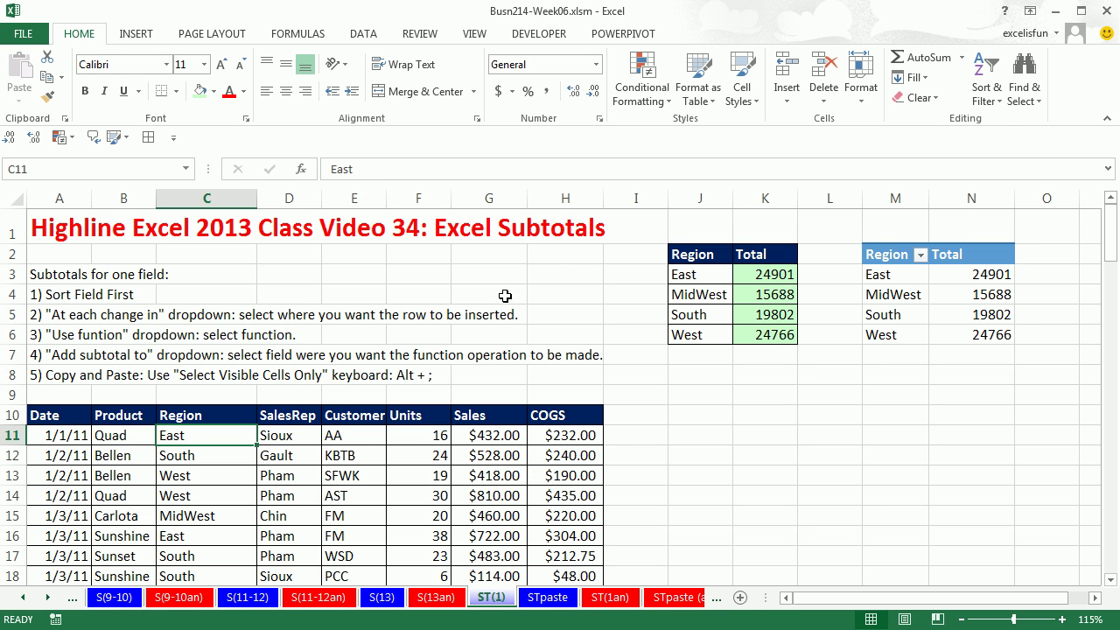
- Point out the Region column entries in the sales table
left_click(708, 441)
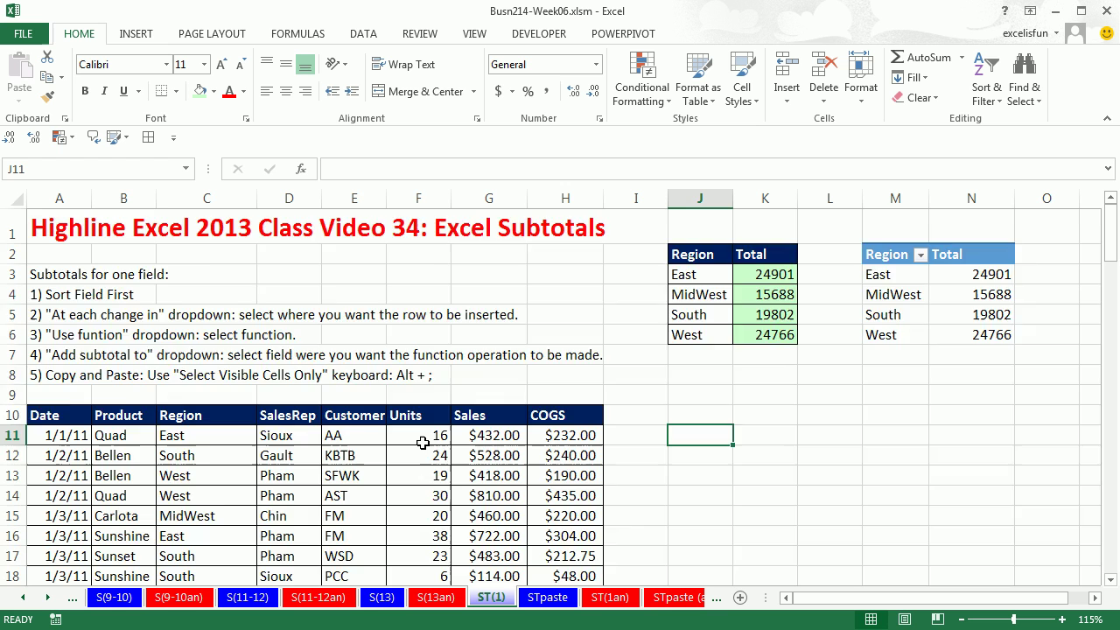
scroll(423, 443, "down", 2)
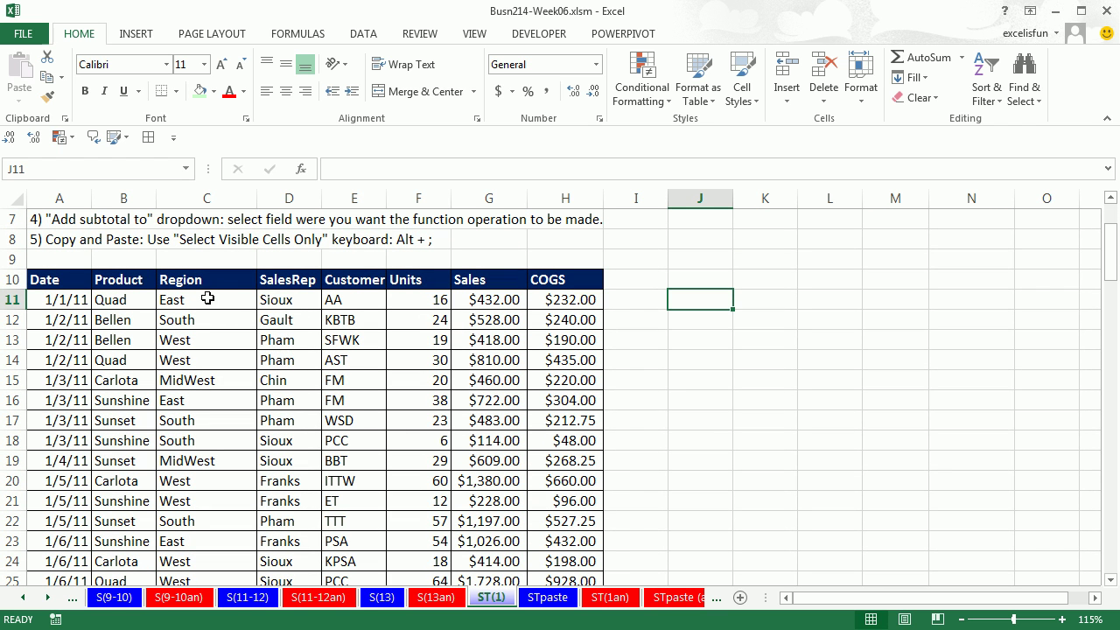
left_click_drag(199, 284, 201, 511)
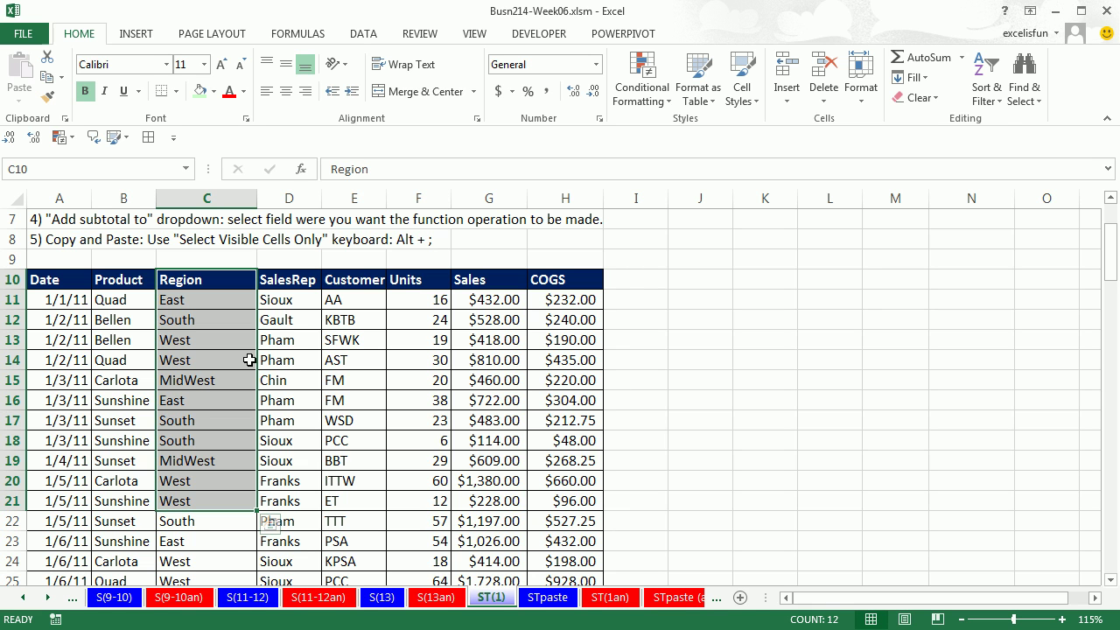
left_click(291, 360)
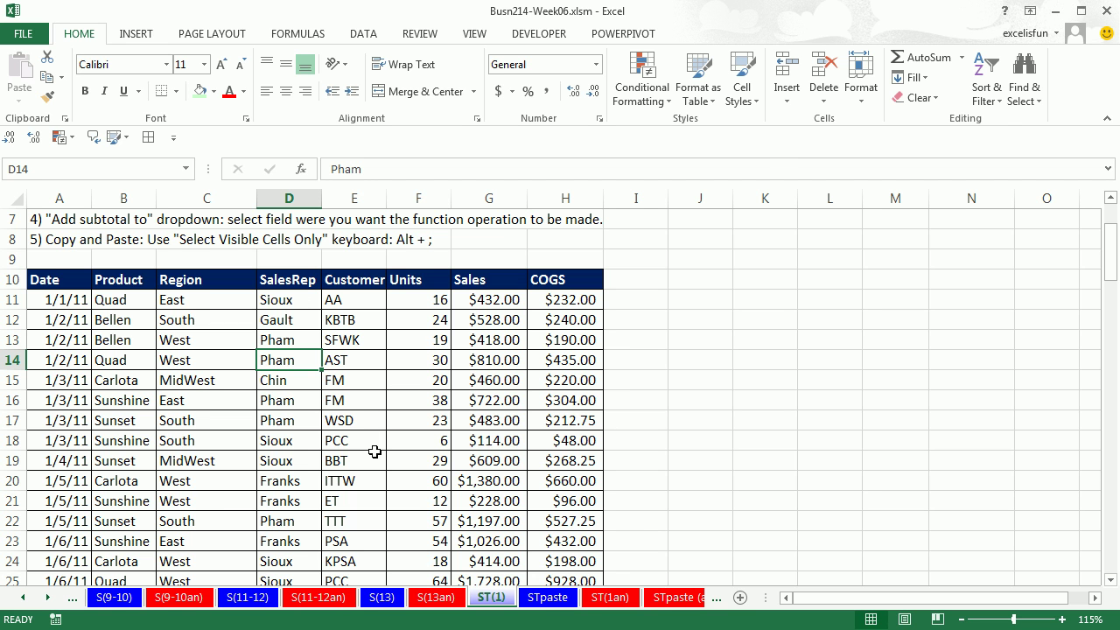
scroll(375, 451, "up", 2)
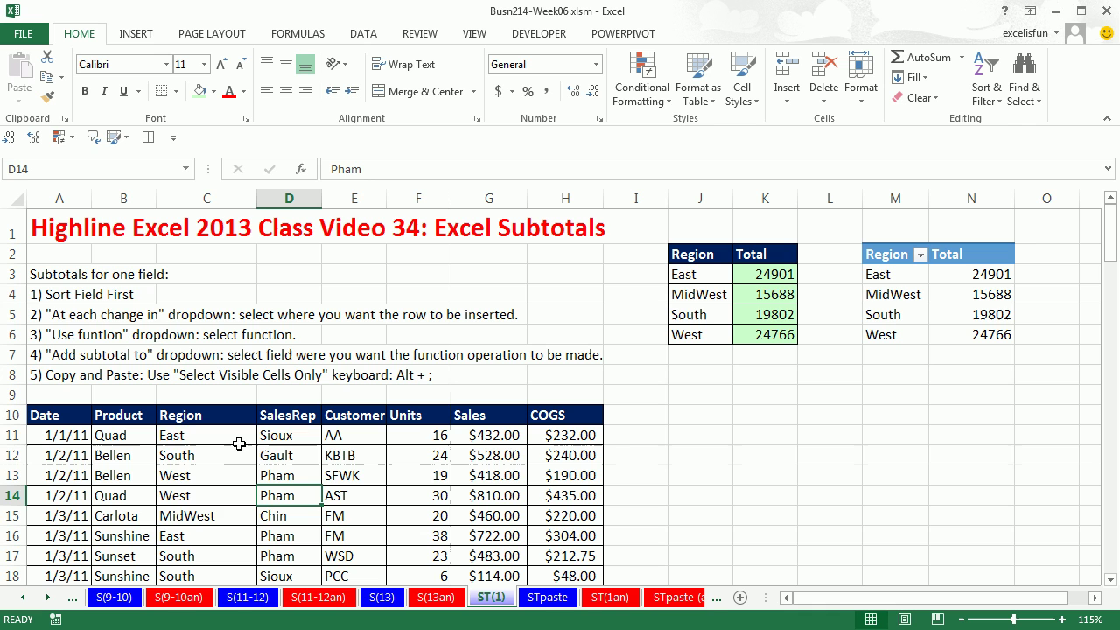
left_click_drag(202, 418, 209, 524)
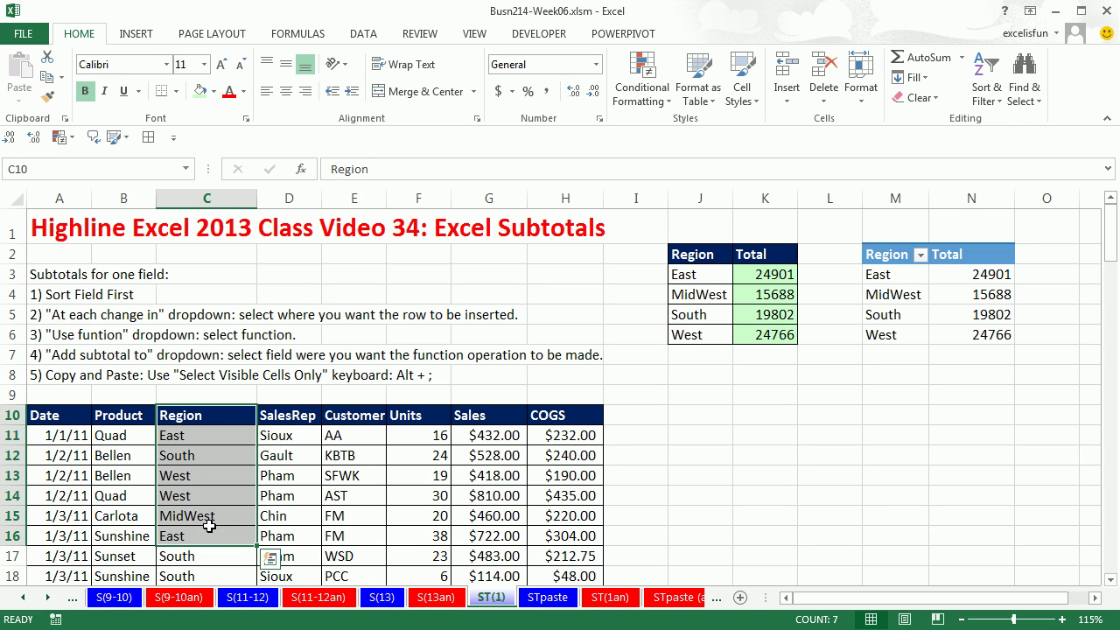
- Show the SUMIFS formula behind the East total and the PivotTable's region totals
double_click(760, 277)
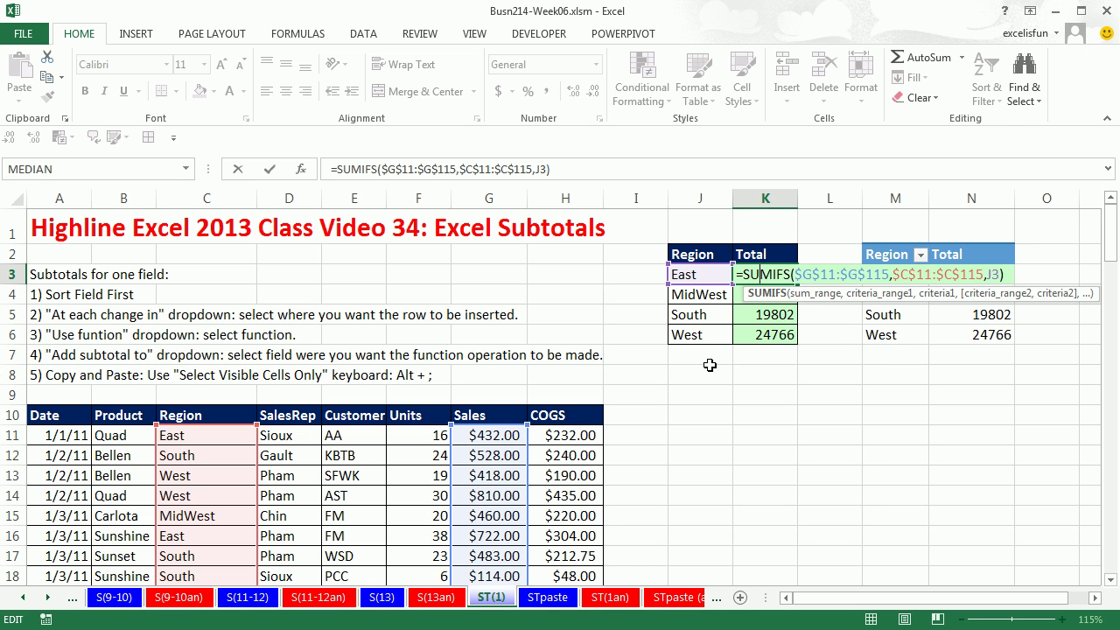
key("ctrl+Return")
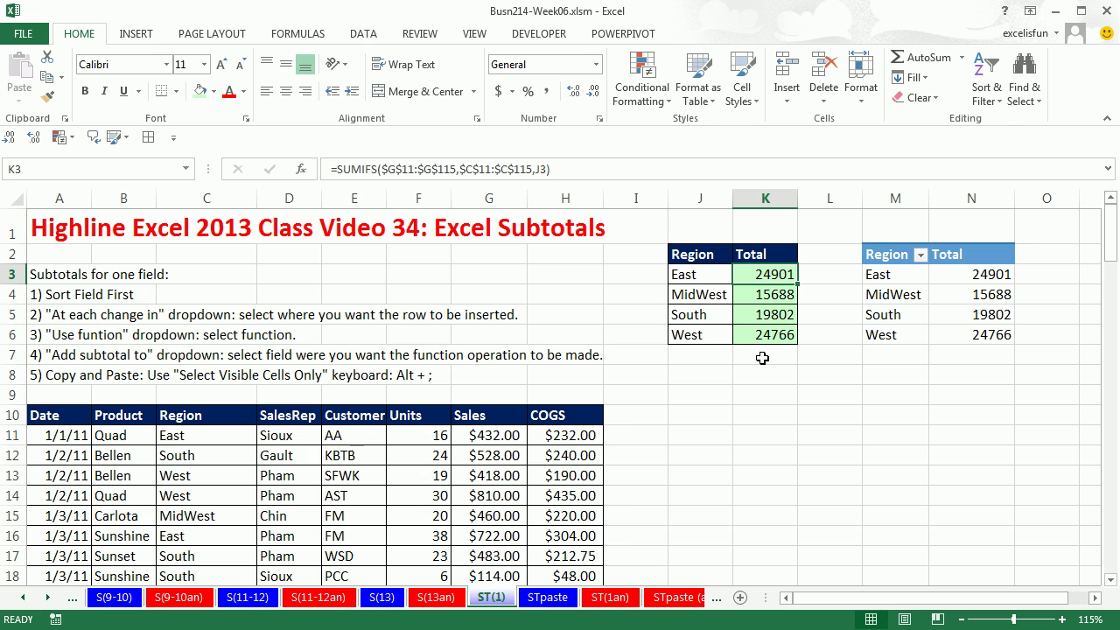
left_click(962, 294)
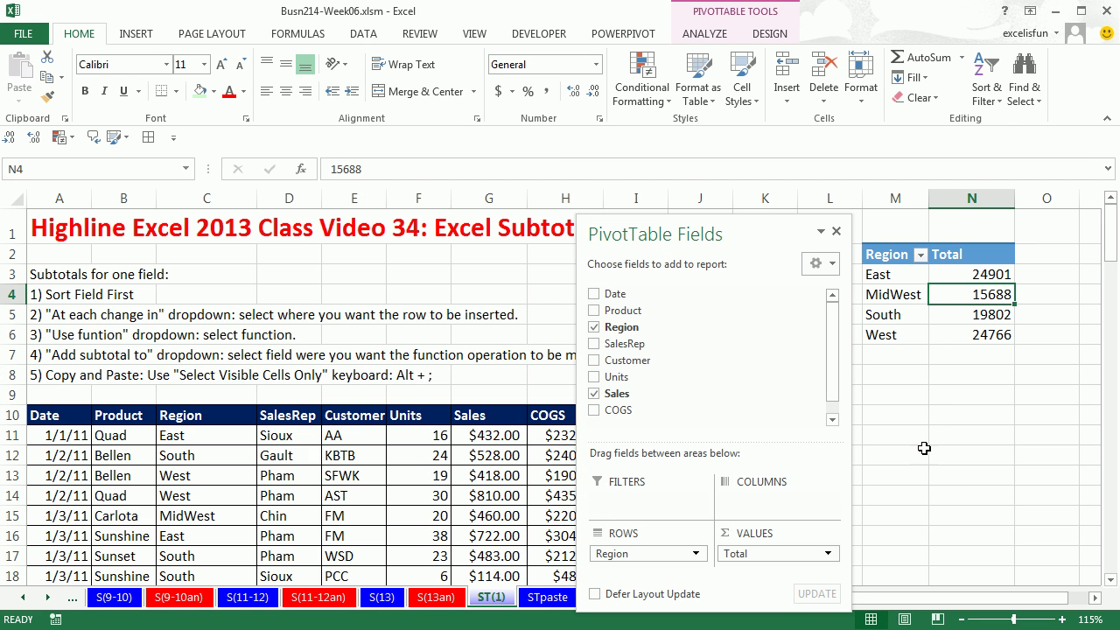
mouse_move(952, 341)
left_click(996, 388)
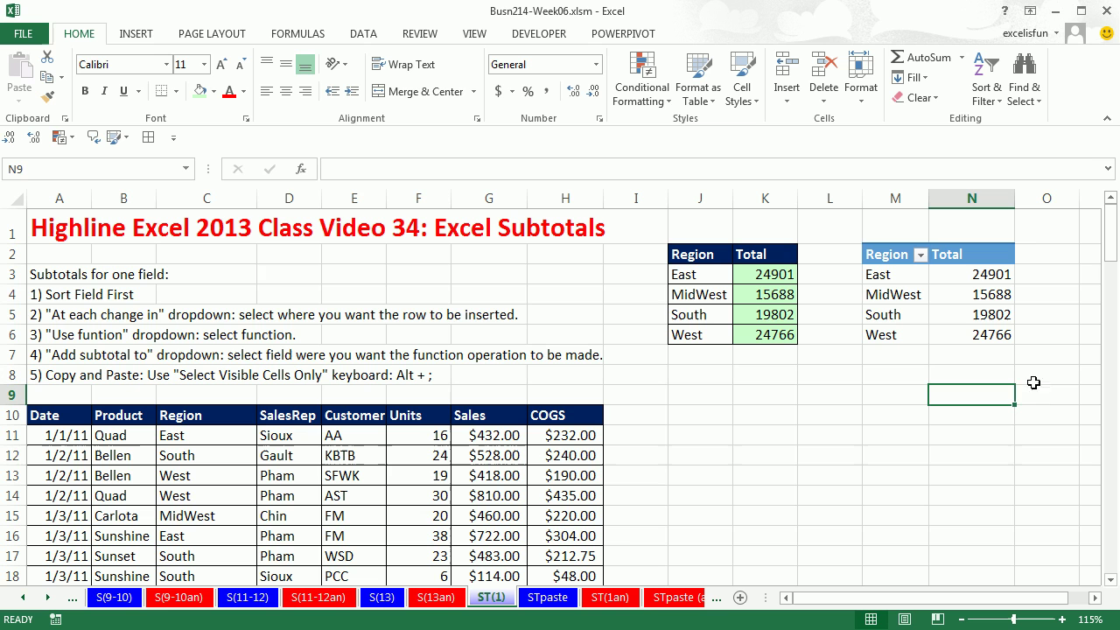
- Sort the sales table by Region A to Z, then return to the top of the sheet
left_click(272, 456)
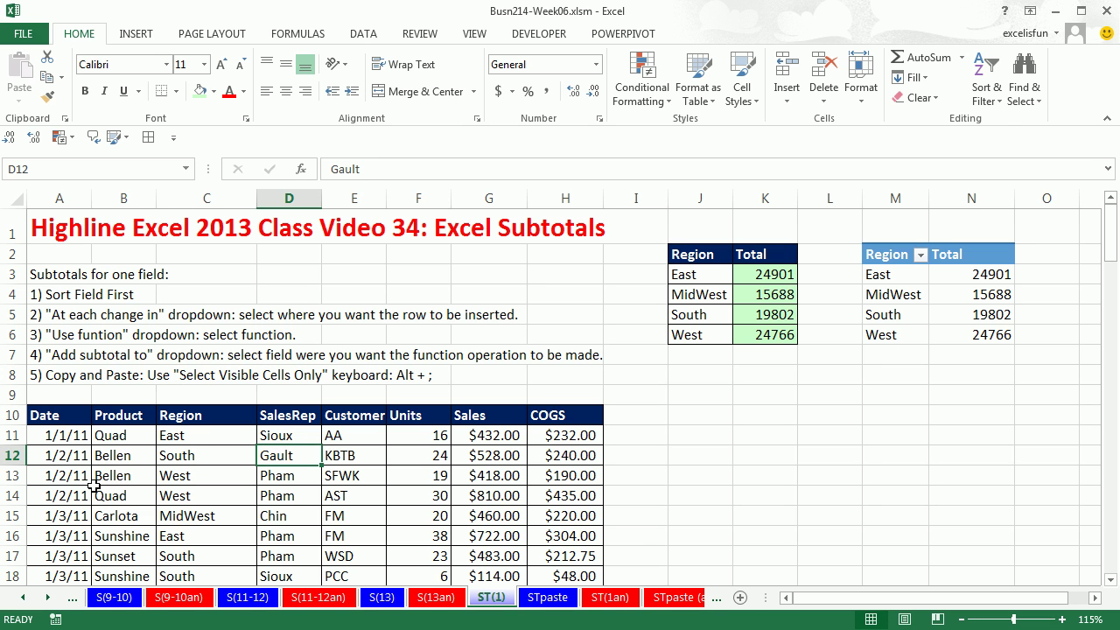
left_click_drag(200, 436, 203, 516)
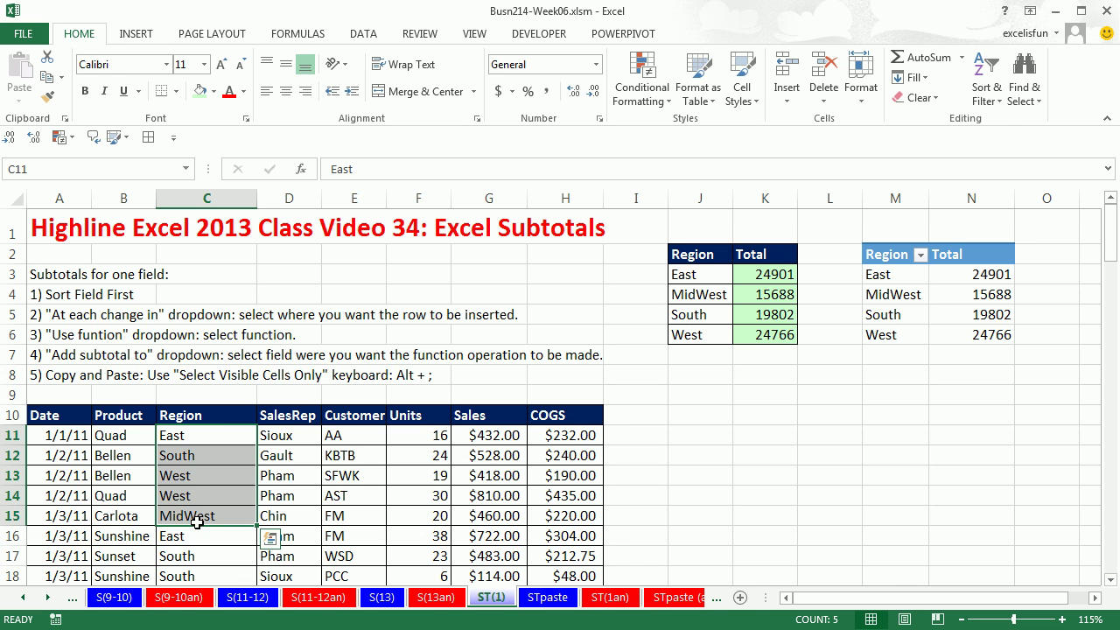
scroll(198, 522, "down", 1)
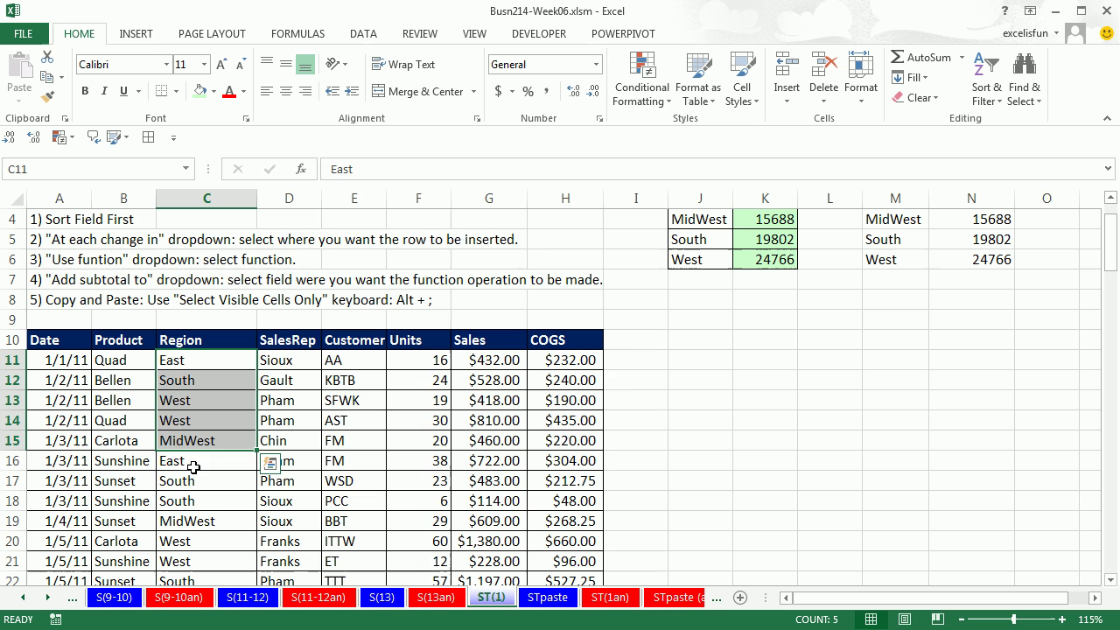
left_click(216, 379)
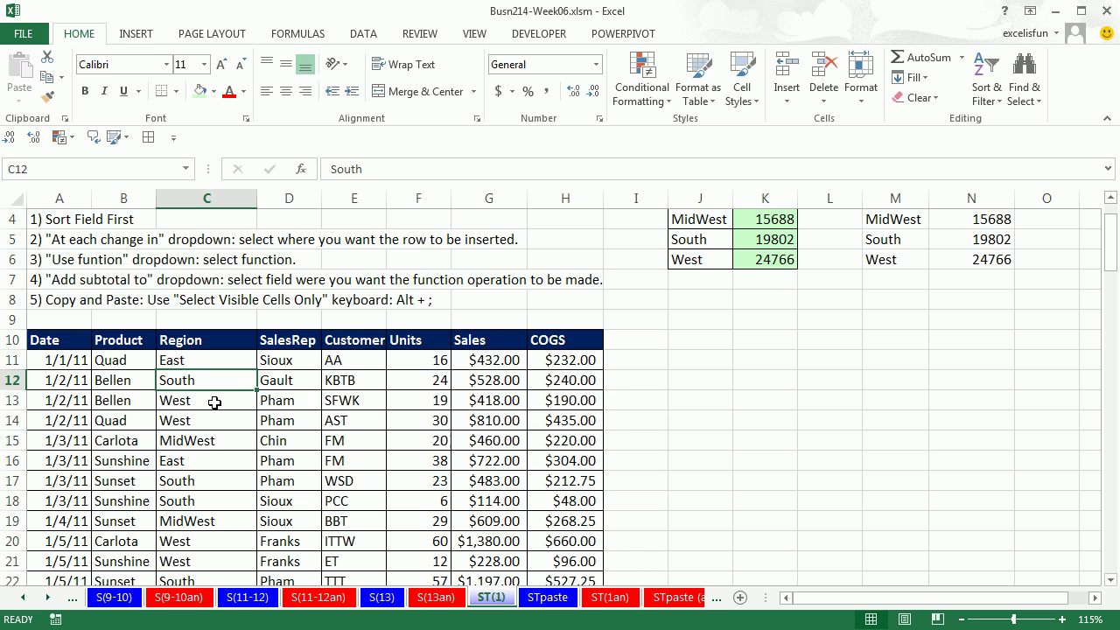
left_click(360, 35)
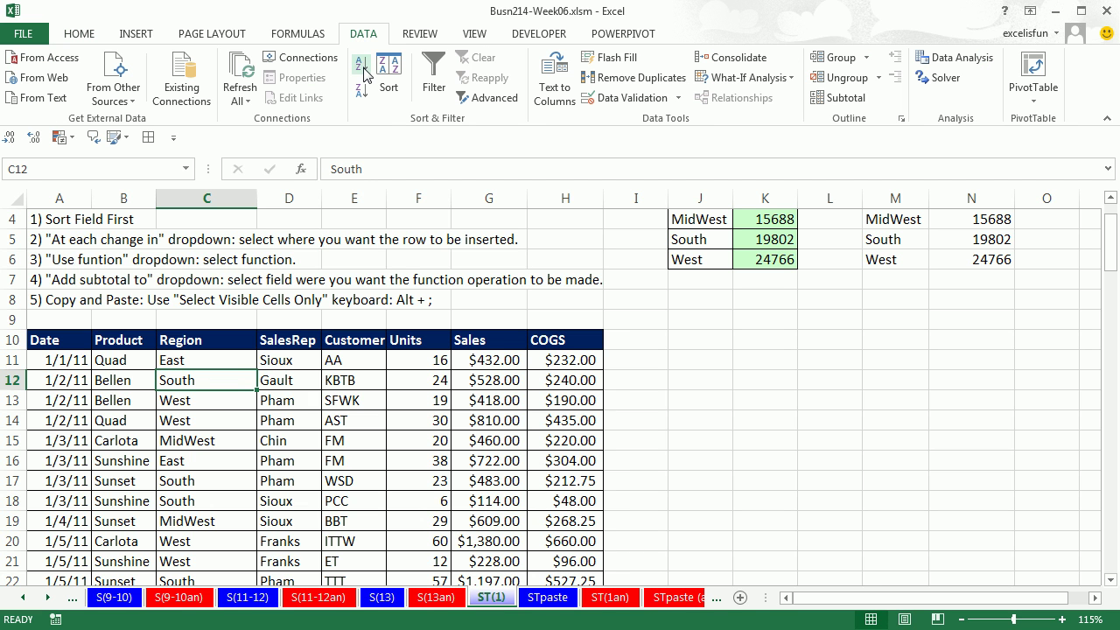
left_click(361, 67)
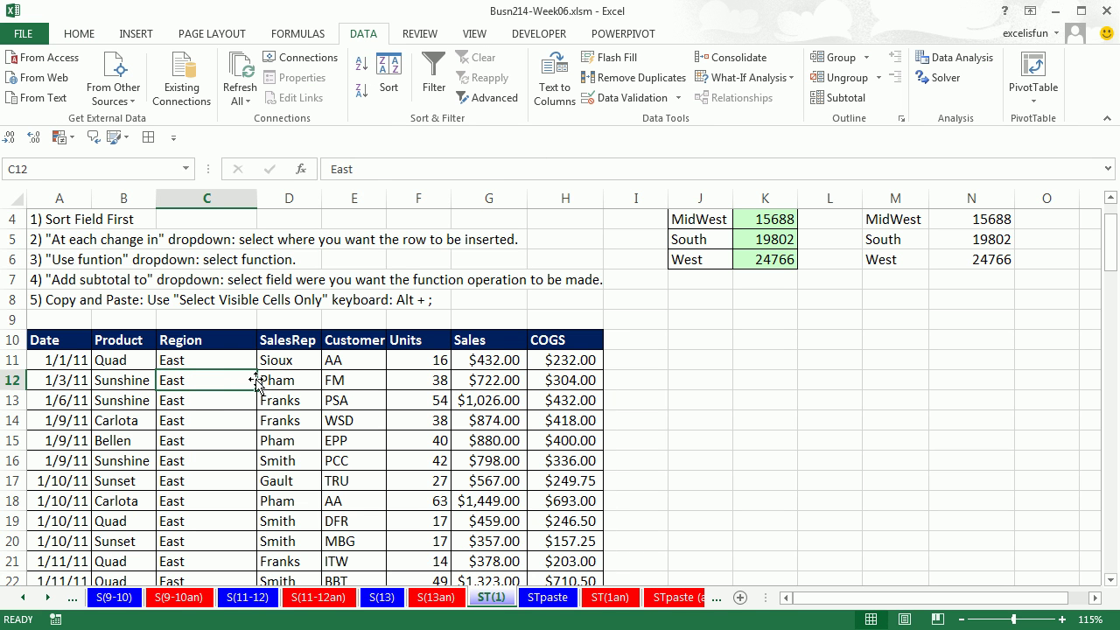
scroll(218, 523, "down", 10)
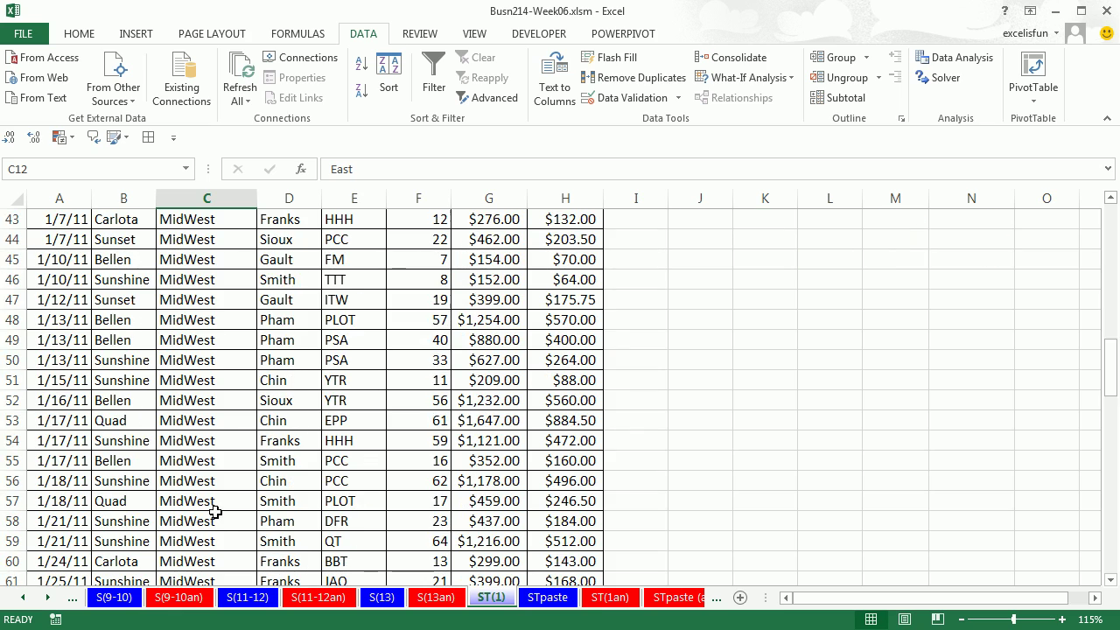
scroll(238, 472, "down", 9)
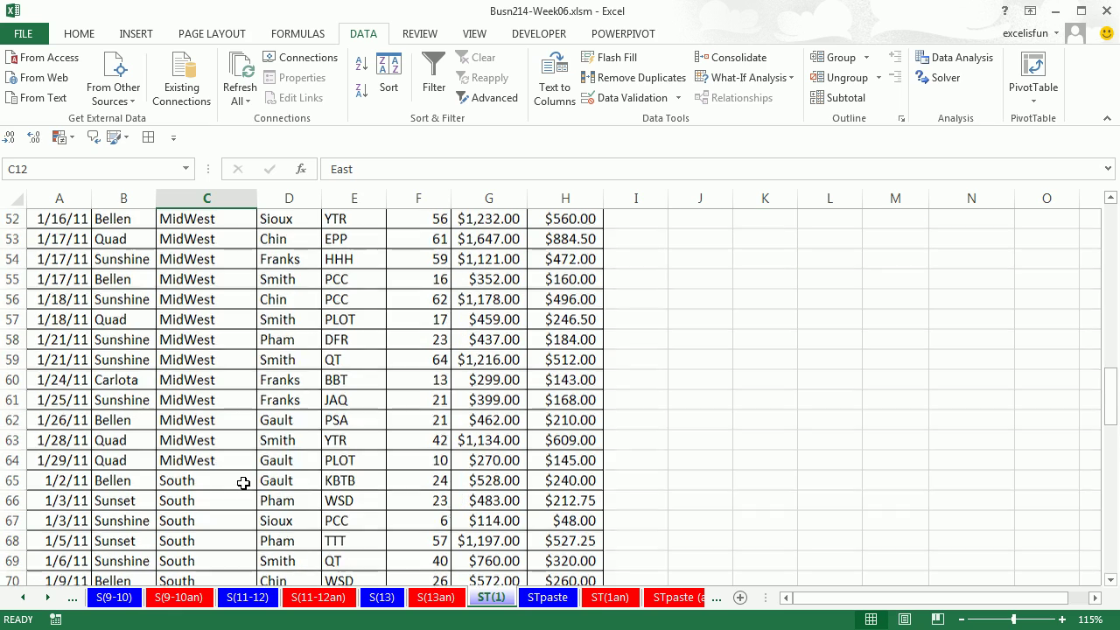
scroll(238, 447, "down", 16)
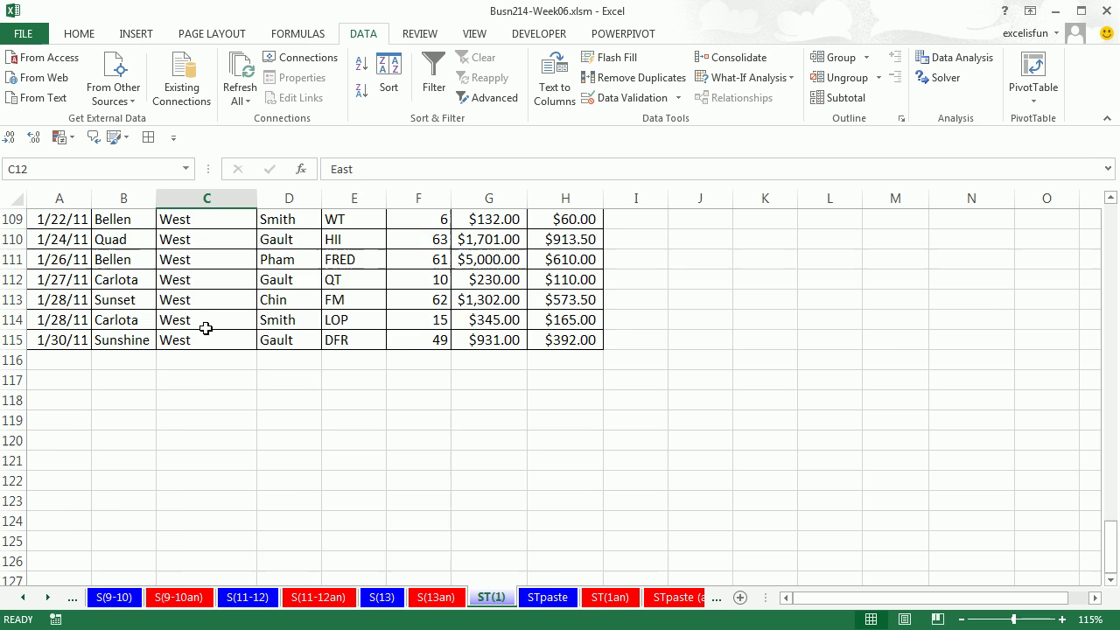
key("ctrl+BackSpace")
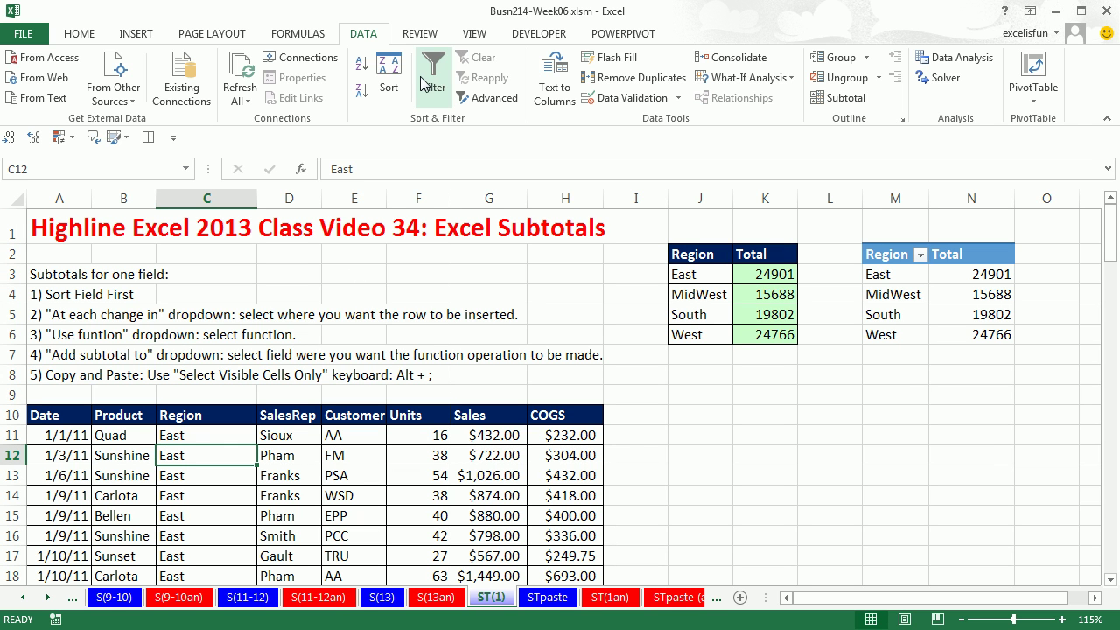
- In the Subtotal dialog, group at each change in Region using Sum, checking Units and Sales
left_click(844, 101)
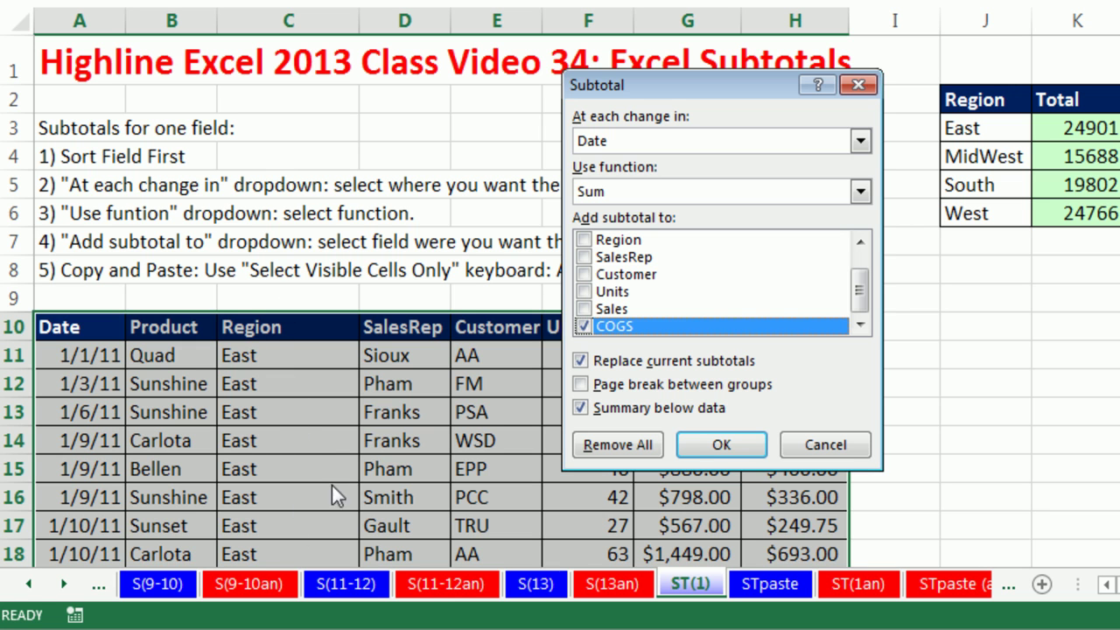
left_click(861, 140)
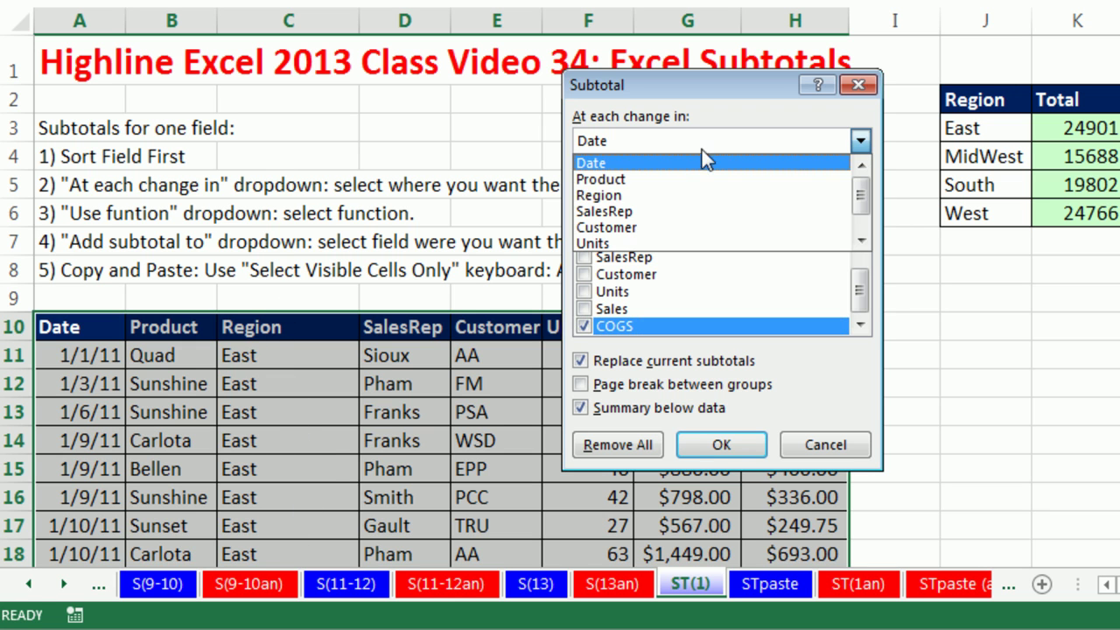
left_click(626, 195)
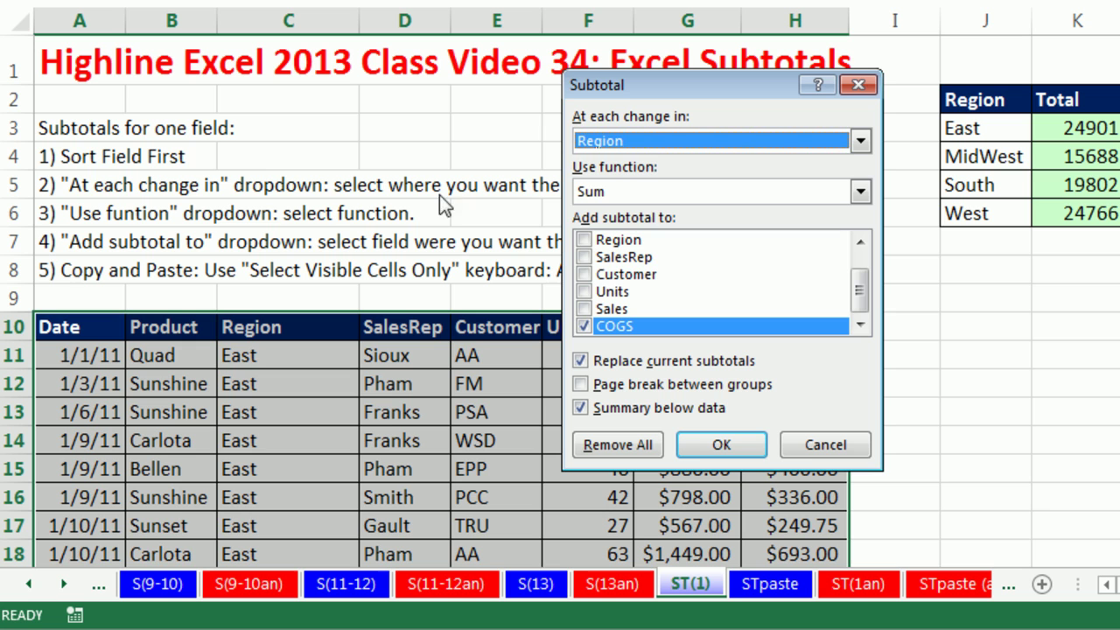
left_click(860, 193)
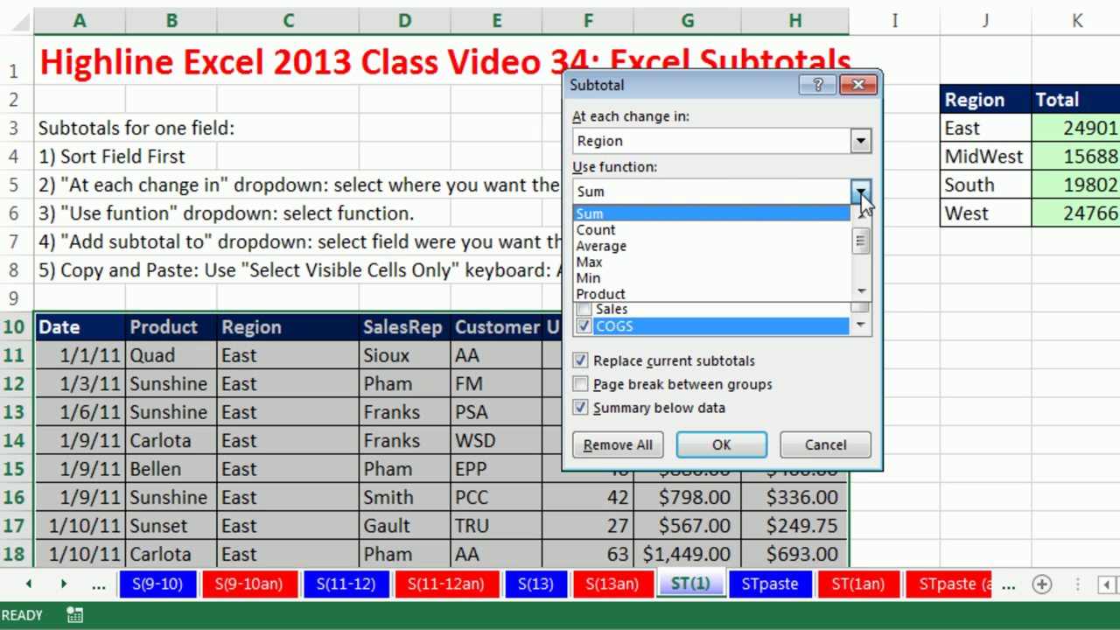
left_click(861, 194)
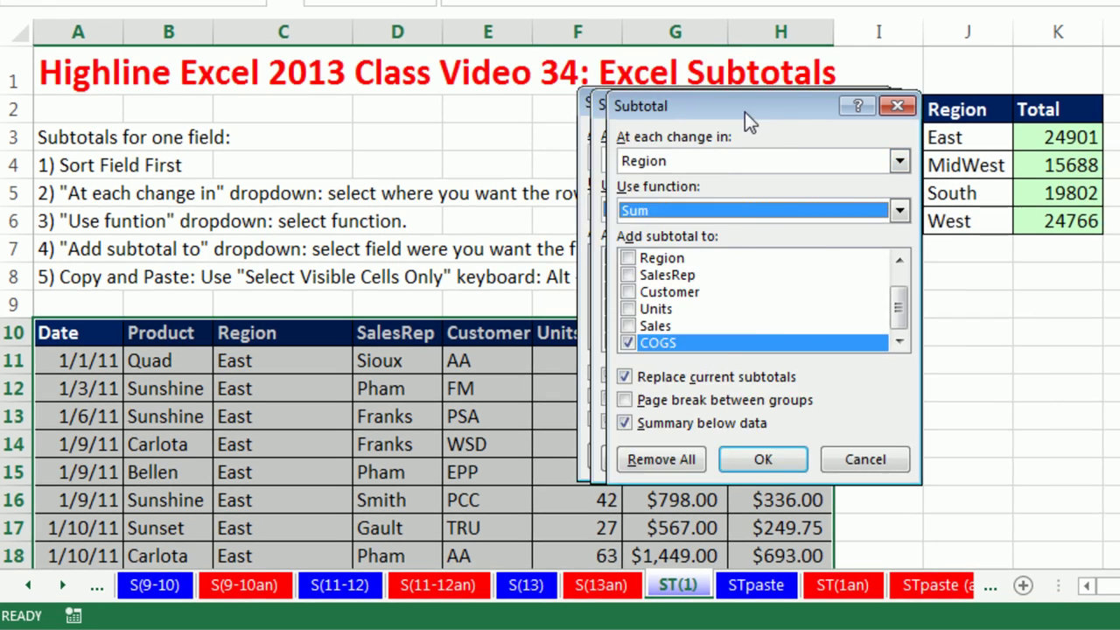
left_click_drag(745, 88, 941, 125)
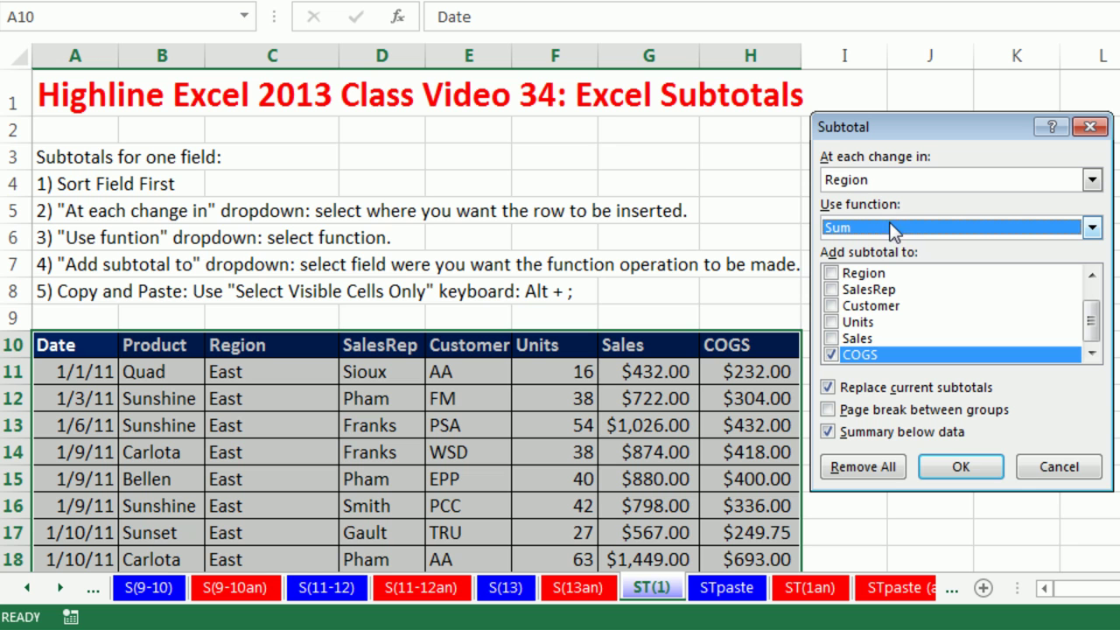
left_click(832, 337)
left_click(831, 322)
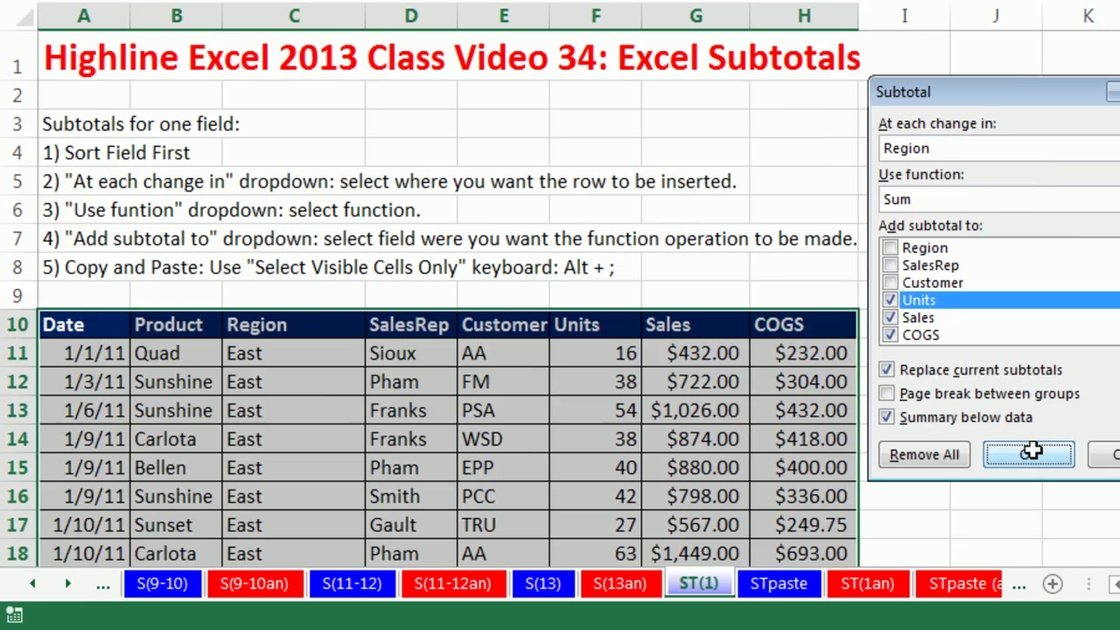
- Apply the Region subtotals, collapse to region totals, and autofit the Sales and COGS columns
left_click(1028, 451)
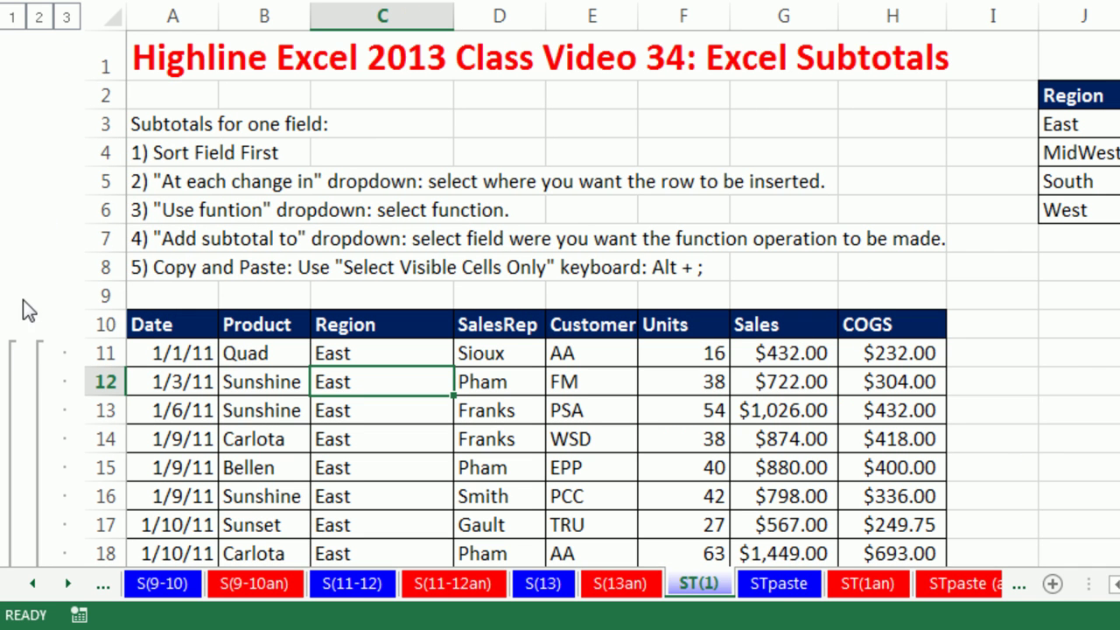
left_click(38, 19)
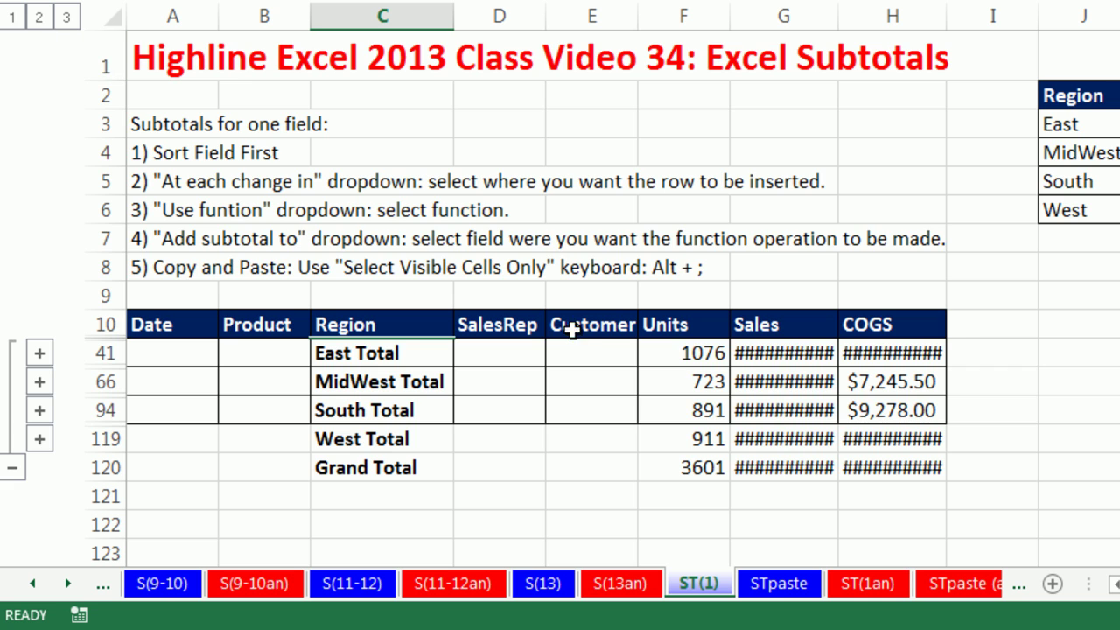
scroll(580, 343, "down", 1)
scroll(580, 343, "down", 1)
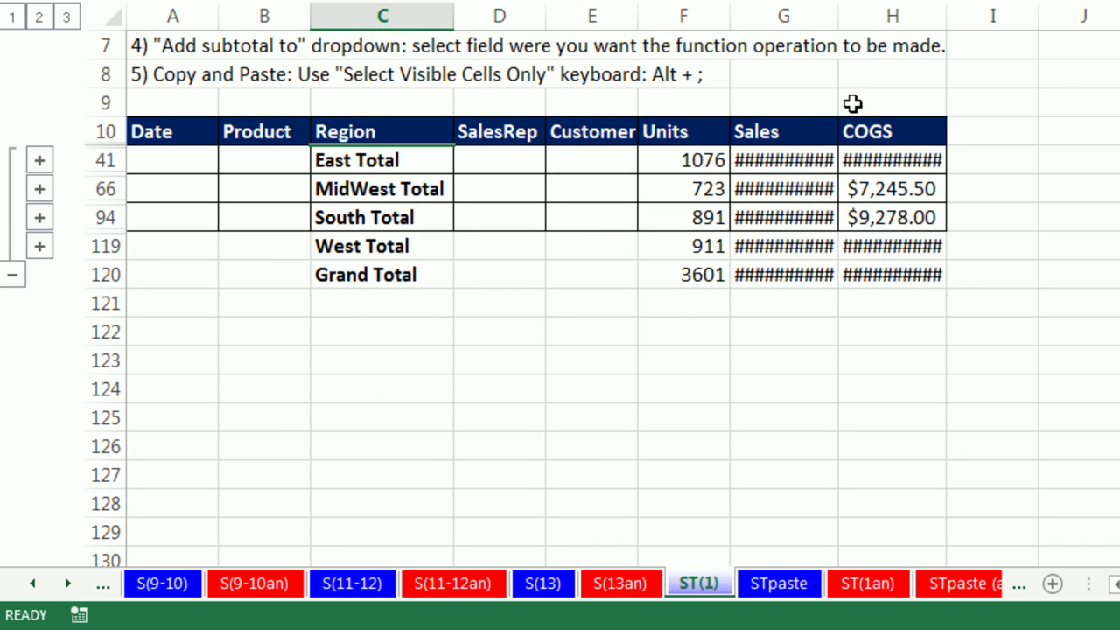
left_click_drag(755, 14, 859, 10)
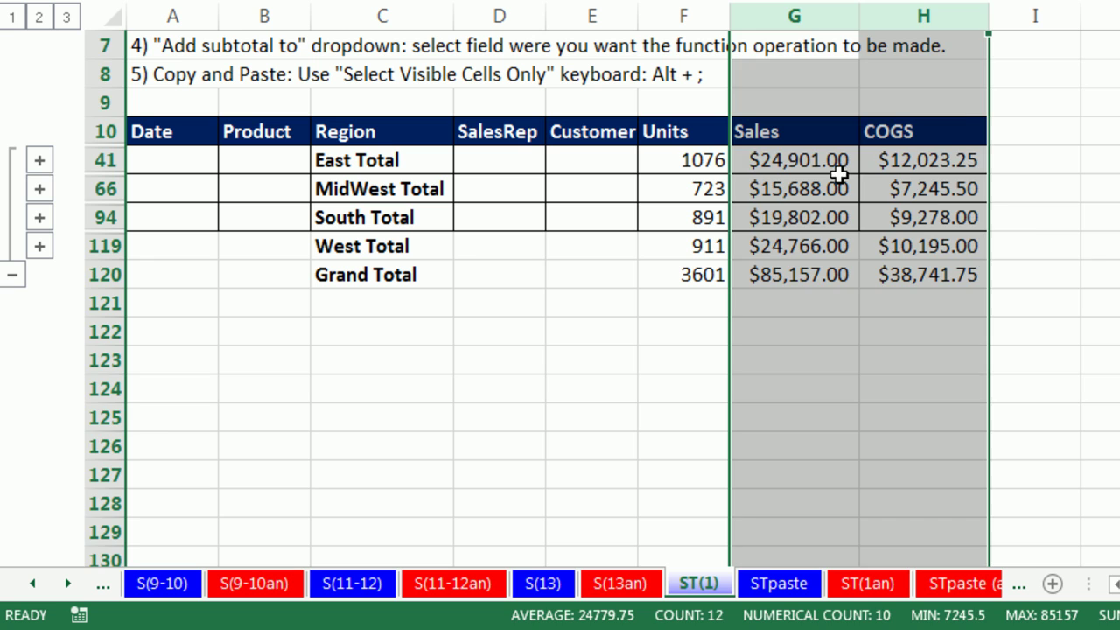
left_click(1090, 253)
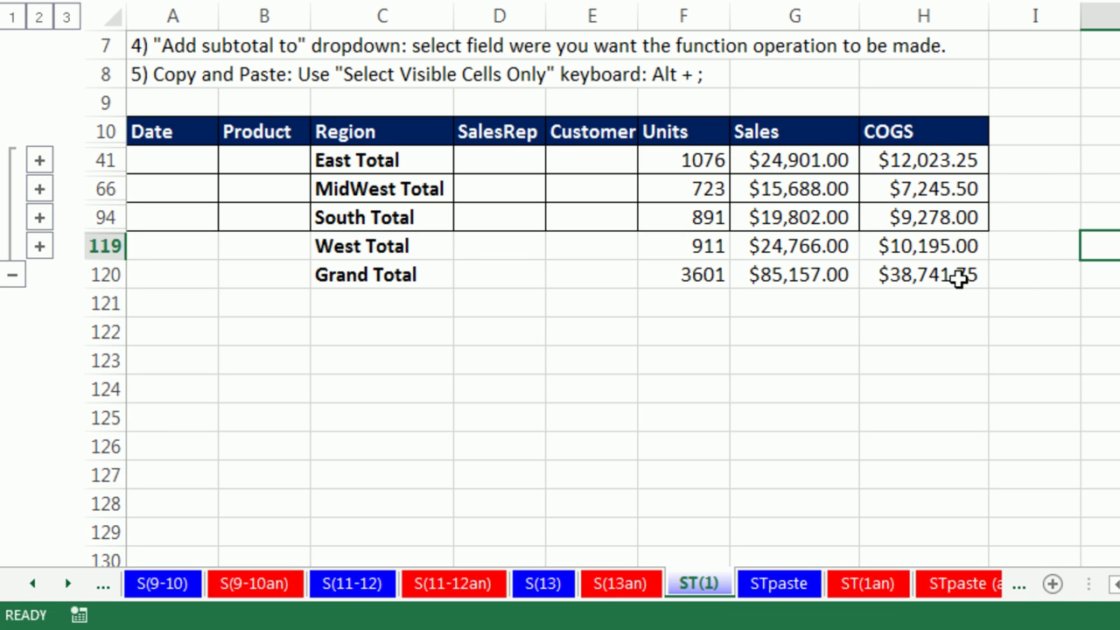
- Expand to level 3 and check East Total: 1076 units, $24,901.00 sales, $12,023.25 COGS
left_click(66, 18)
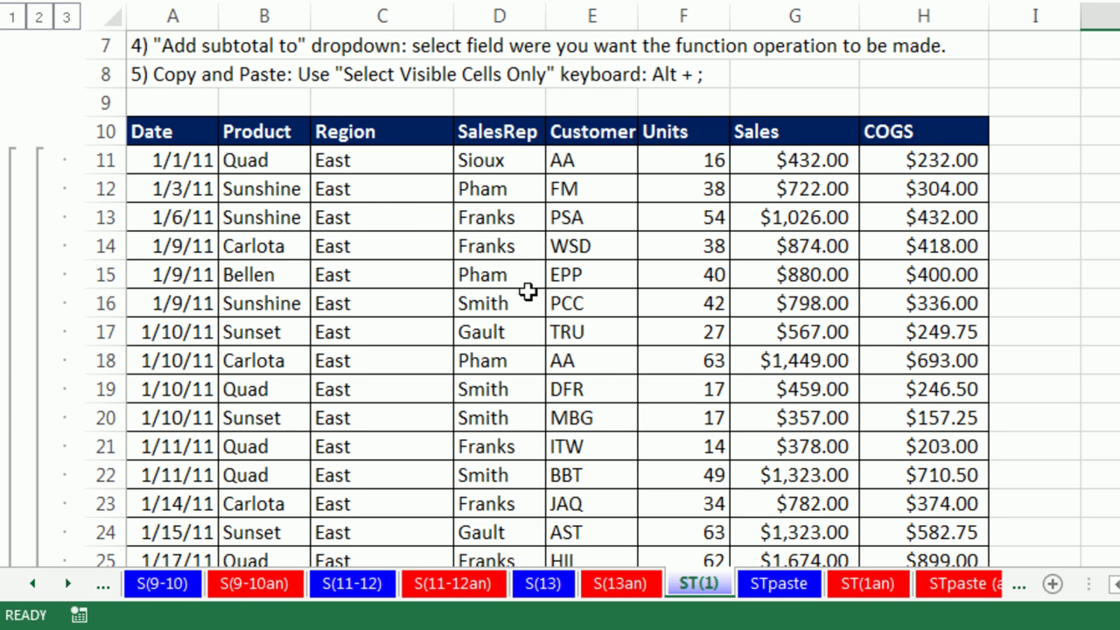
scroll(204, 187, "down", 6)
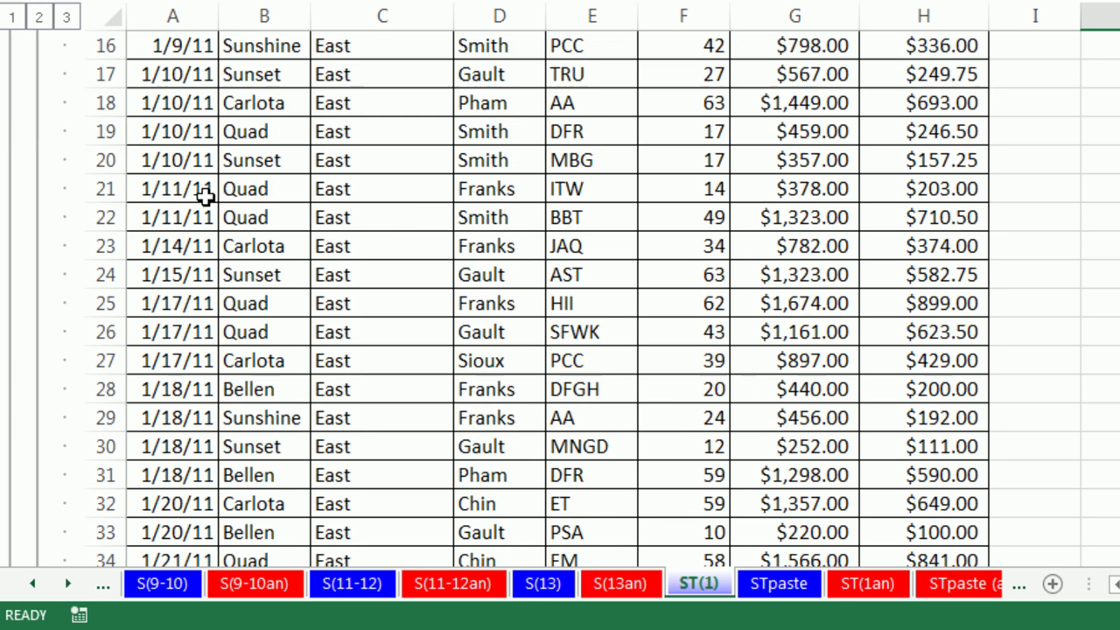
scroll(210, 217, "down", 2)
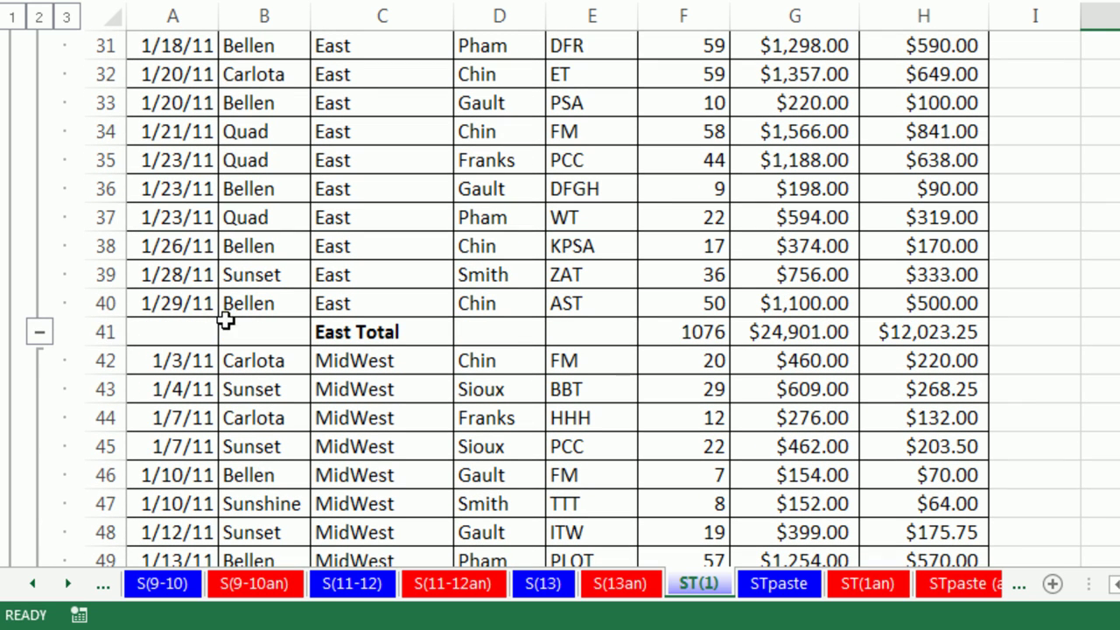
left_click(86, 333)
left_click(697, 331)
left_click(777, 333)
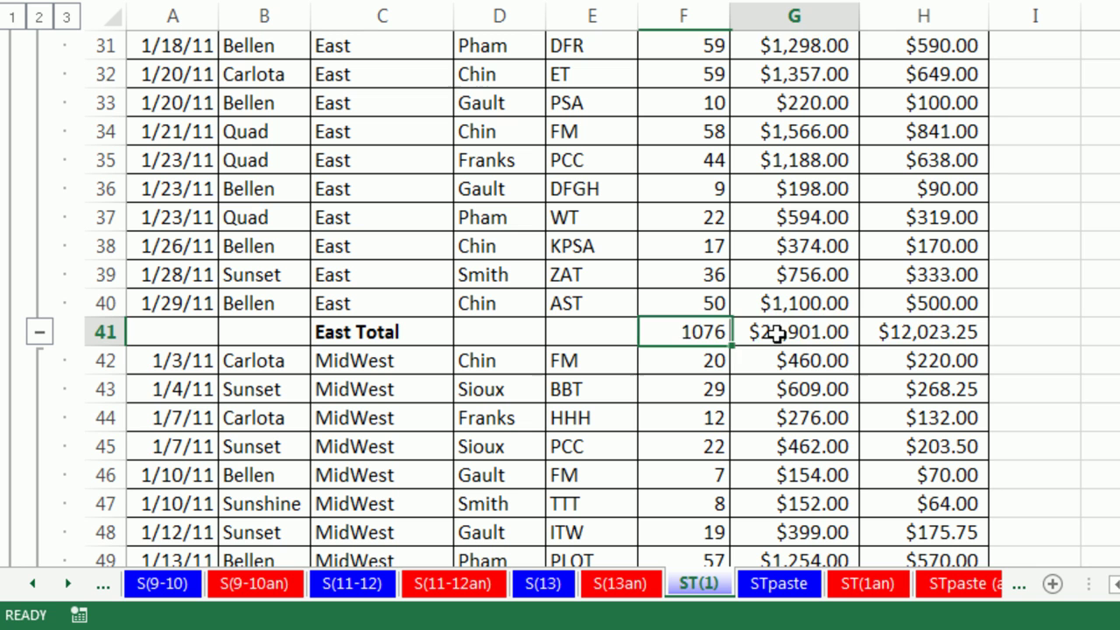
left_click(907, 333)
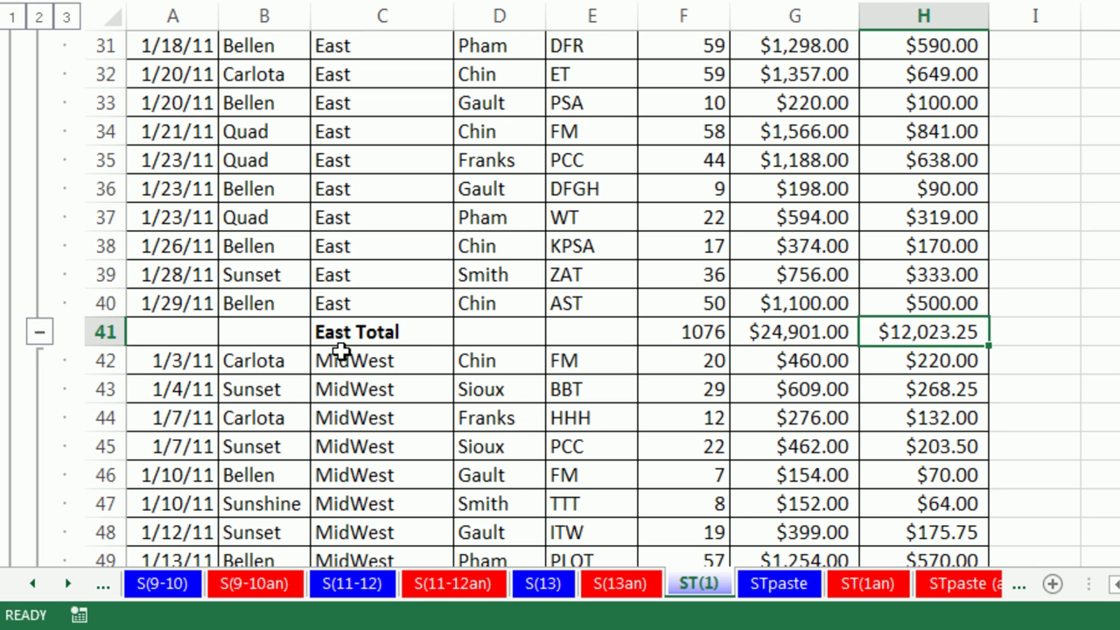
scroll(422, 347, "down", 9)
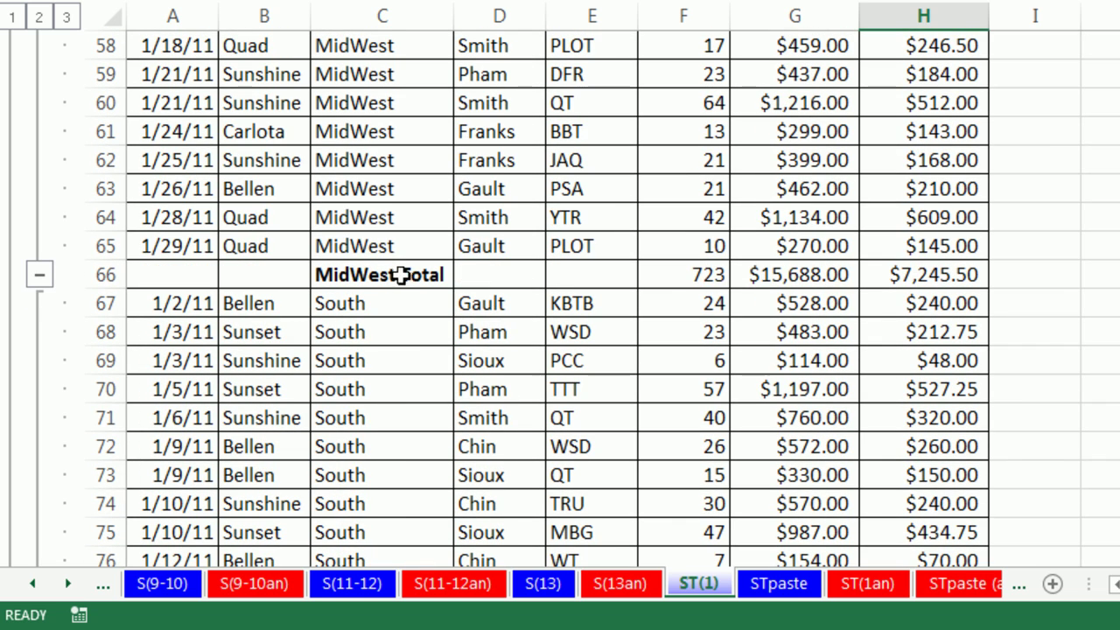
double_click(698, 275)
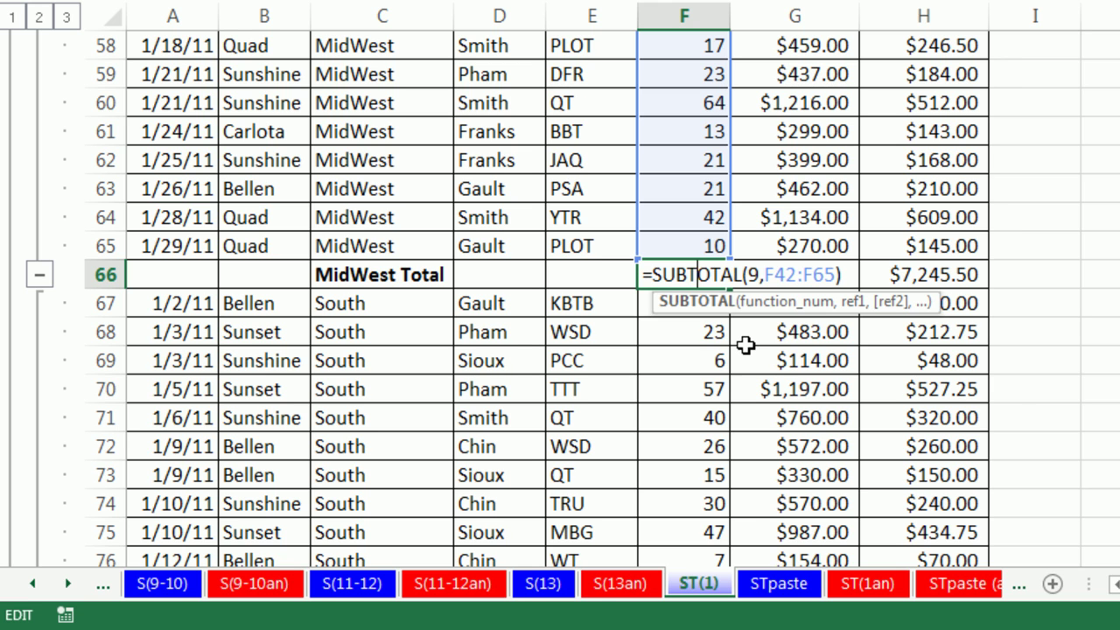
left_click(761, 275)
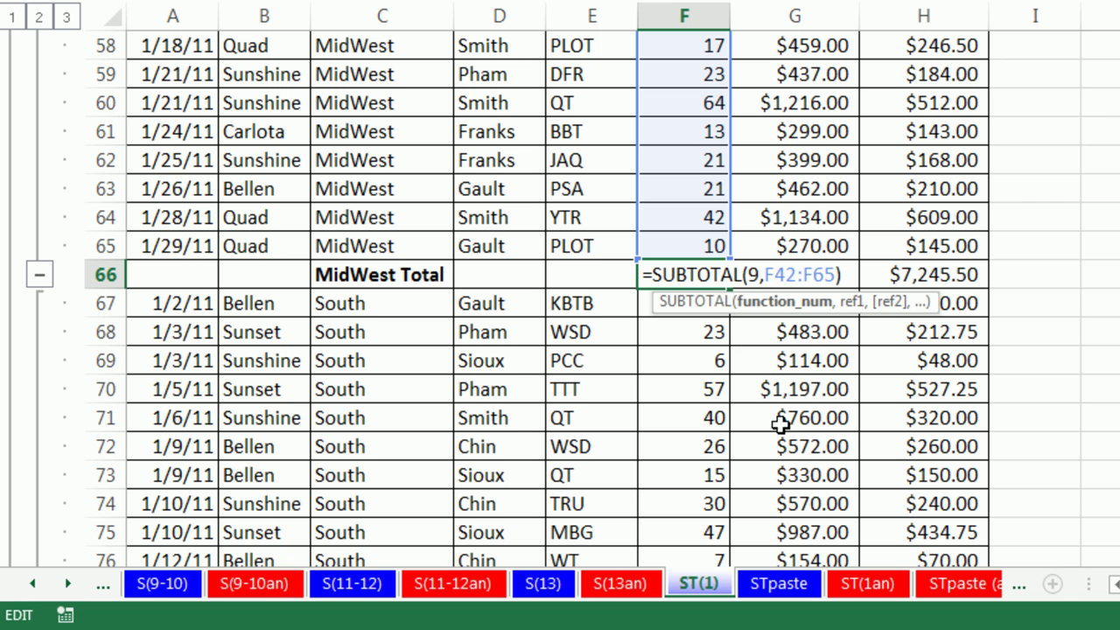
key("ctrl+Return")
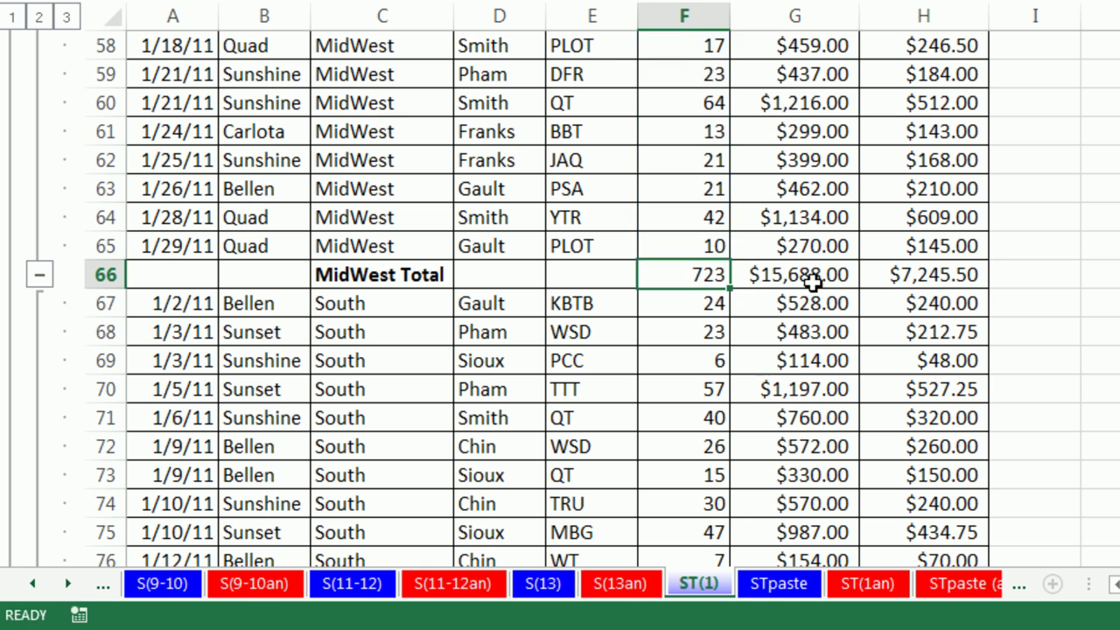
left_click(805, 274)
double_click(807, 273)
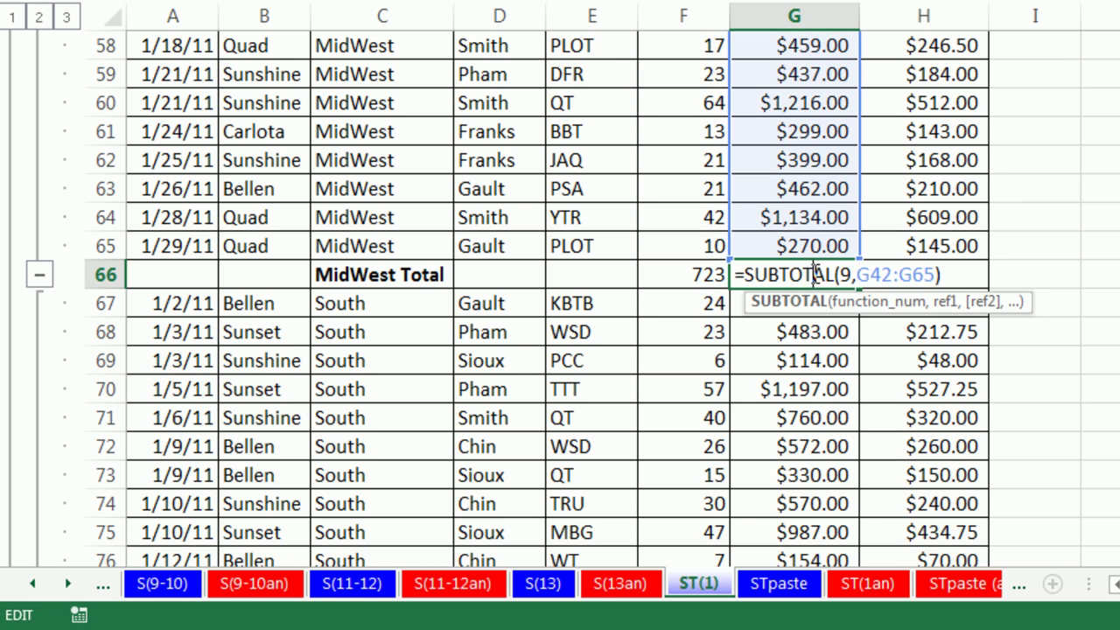
key("ctrl+Return")
double_click(962, 276)
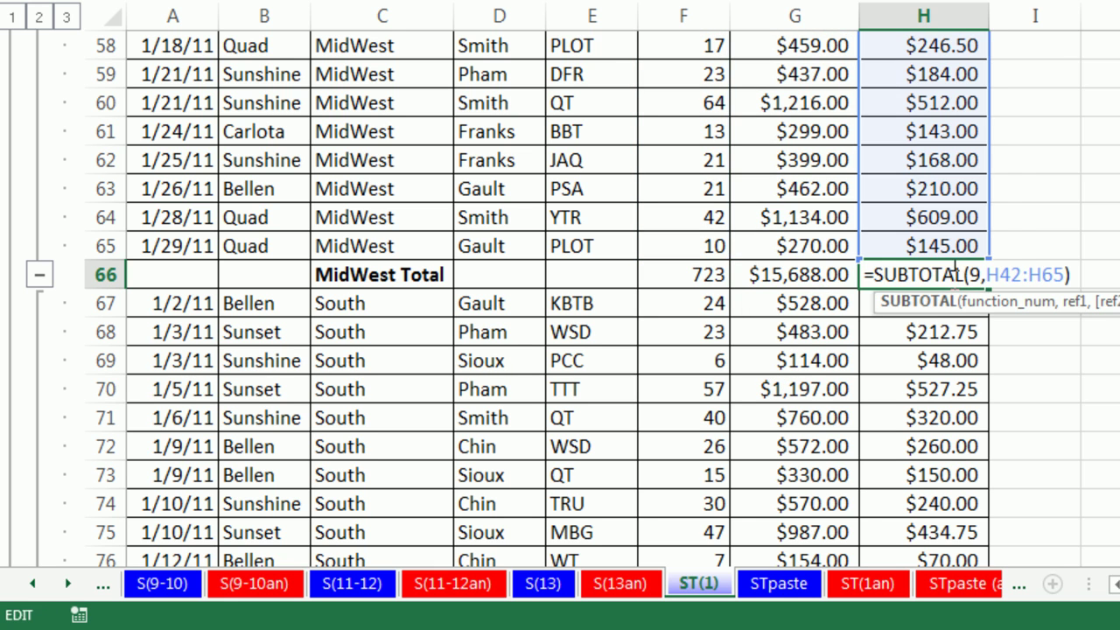
key("ctrl+Return")
scroll(348, 207, "up", 2)
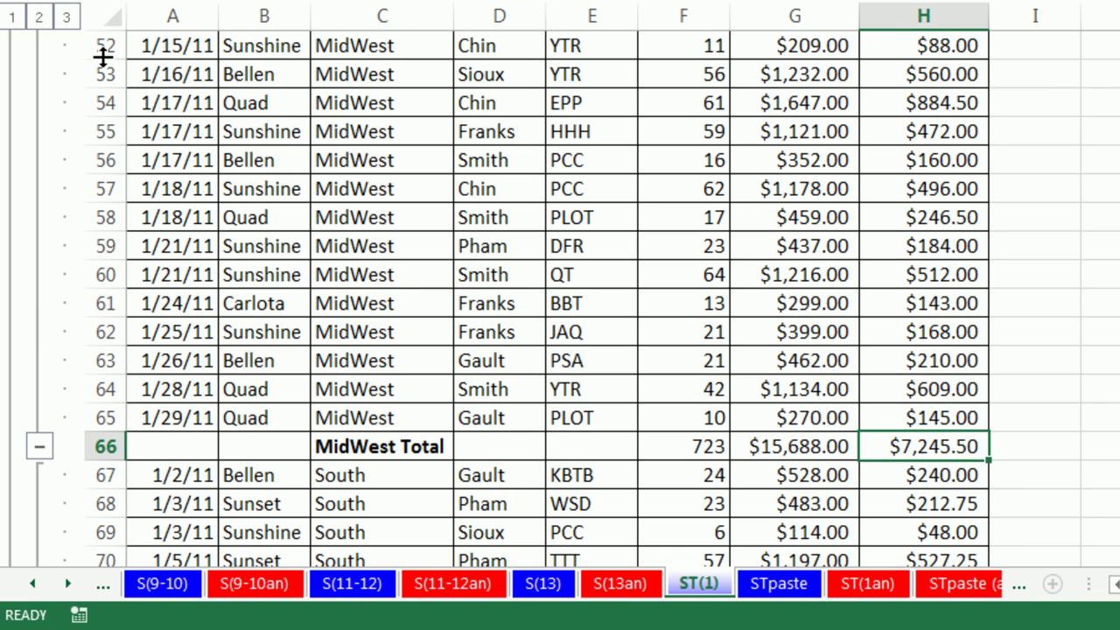
left_click(39, 18)
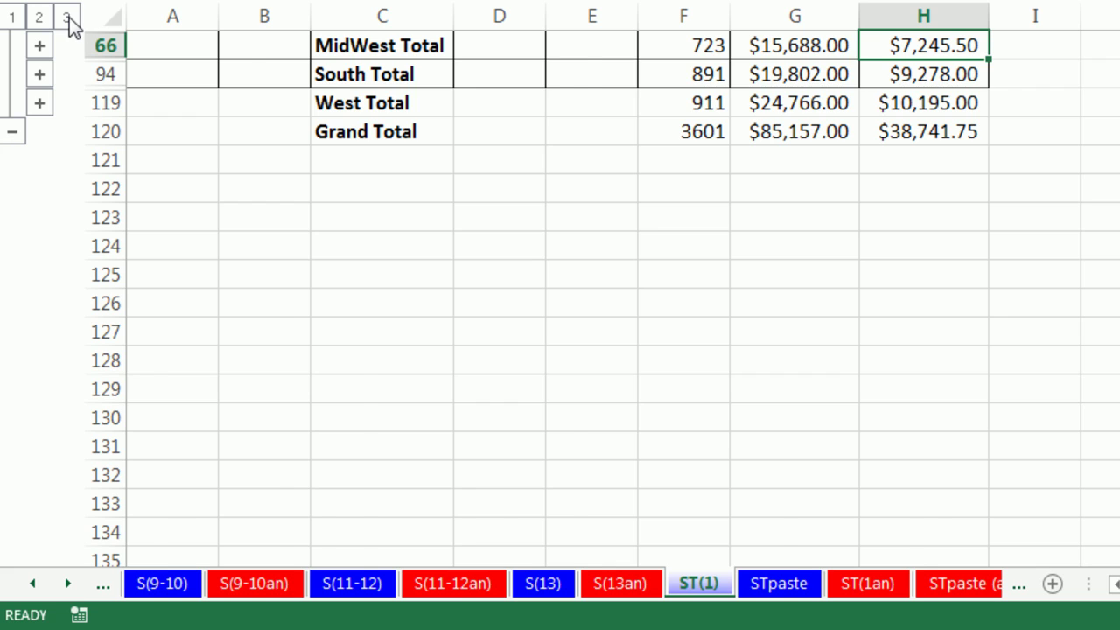
left_click(68, 20)
scroll(645, 313, "up", 7)
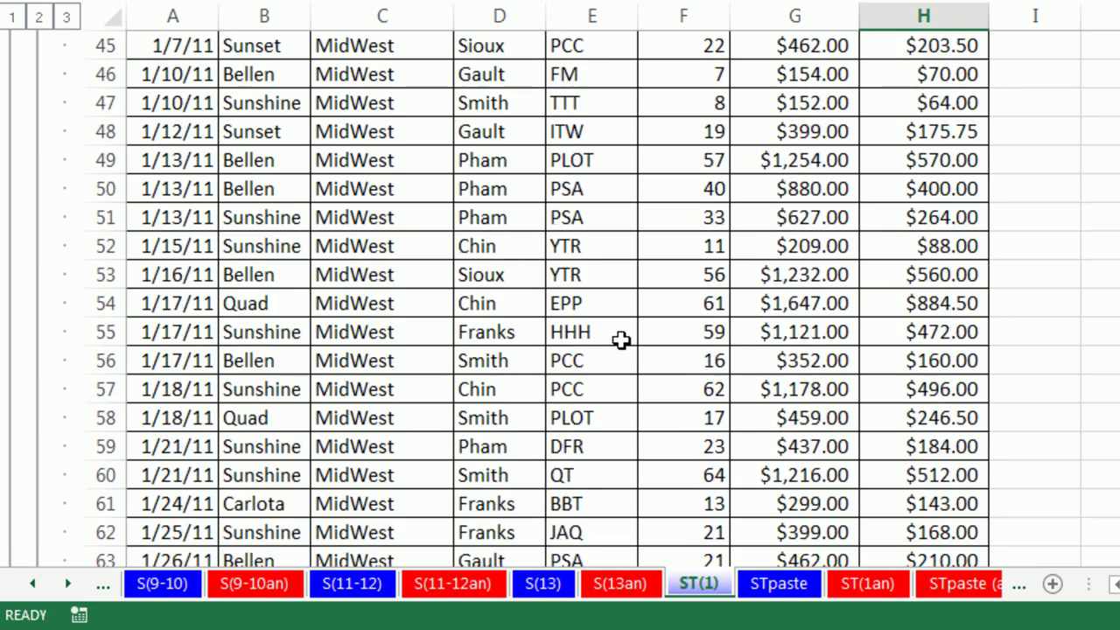
scroll(621, 341, "up", 12)
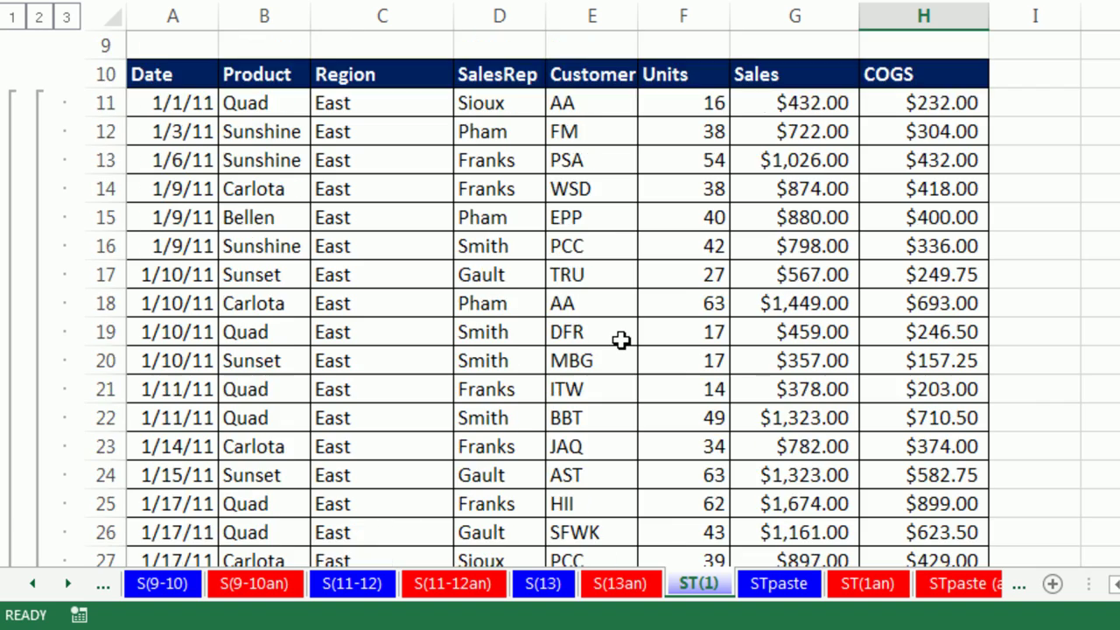
scroll(621, 341, "up", 3)
scroll(627, 342, "down", 1)
scroll(688, 328, "up", 1)
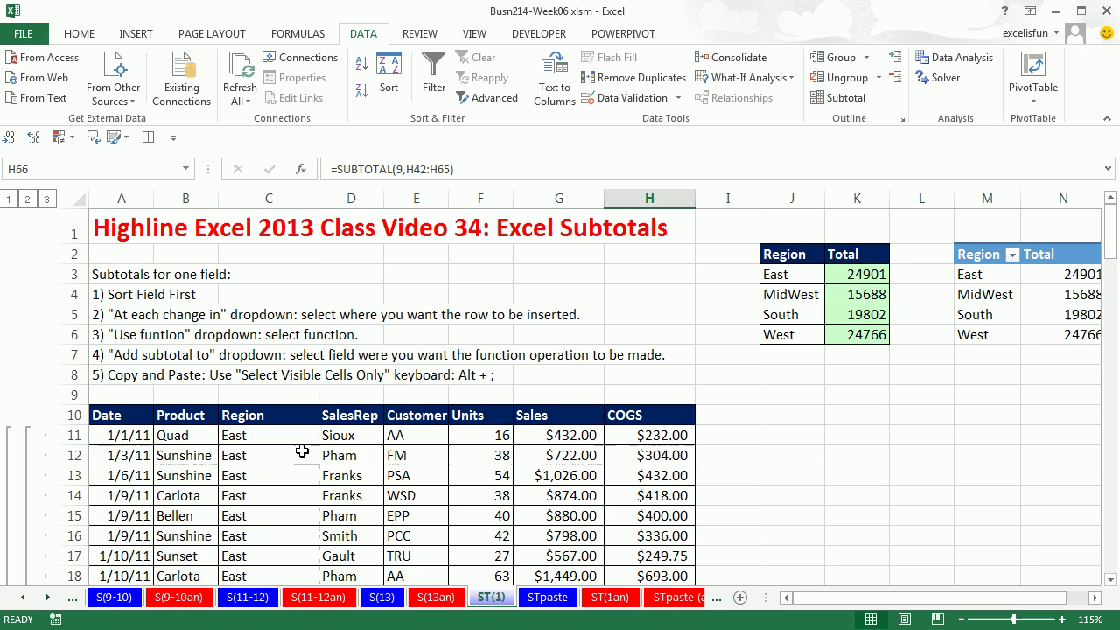
left_click(29, 200)
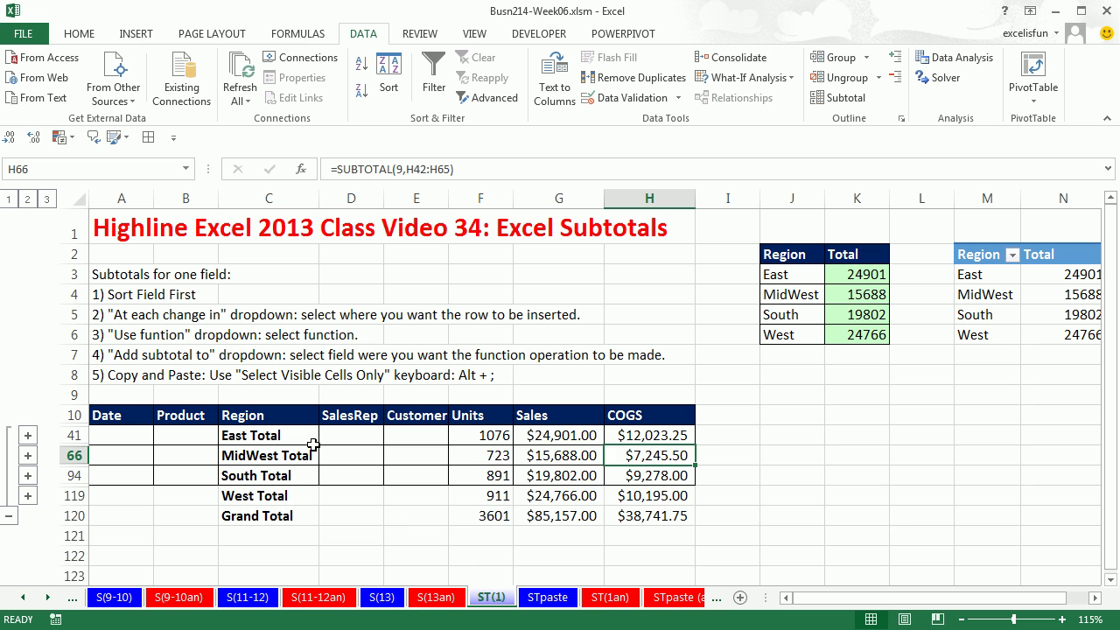
left_click(48, 200)
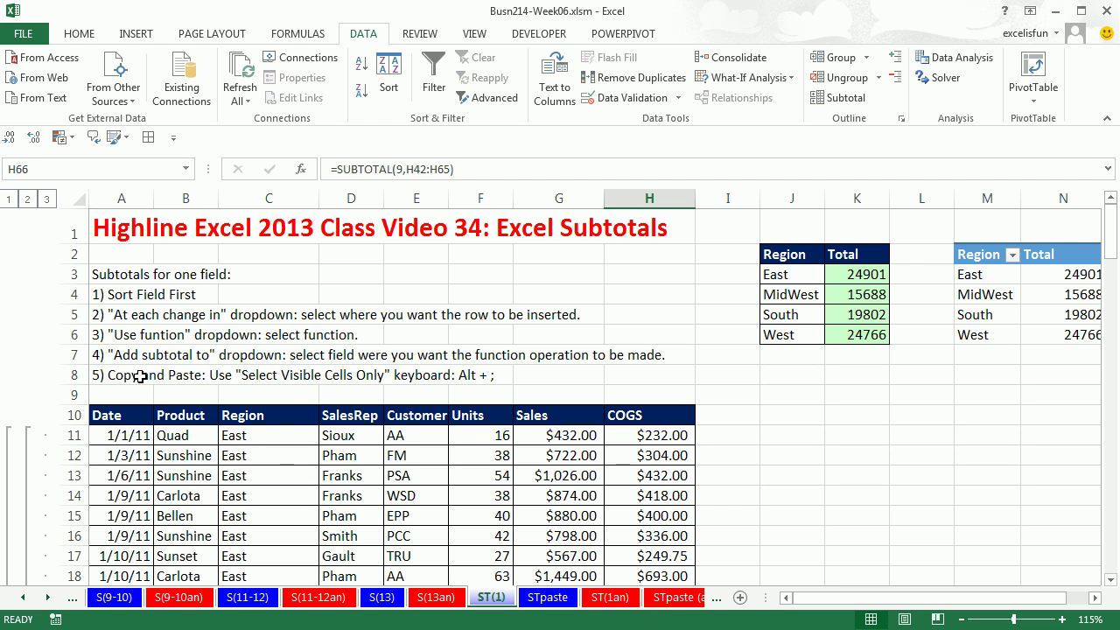
scroll(140, 372, "down", 2)
scroll(325, 542, "down", 7)
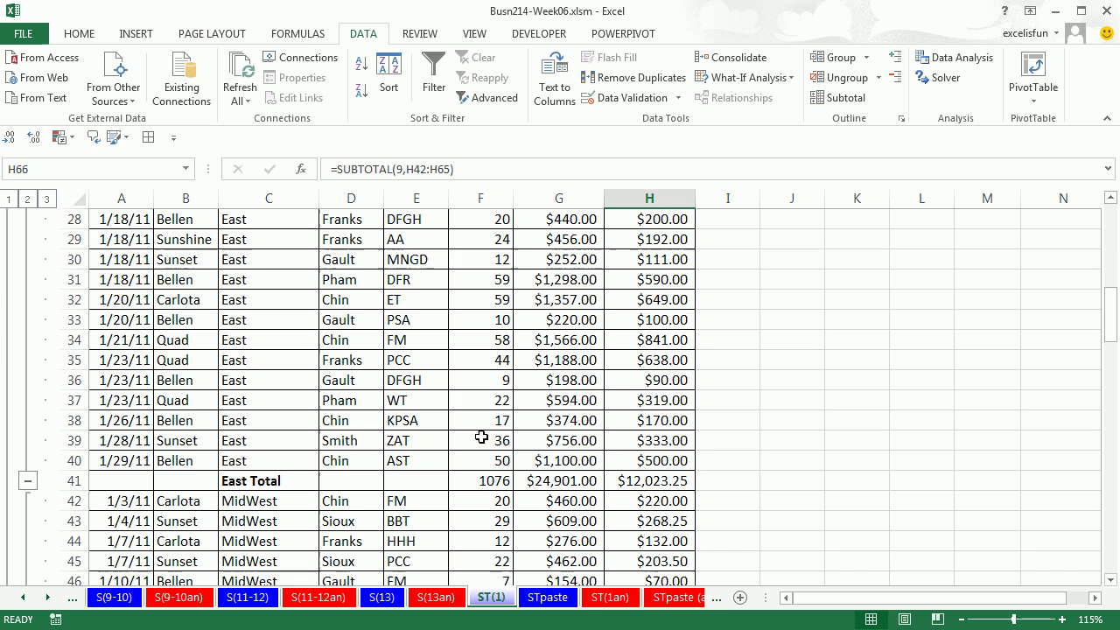
scroll(482, 438, "up", 3)
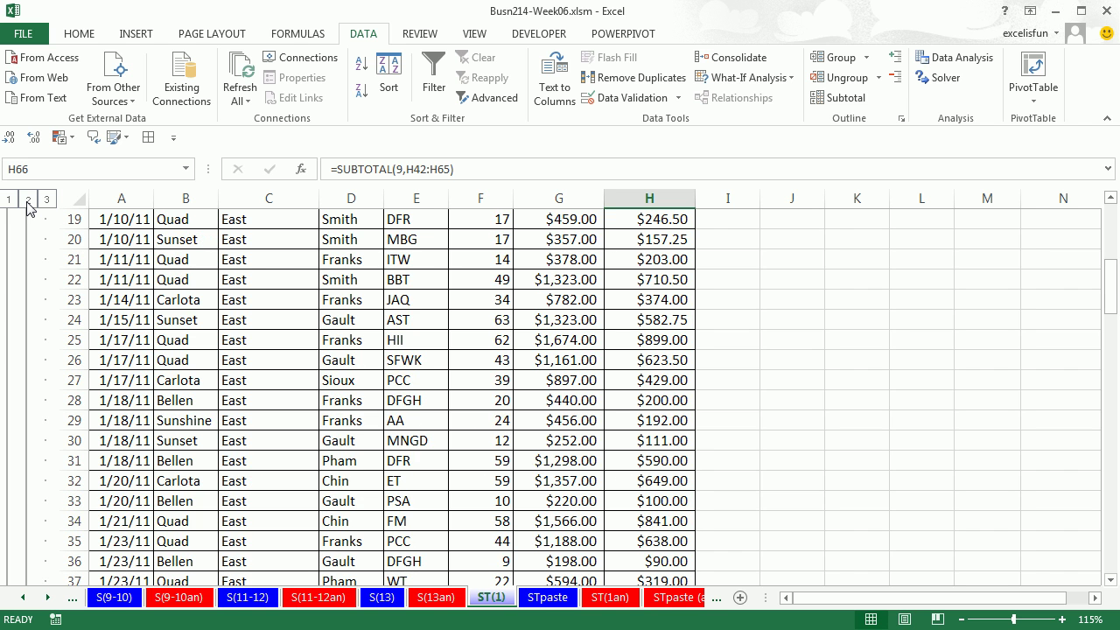
- Collapse to outline level 2, expand MidWest Total to view its rows, then collapse it again
left_click(27, 199)
scroll(100, 286, "up", 3)
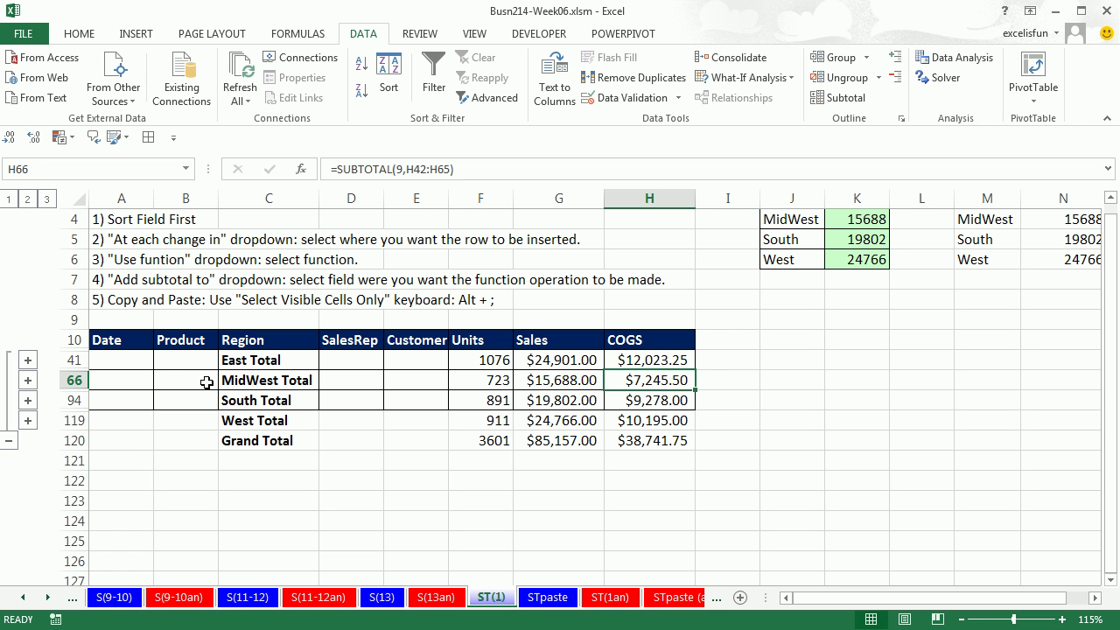
left_click(27, 380)
scroll(27, 386, "down", 5)
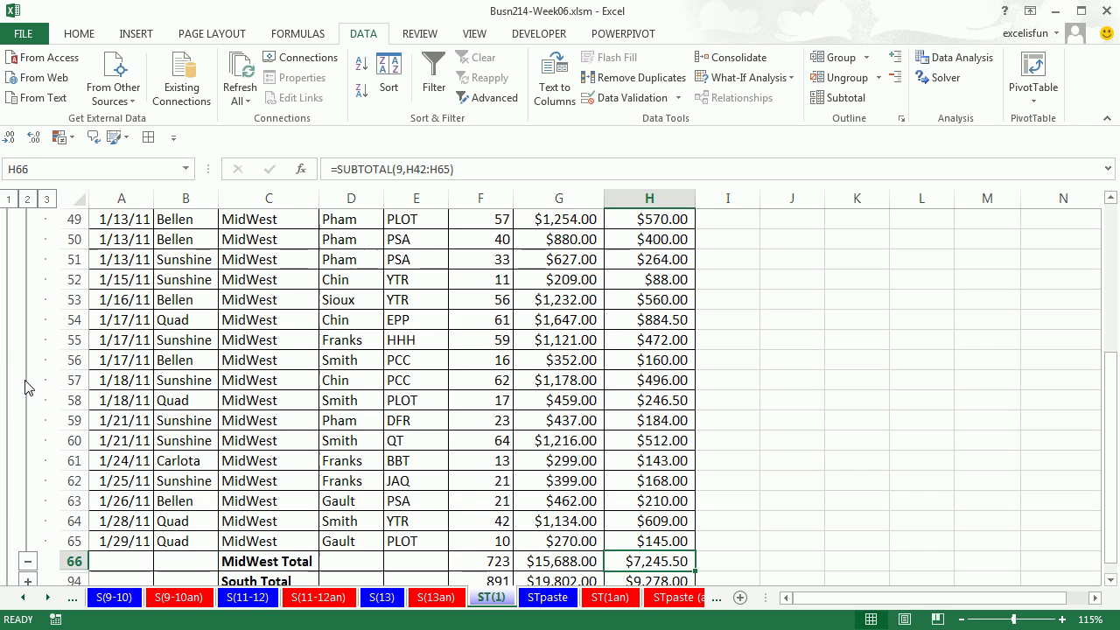
scroll(74, 402, "up", 3)
scroll(74, 401, "up", 1)
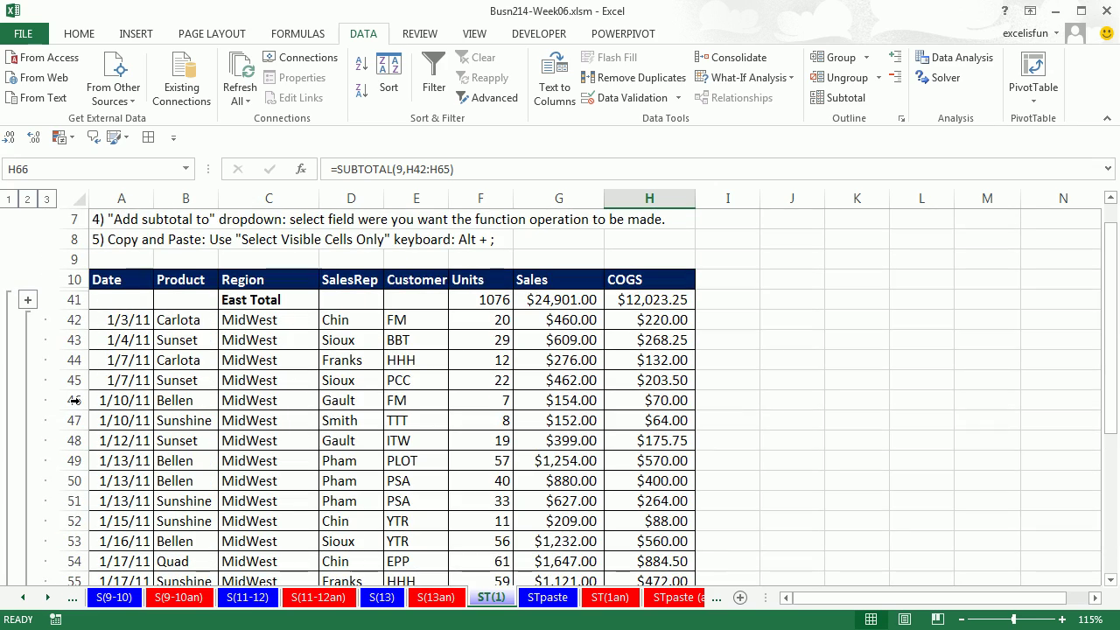
scroll(75, 400, "down", 5)
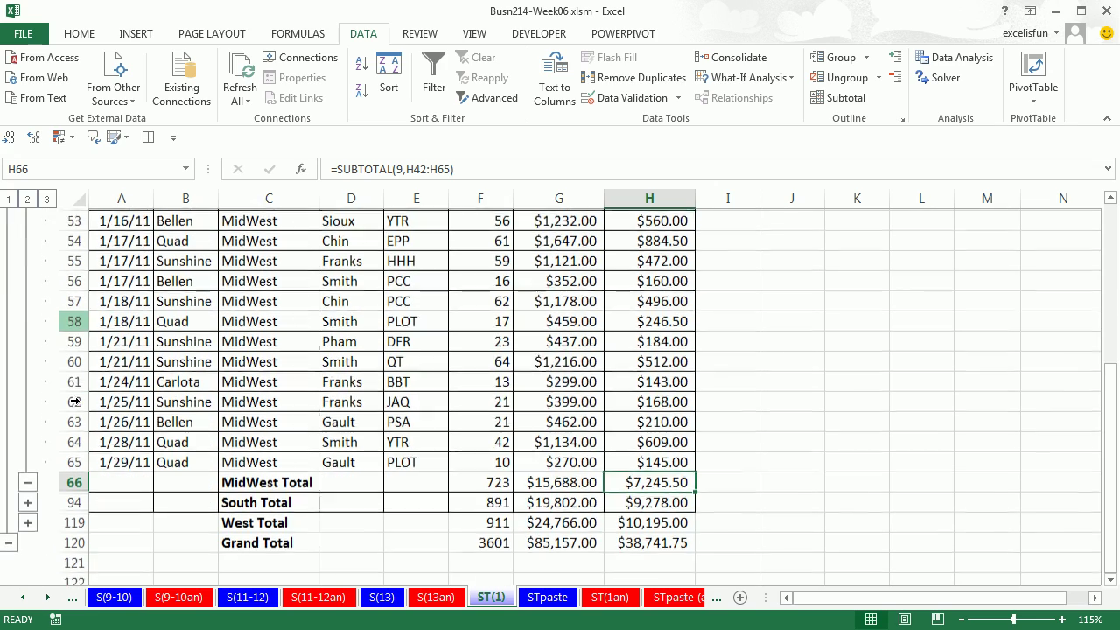
left_click(29, 483)
scroll(138, 382, "up", 4)
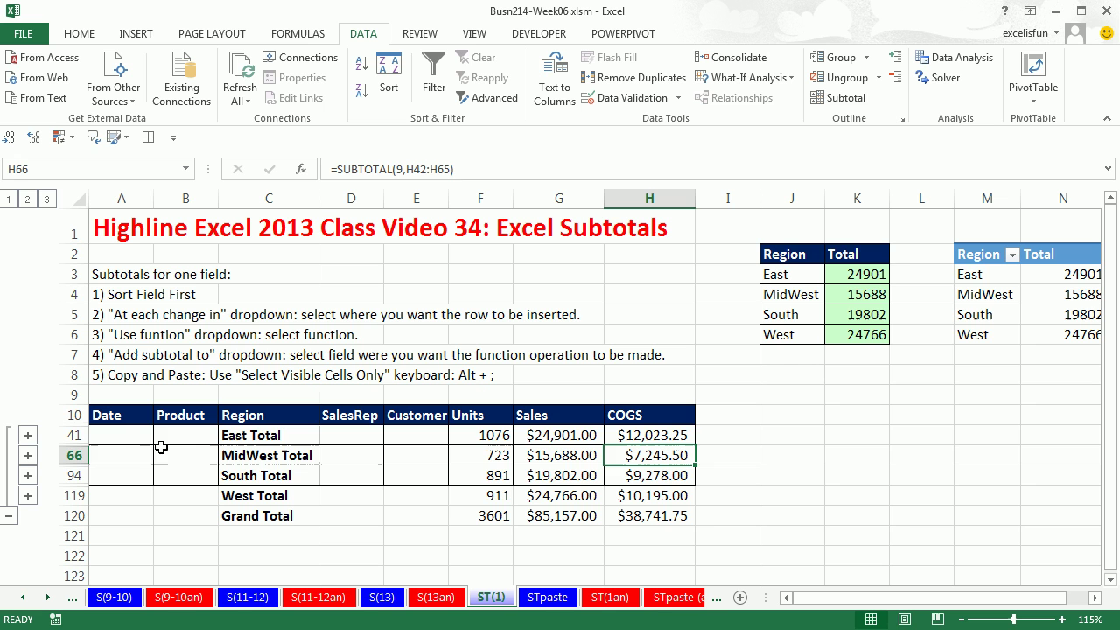
- Copy the collapsed range from header to Grand Total and paste it onto STpaste at A1
left_click_drag(112, 416, 652, 510)
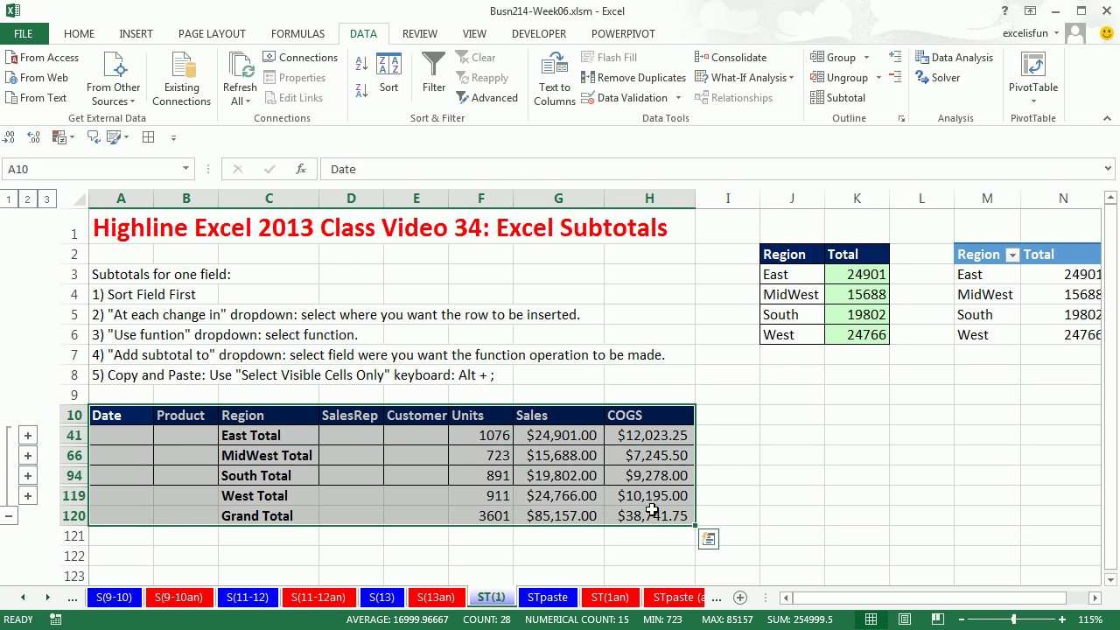
key("ctrl+c")
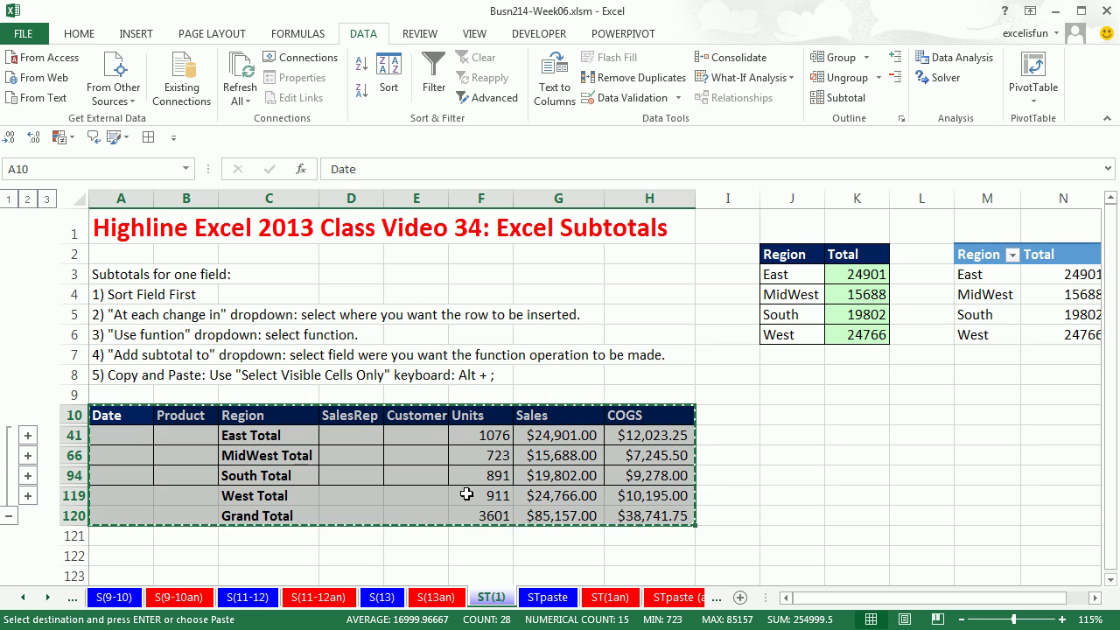
left_click(541, 600)
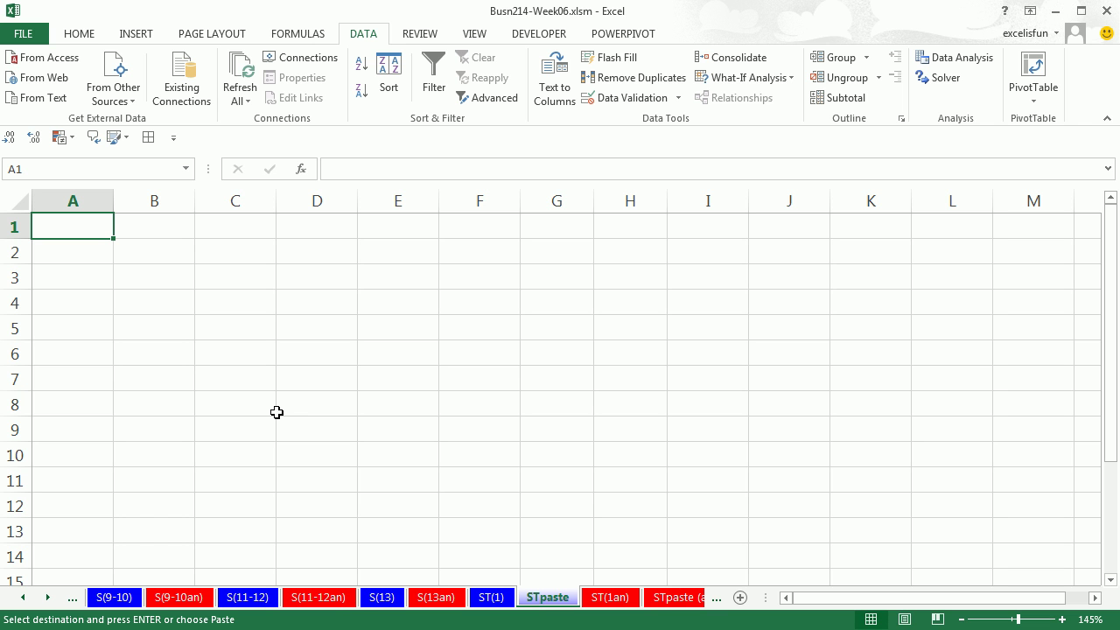
key("ctrl+v")
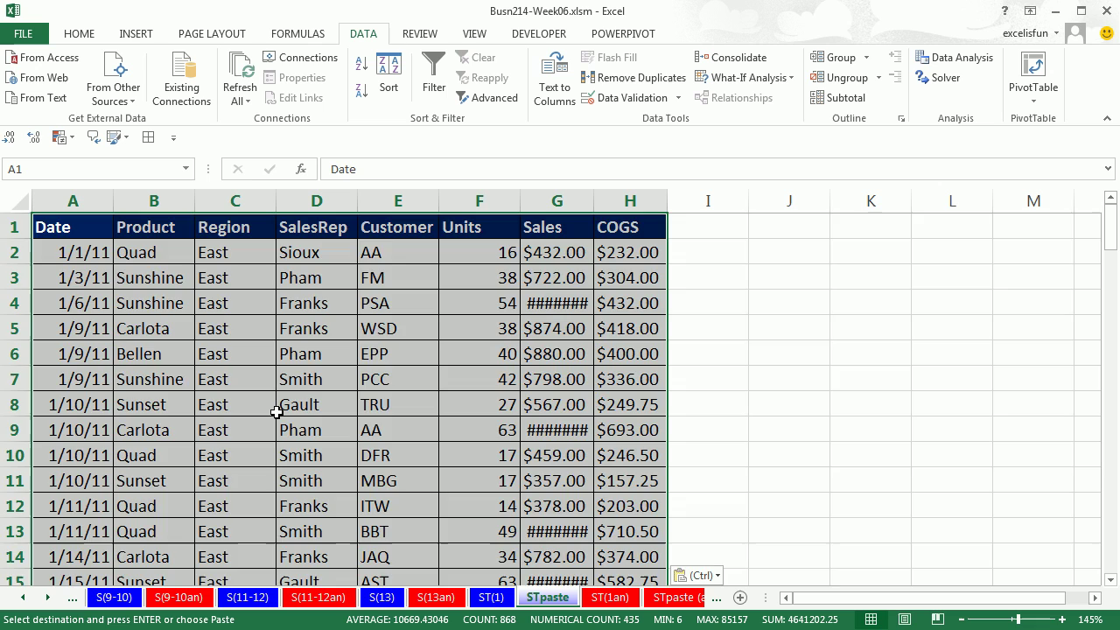
scroll(276, 411, "down", 9)
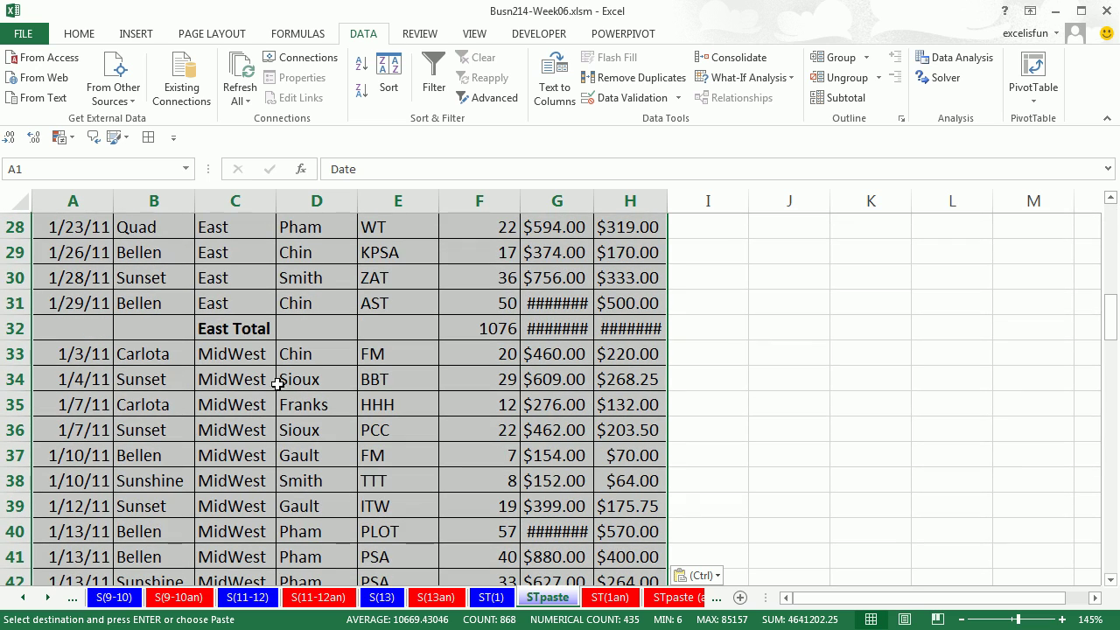
- Widen Sales and COGS and inspect the SUBTOTAL formulas in row 32, showing hidden rows returned
double_click(243, 332)
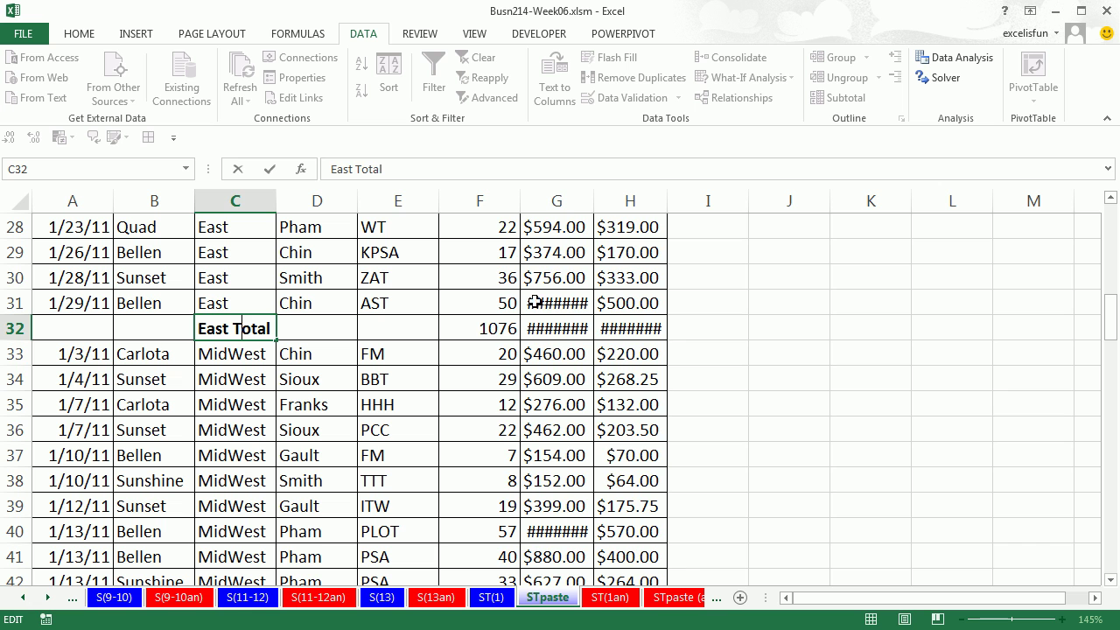
left_click(577, 201)
left_click_drag(582, 201, 630, 201)
double_click(479, 328)
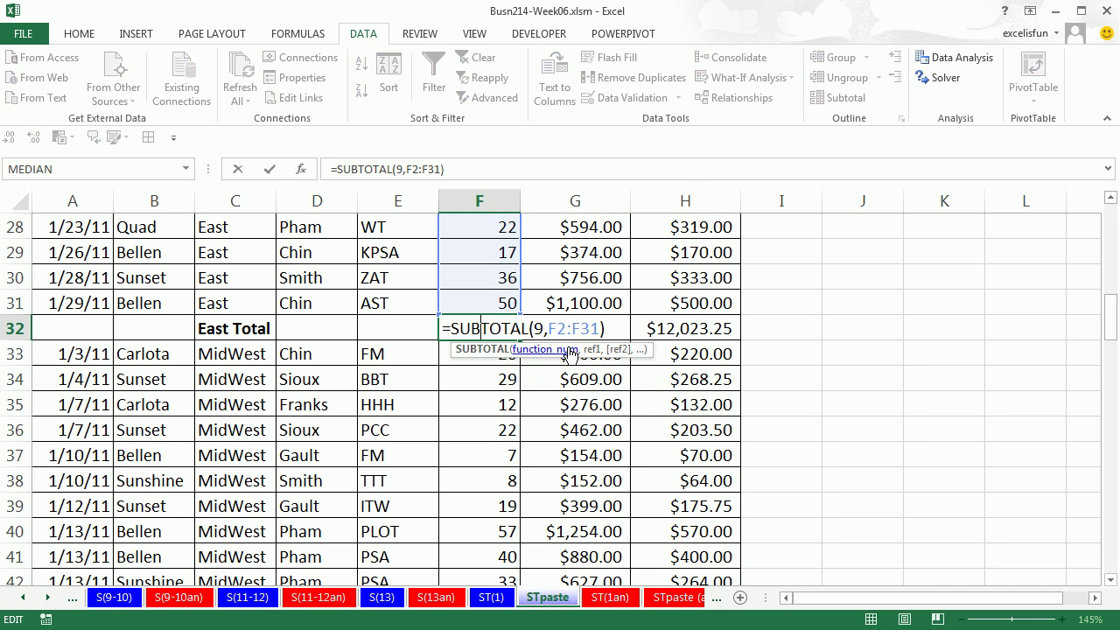
key("Escape")
double_click(610, 328)
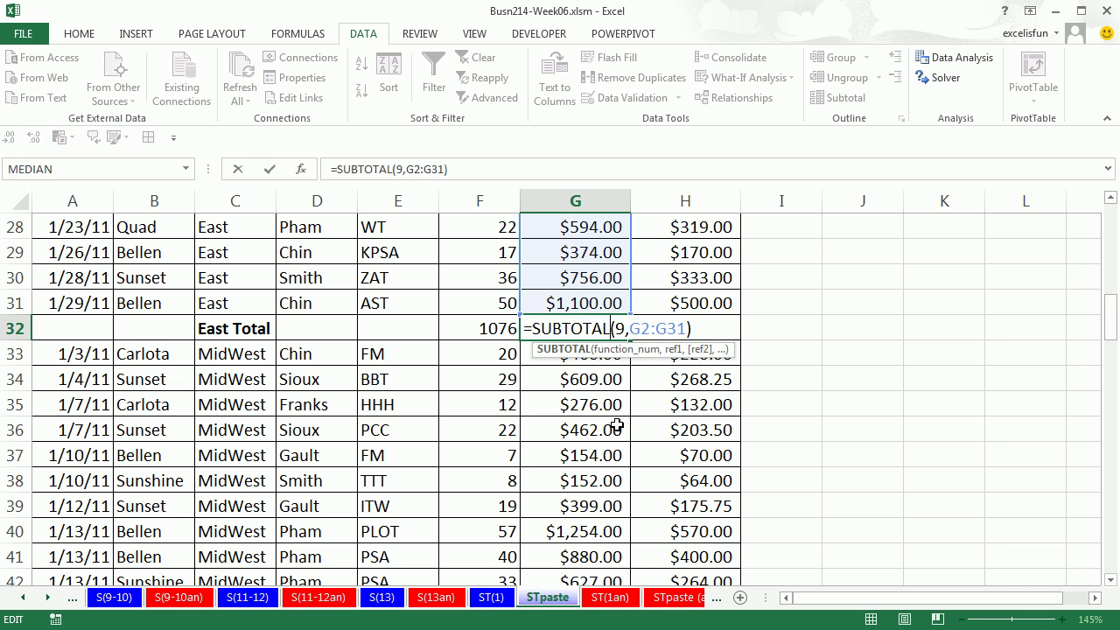
key("Escape")
- Undo the paste on STpaste and go back to the ST(1) sheet
key("ctrl+z")
key("ctrl+z")
key("ctrl+z")
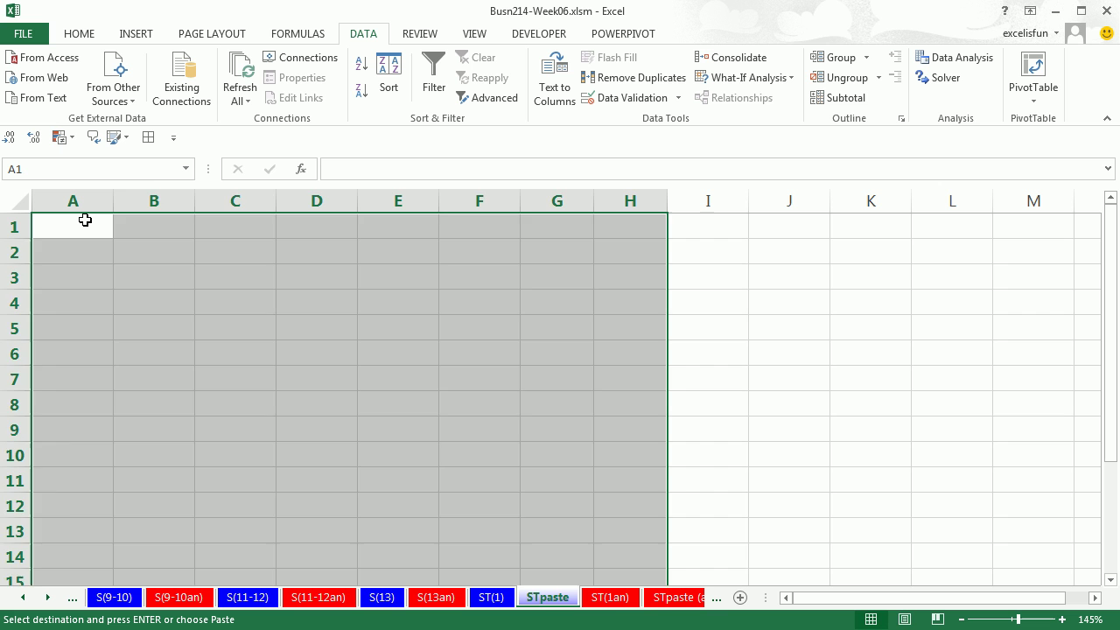
left_click(86, 220)
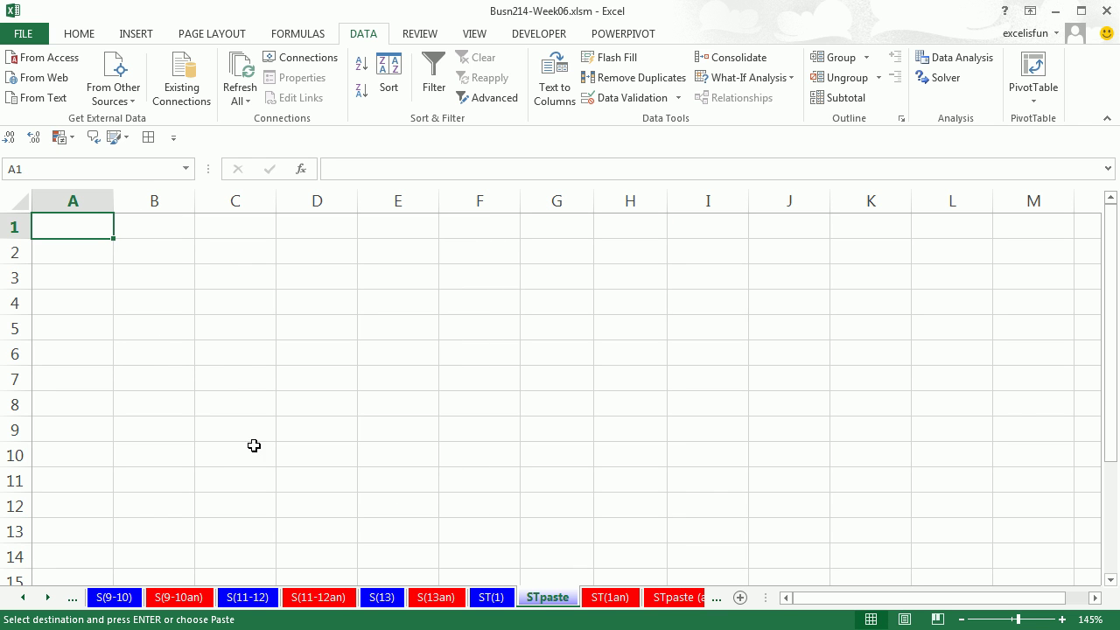
left_click(491, 596)
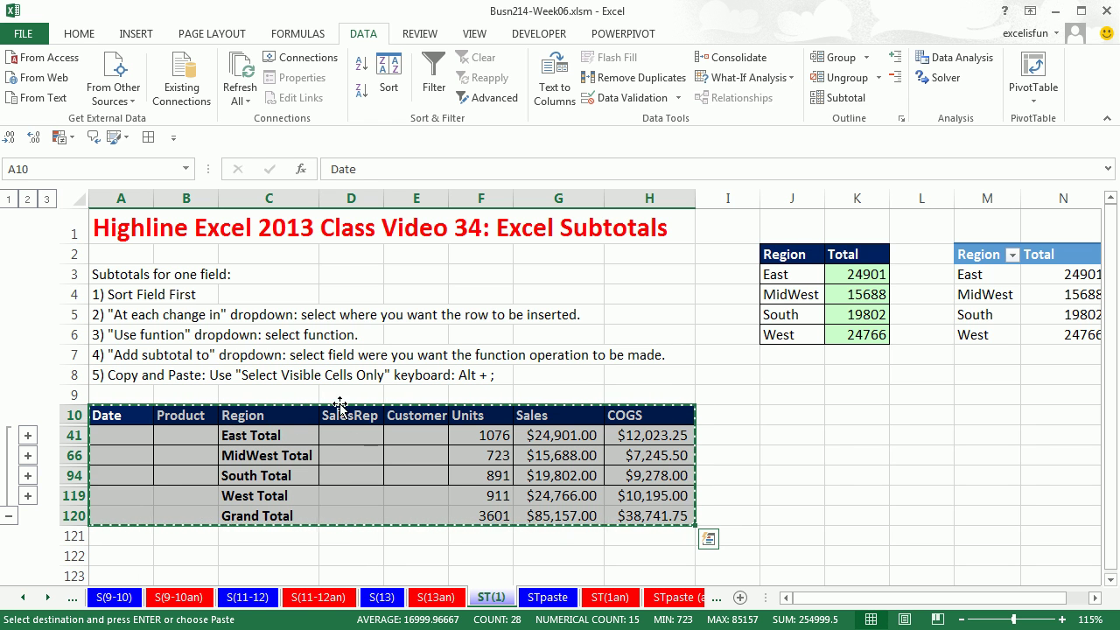
- Select only visible cells via Find & Select > Go To Special > Visible cells only
key("Escape")
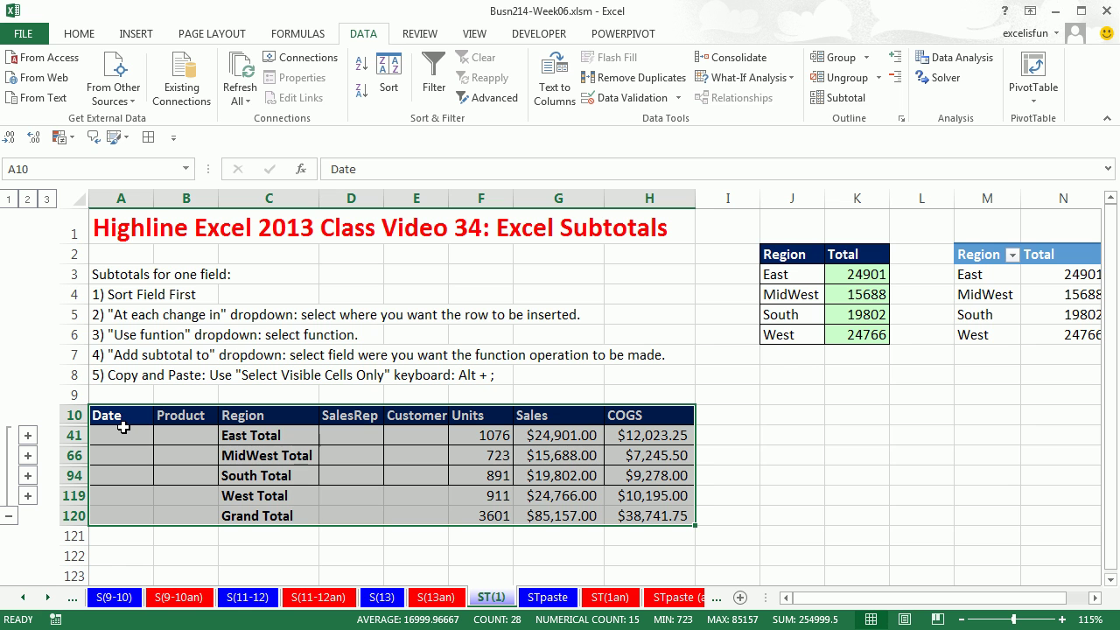
left_click(77, 35)
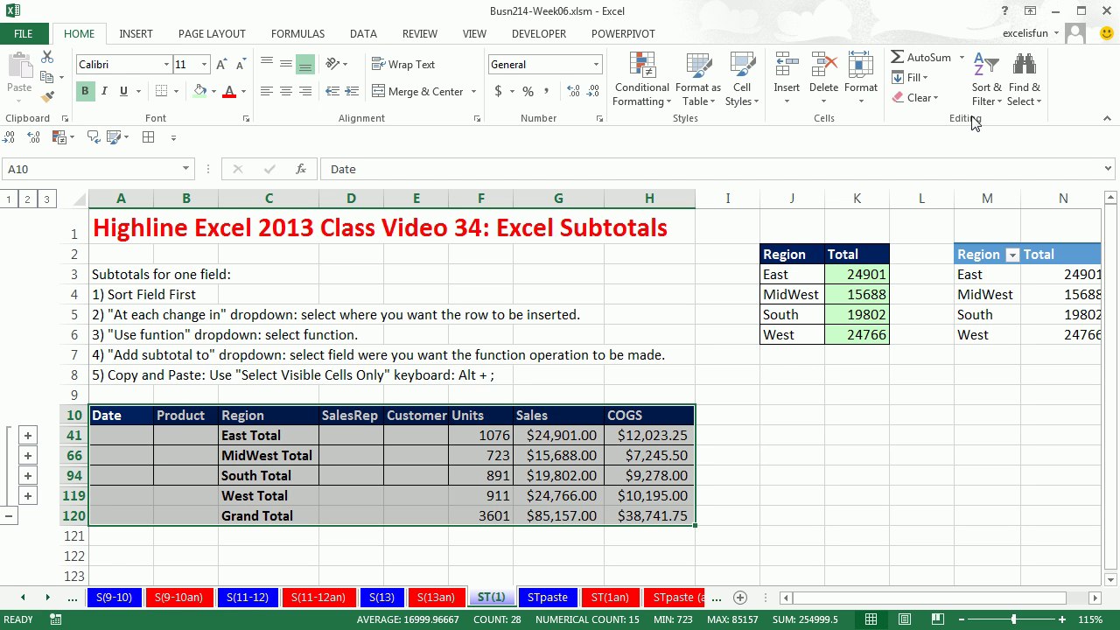
left_click(1039, 110)
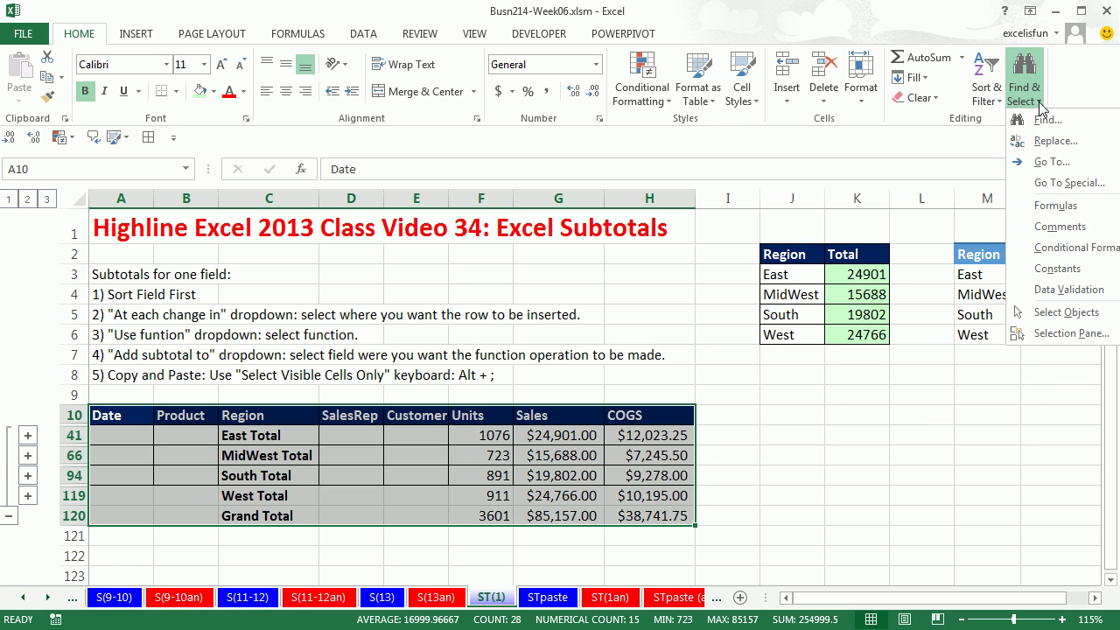
left_click(1066, 182)
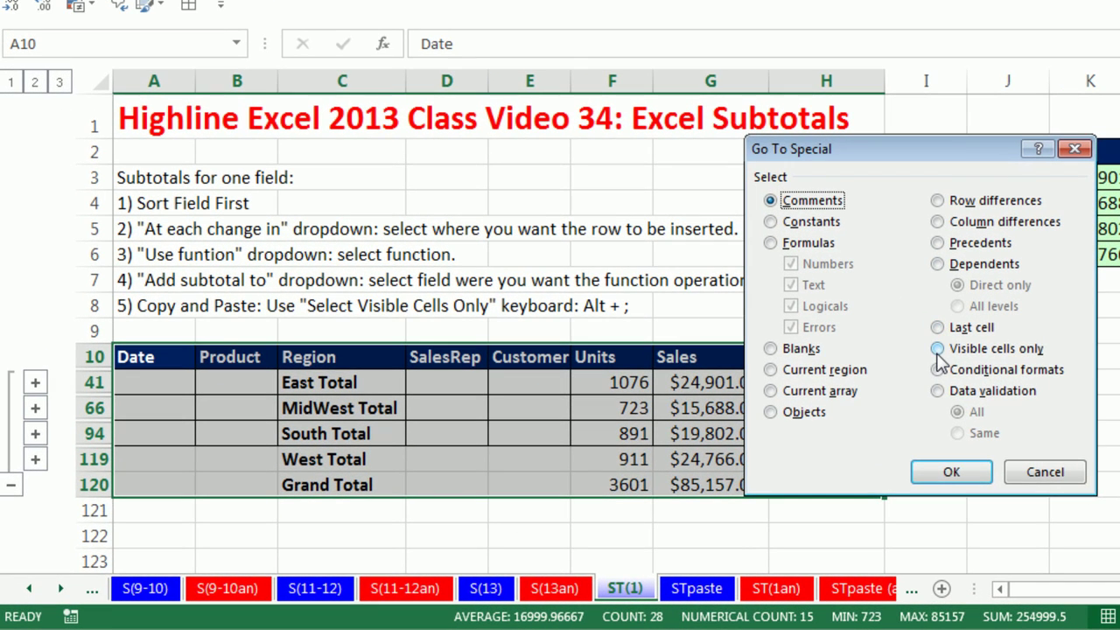
left_click(938, 349)
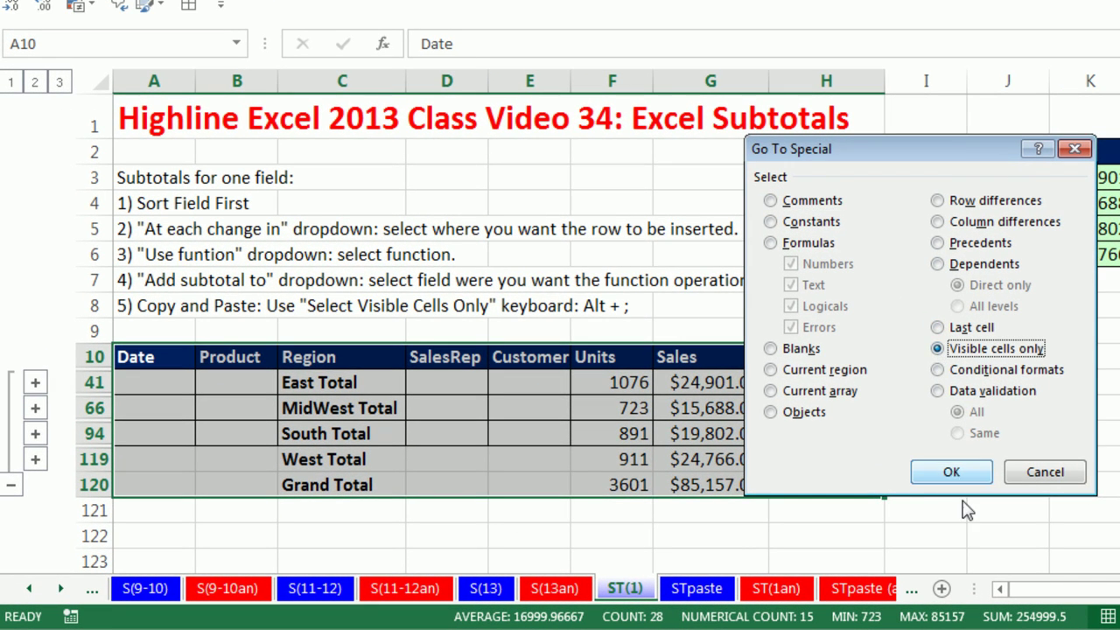
left_click(951, 472)
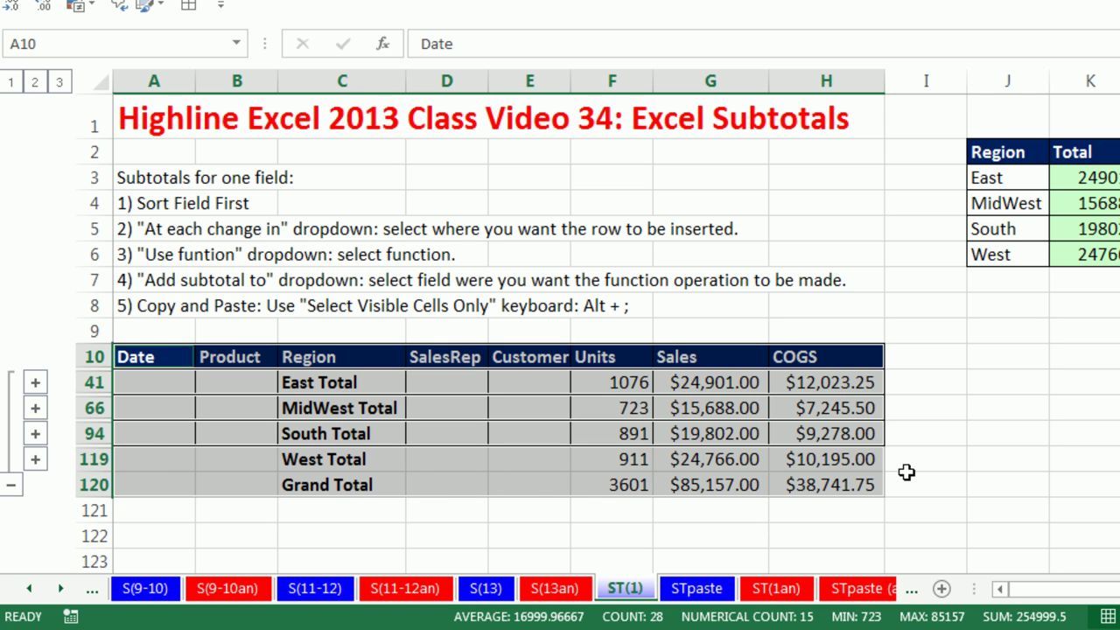
left_click(795, 306)
- Reselect the collapsed table and pick Visible cells only again through F5 > Special
left_click_drag(138, 358, 807, 485)
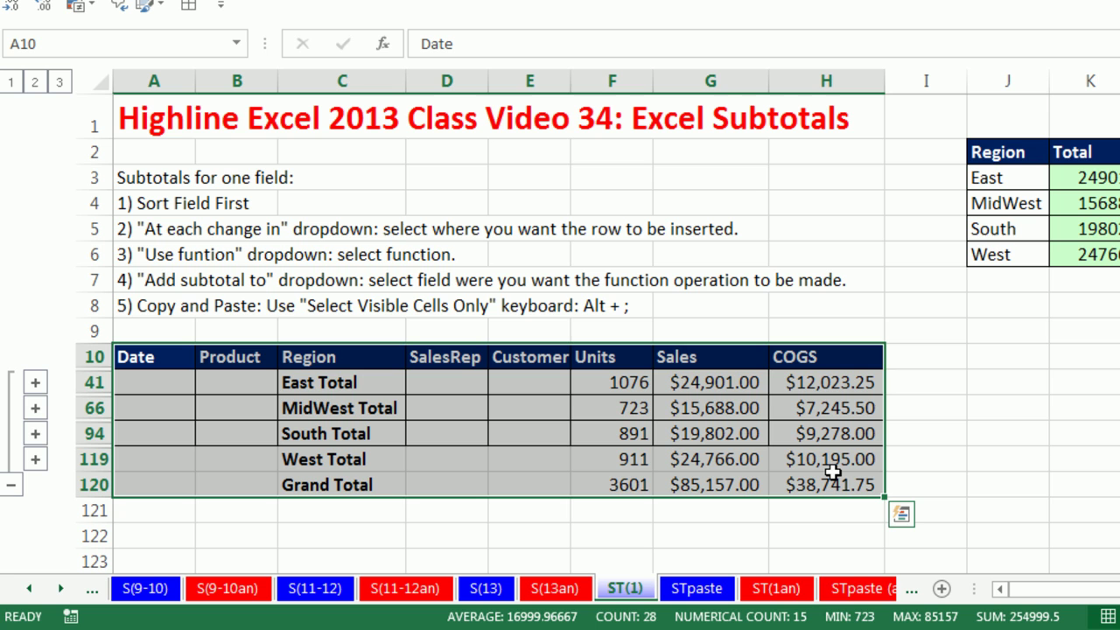
key("F5")
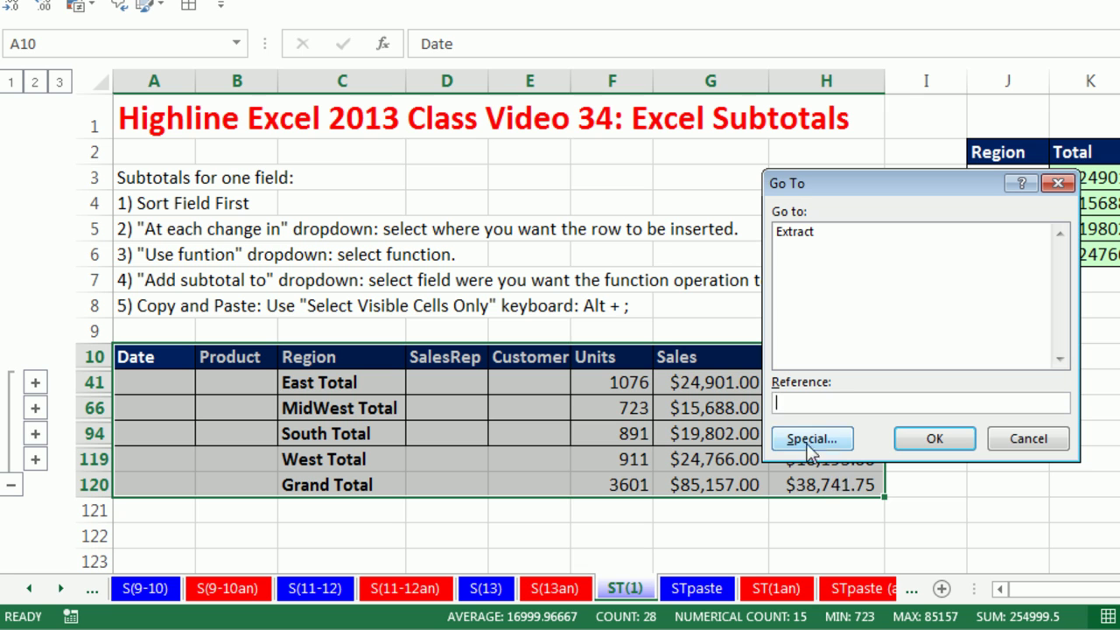
left_click(813, 440)
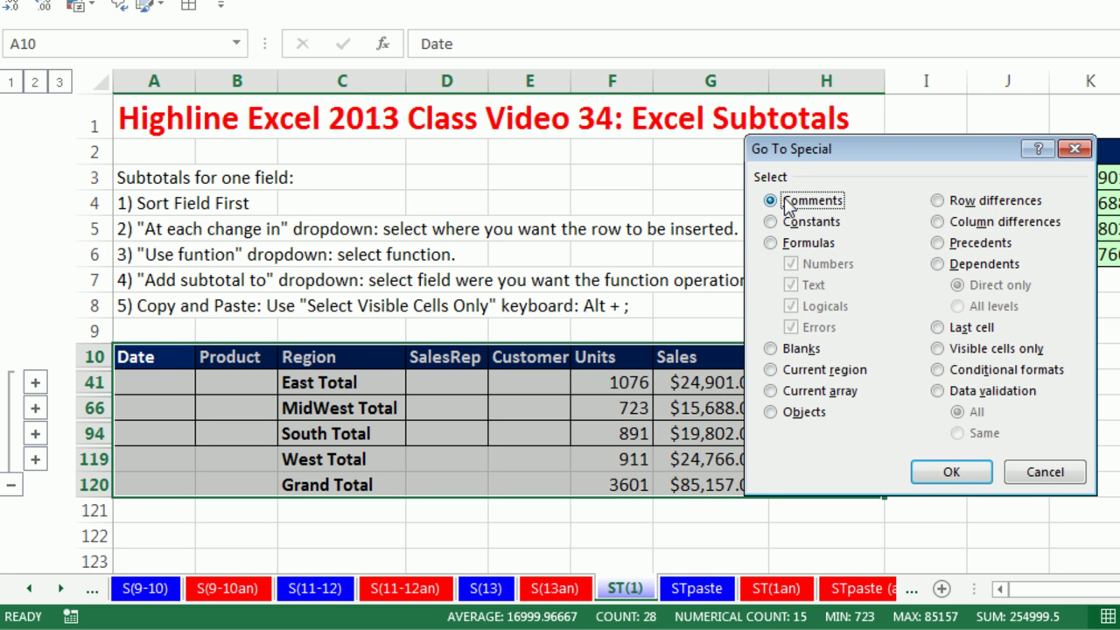
left_click(770, 245)
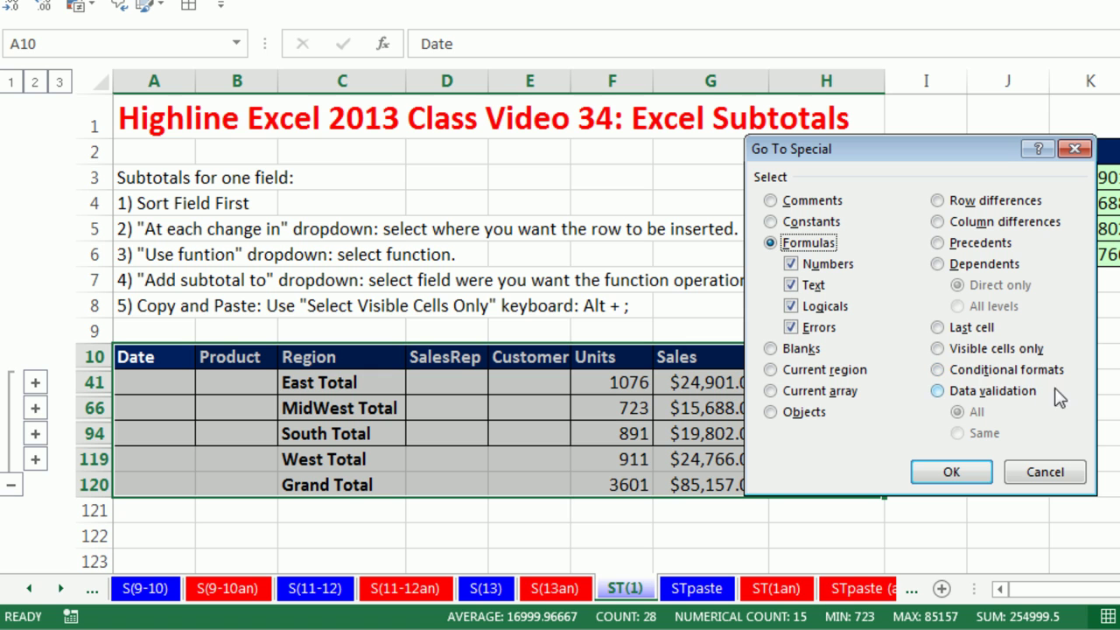
left_click(938, 348)
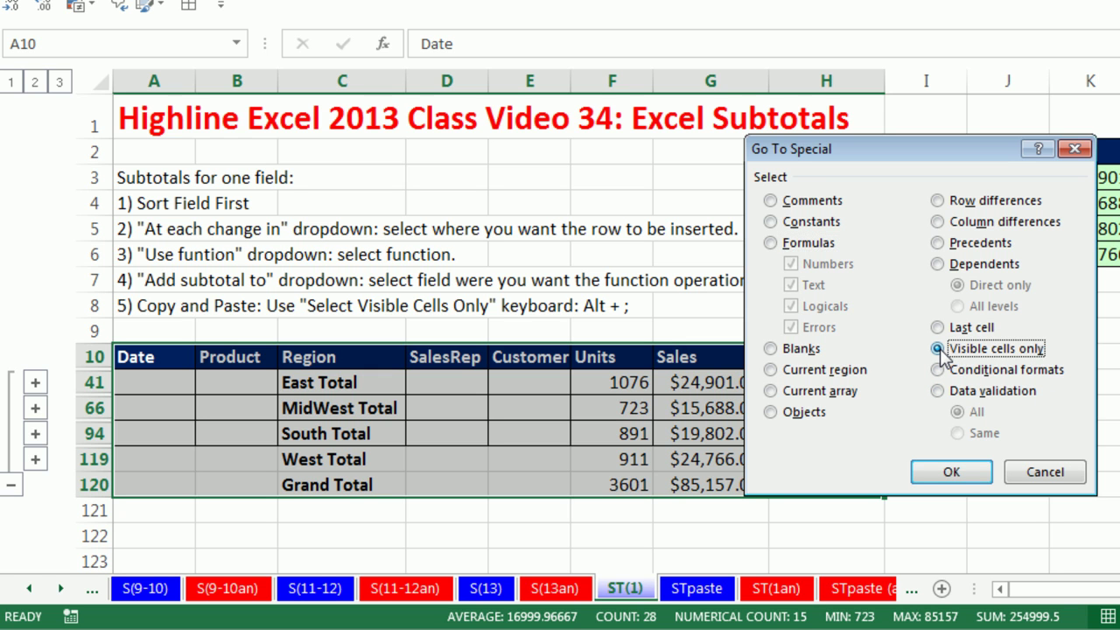
left_click(941, 472)
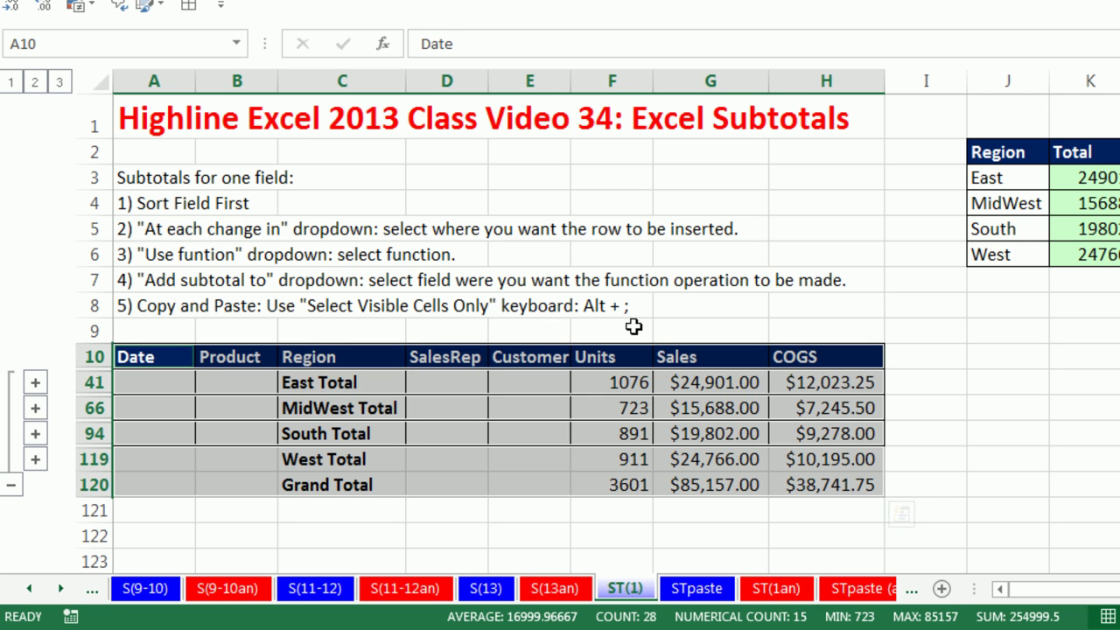
- Select A10:H120, restrict it to visible cells with Alt+;, and copy
left_click(378, 388)
left_click_drag(142, 358, 866, 481)
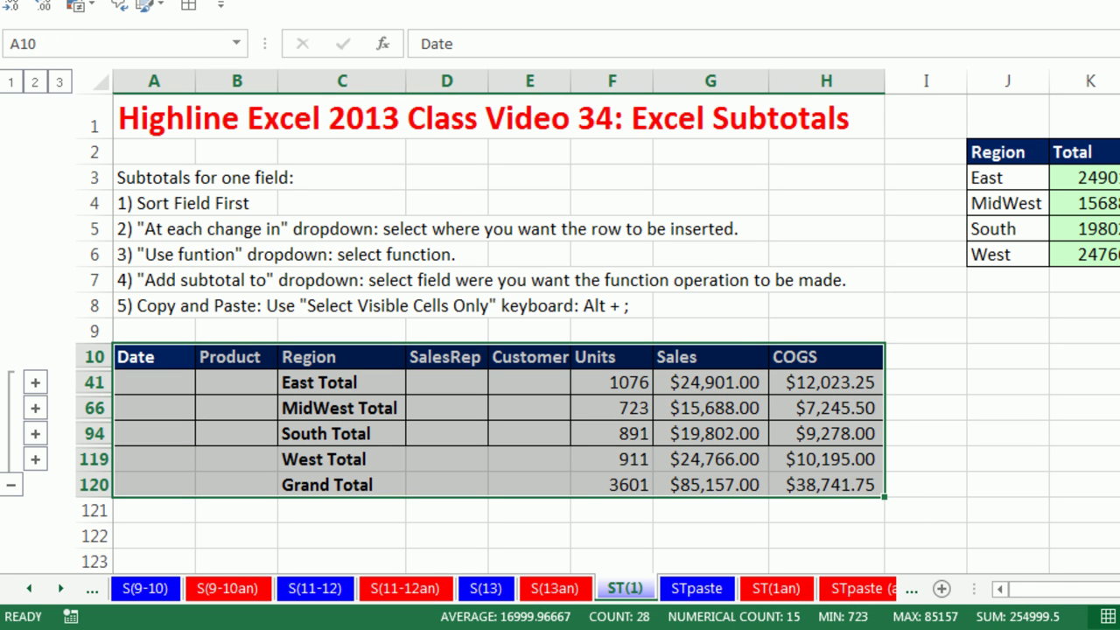
key("alt+semicolon")
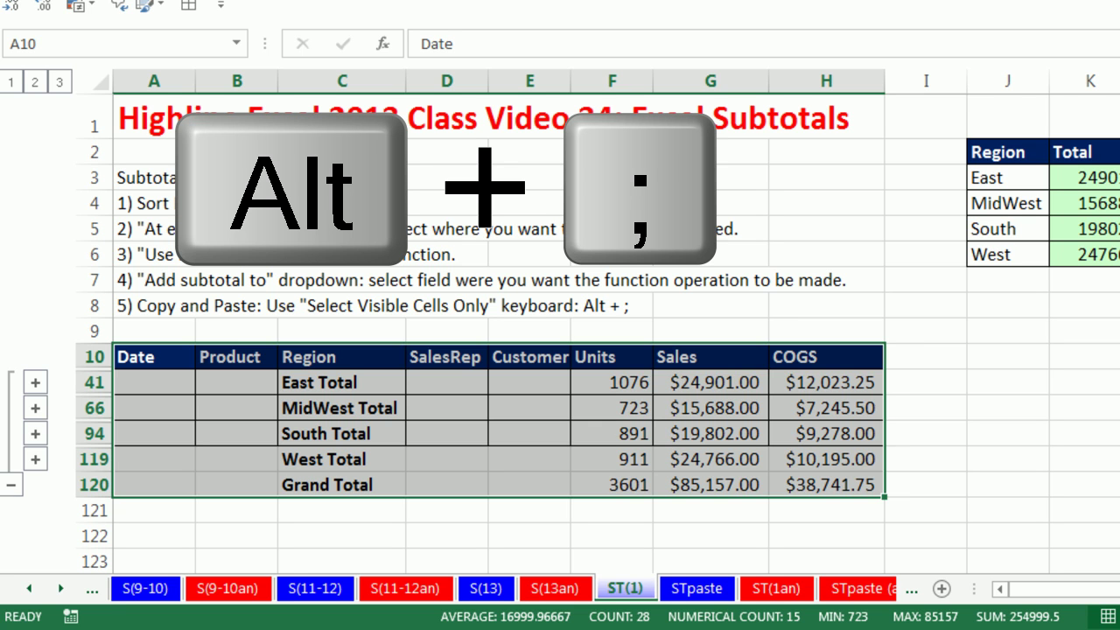
key("alt+semicolon")
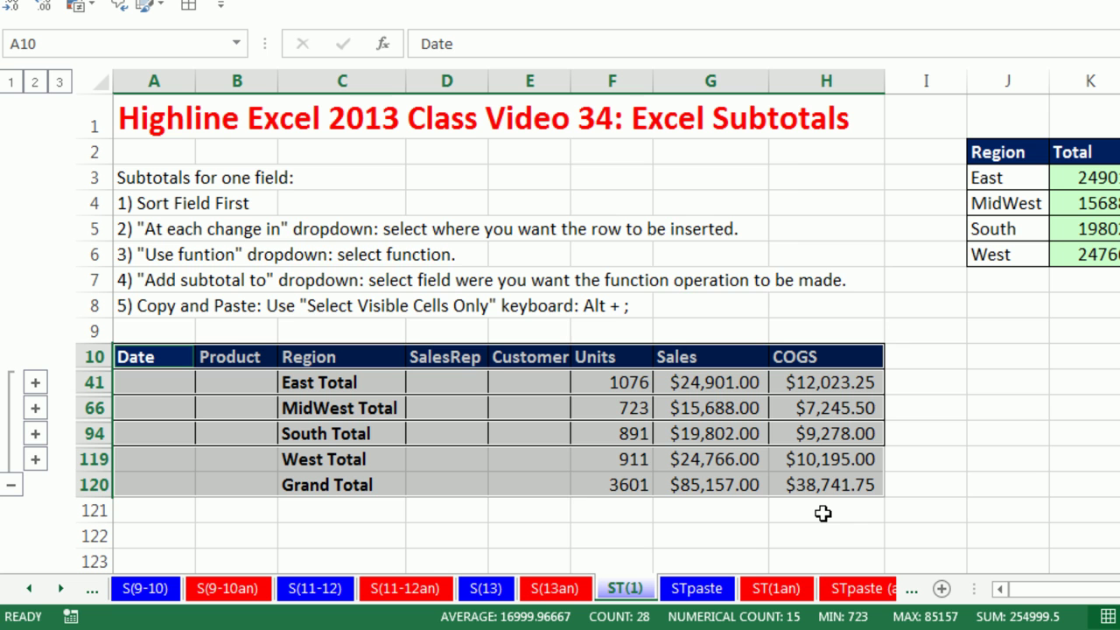
key("ctrl+c")
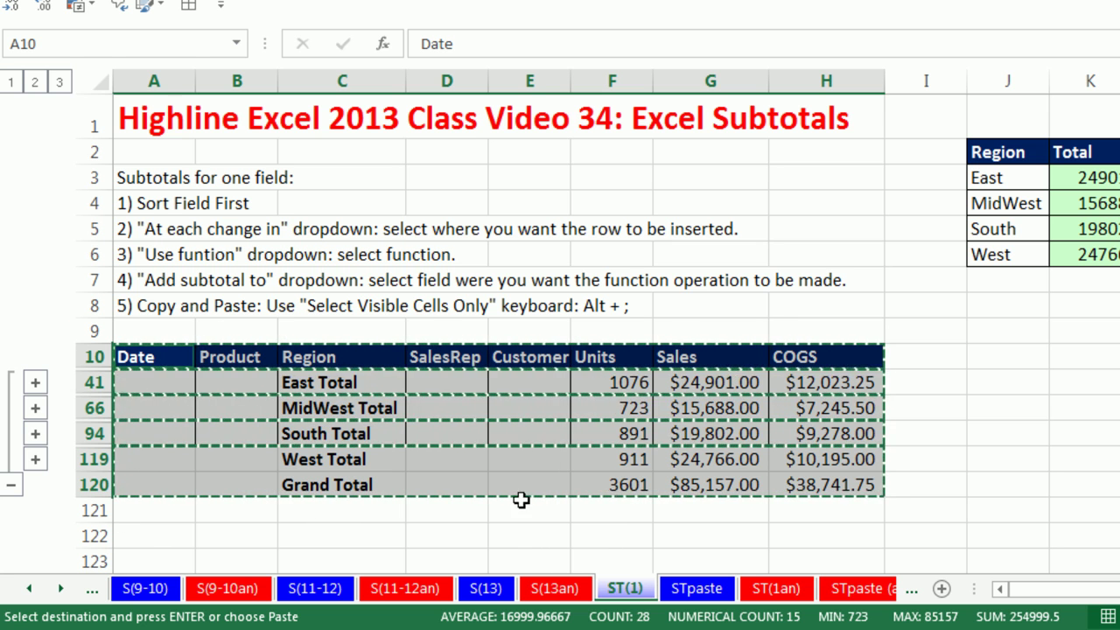
- Paste the visible subtotal rows into STpaste at A1 and widen the Sales and COGS columns
left_click(696, 588)
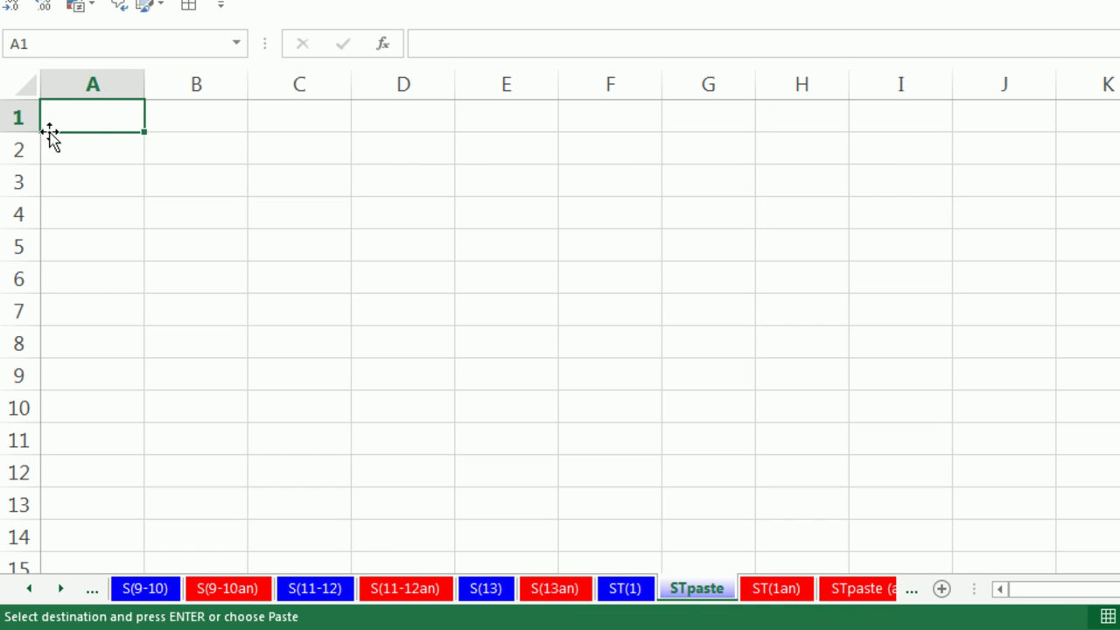
key("ctrl+v")
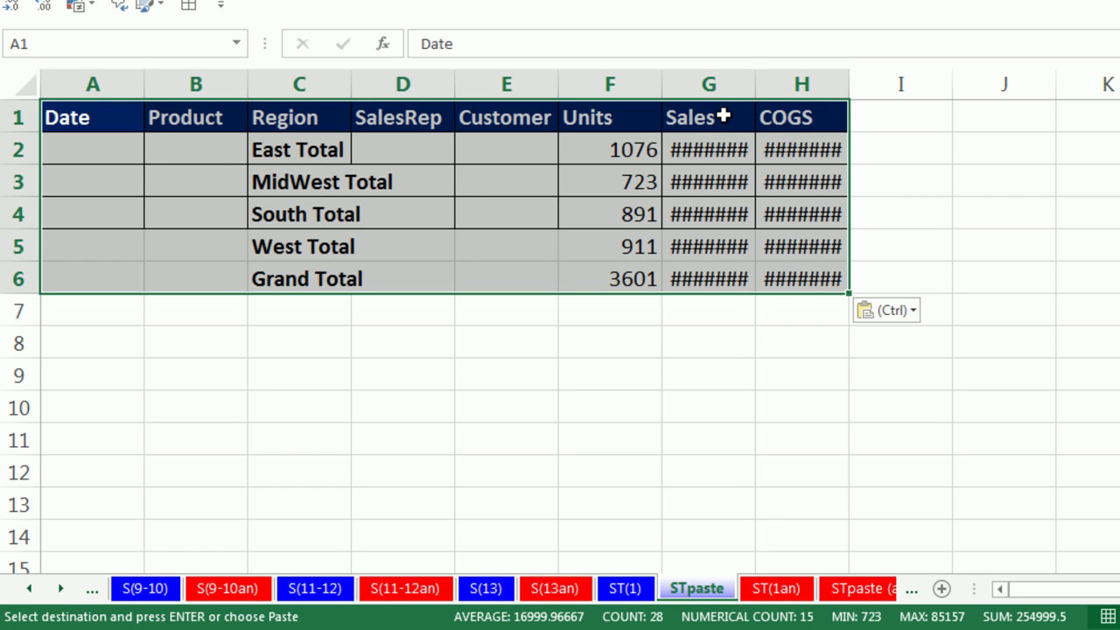
left_click_drag(713, 84, 833, 84)
left_click(912, 429)
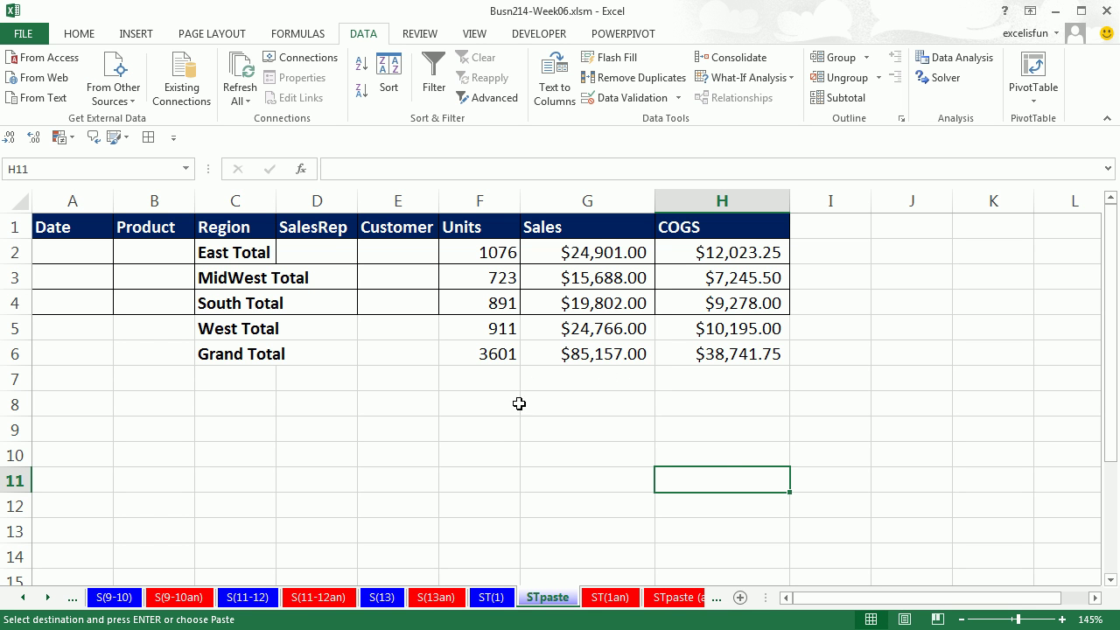
- On ST(1), clear the subtotals with Remove All in the Subtotal dialog
left_click(492, 598)
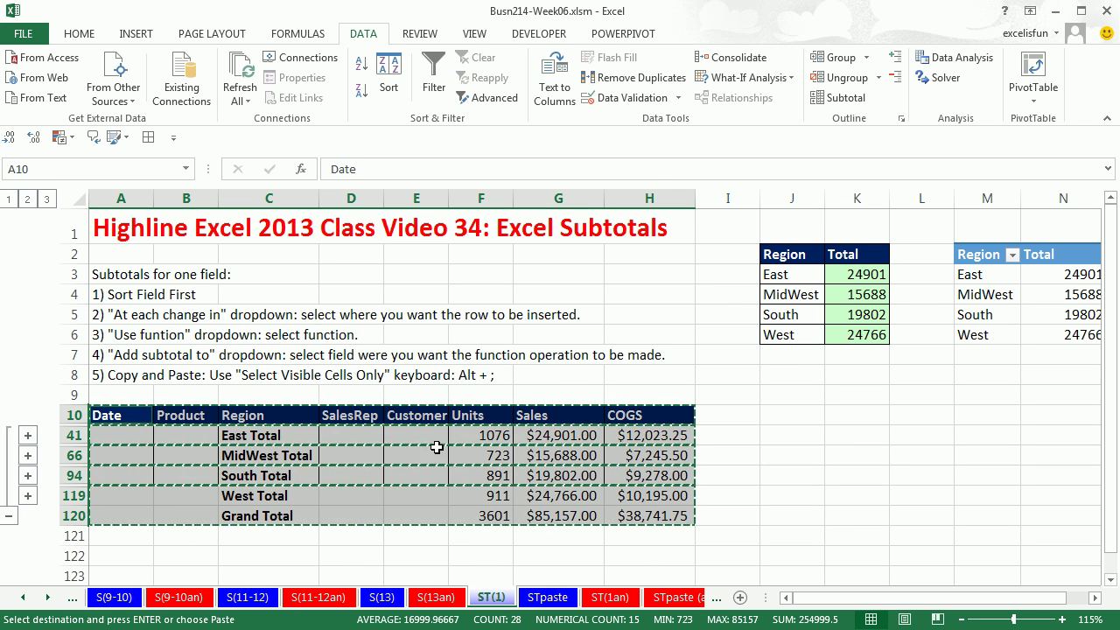
key("Escape")
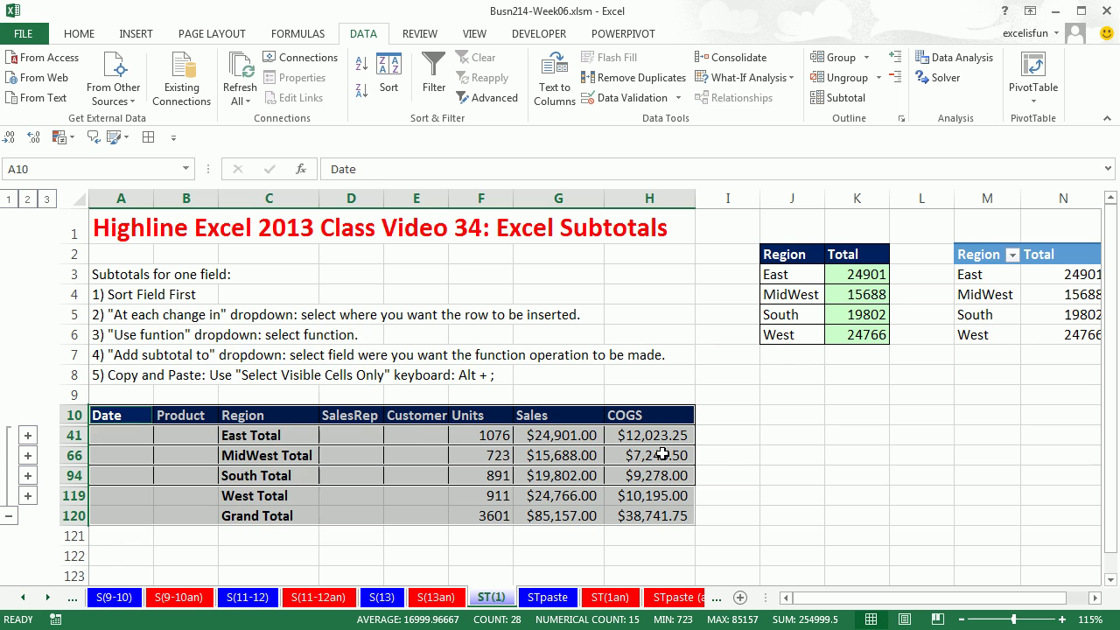
left_click(420, 419)
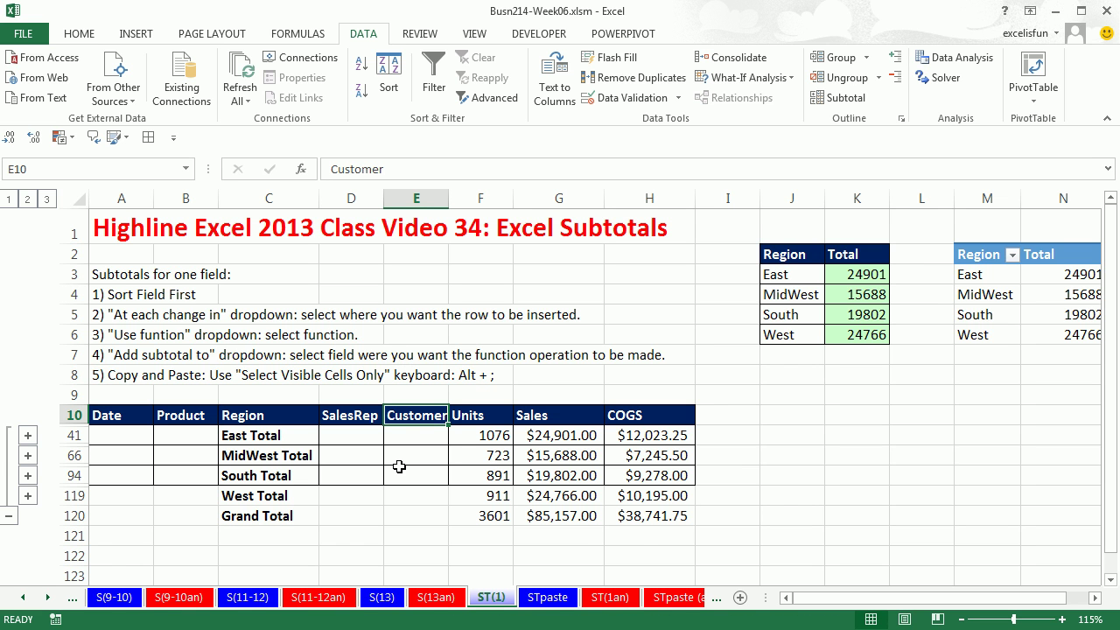
left_click(847, 99)
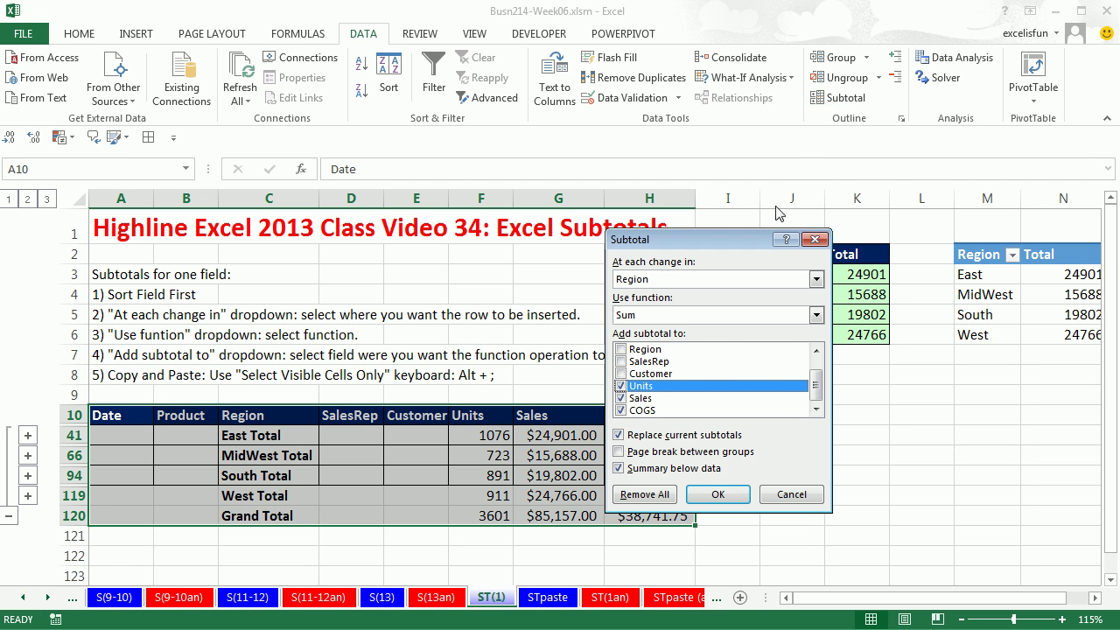
left_click(626, 501)
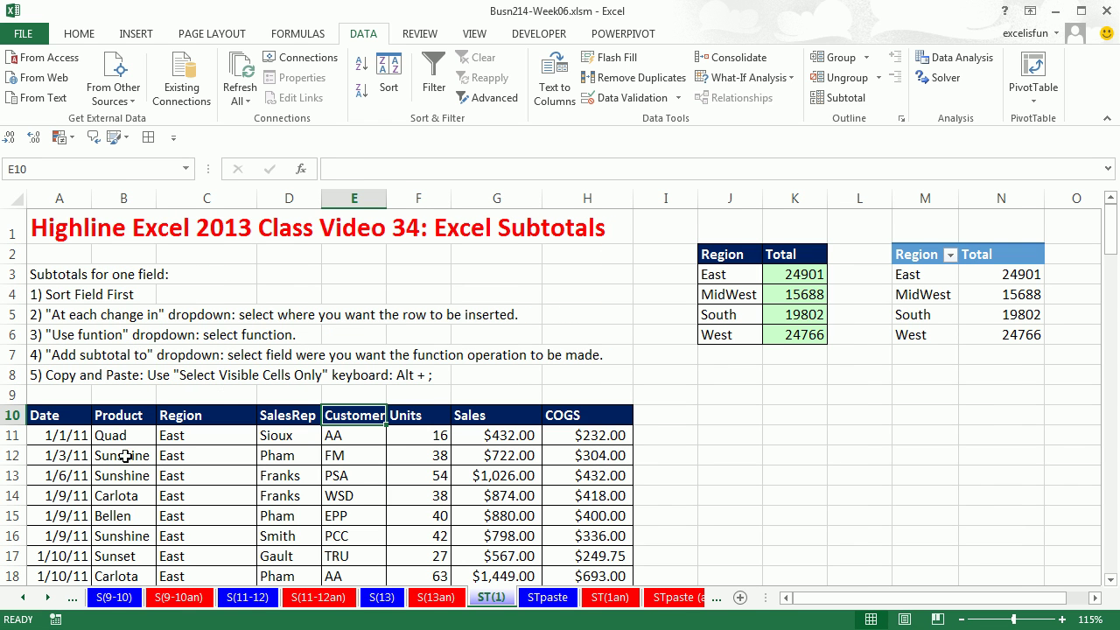
left_click(348, 472)
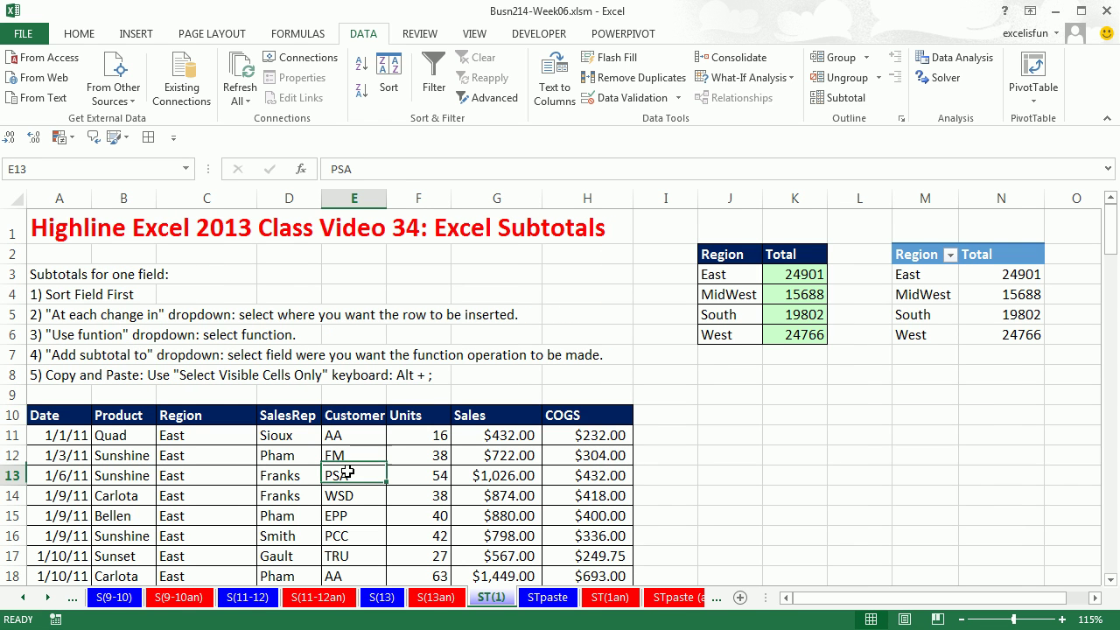
- Open sheet ST(2) and sort its sales table by SalesRep A to Z
left_click(48, 599)
left_click(48, 599)
left_click(48, 599)
left_click(48, 599)
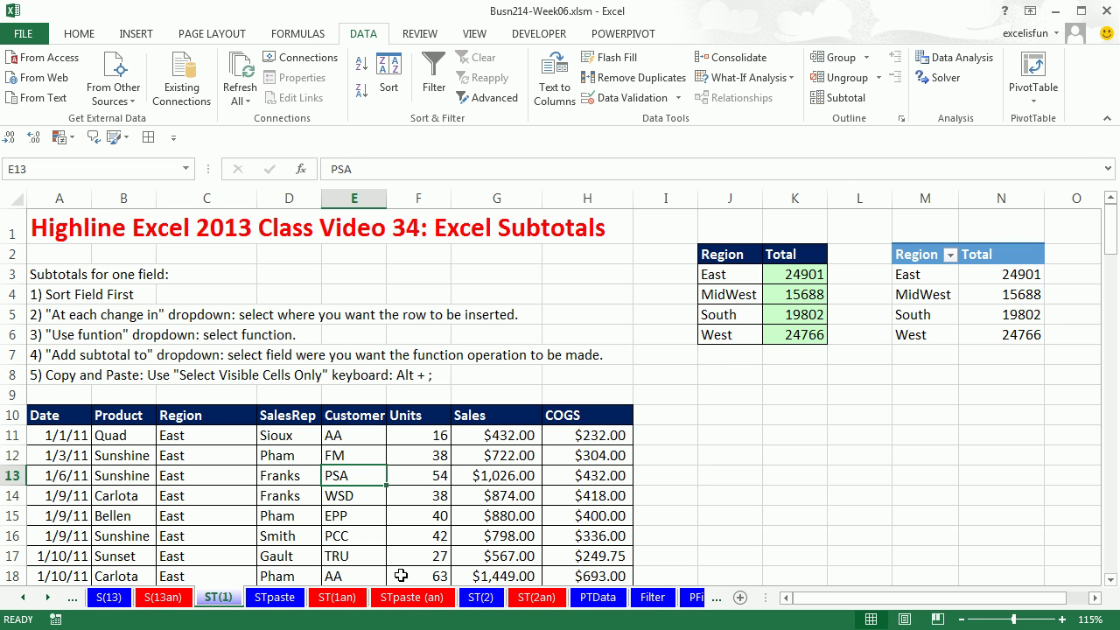
left_click(481, 599)
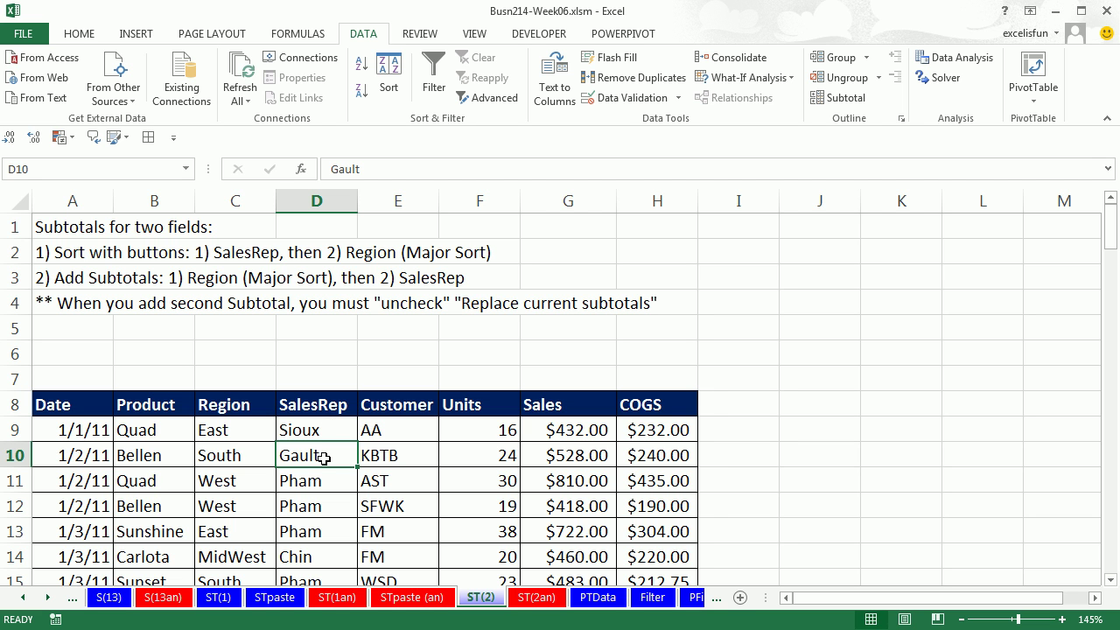
left_click(360, 66)
scroll(327, 505, "down", 4)
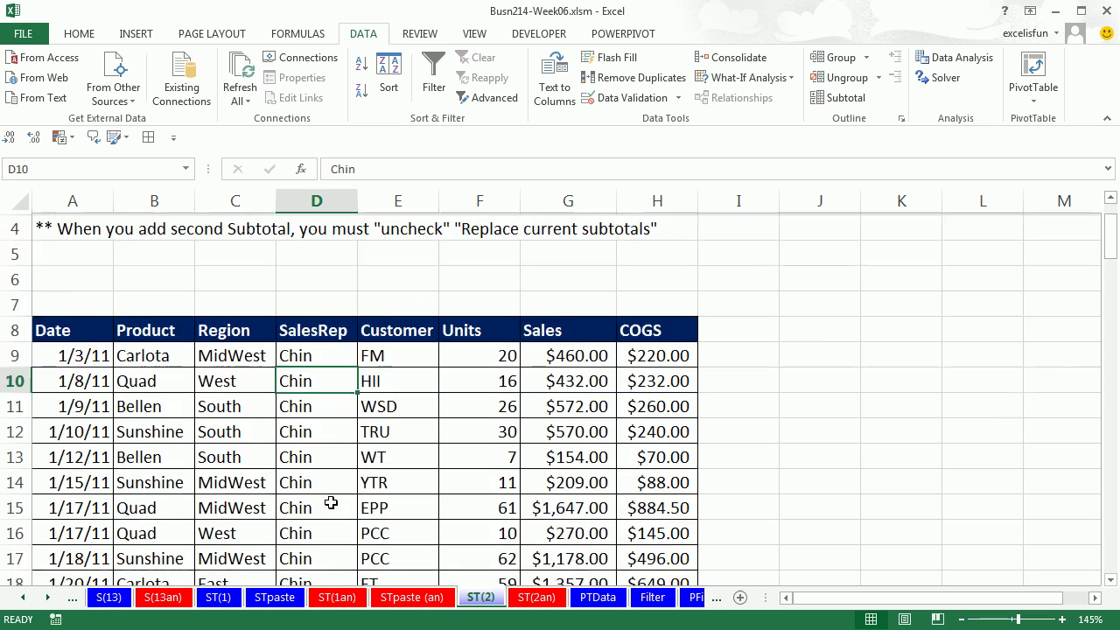
scroll(332, 505, "down", 2)
scroll(333, 505, "up", 6)
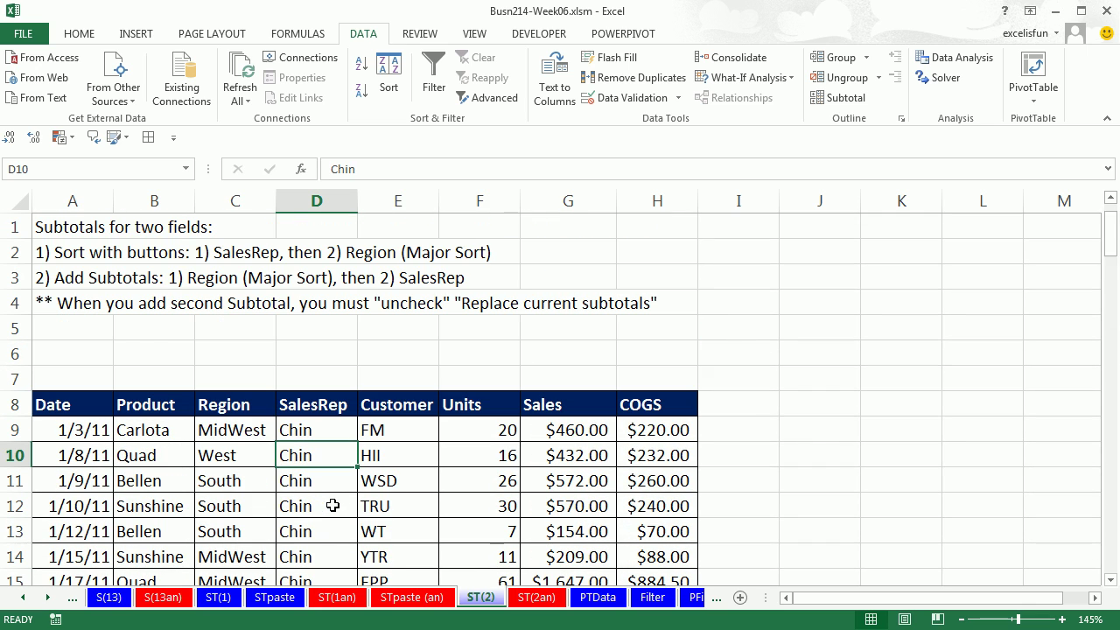
- Sort the table by Region A to Z and scroll to verify reps grouped within each region
left_click(235, 454)
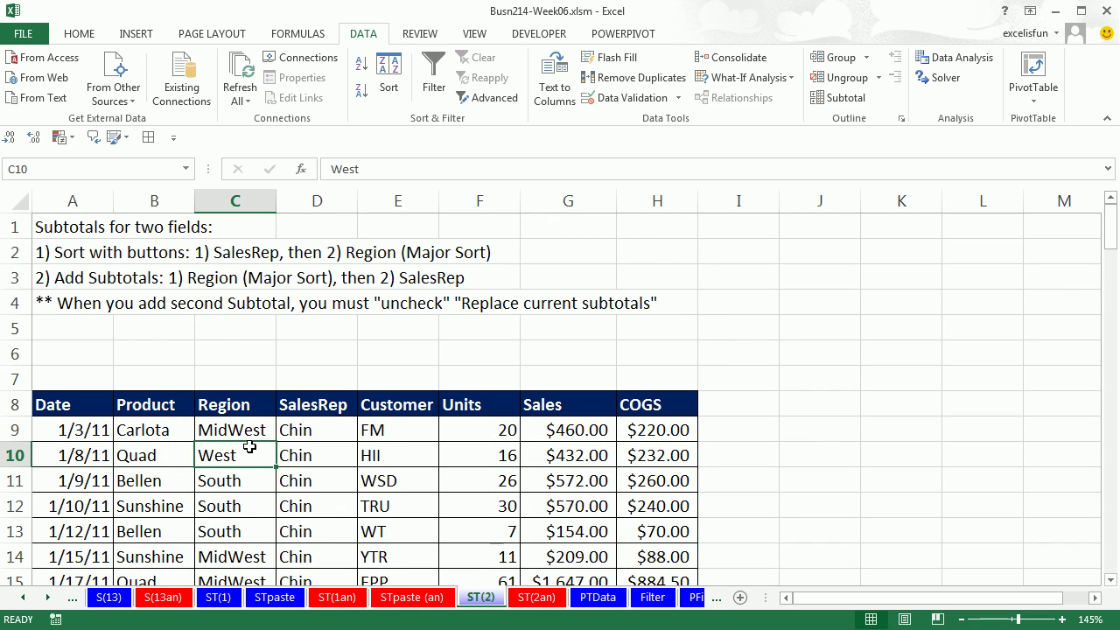
left_click(362, 76)
scroll(427, 470, "down", 1)
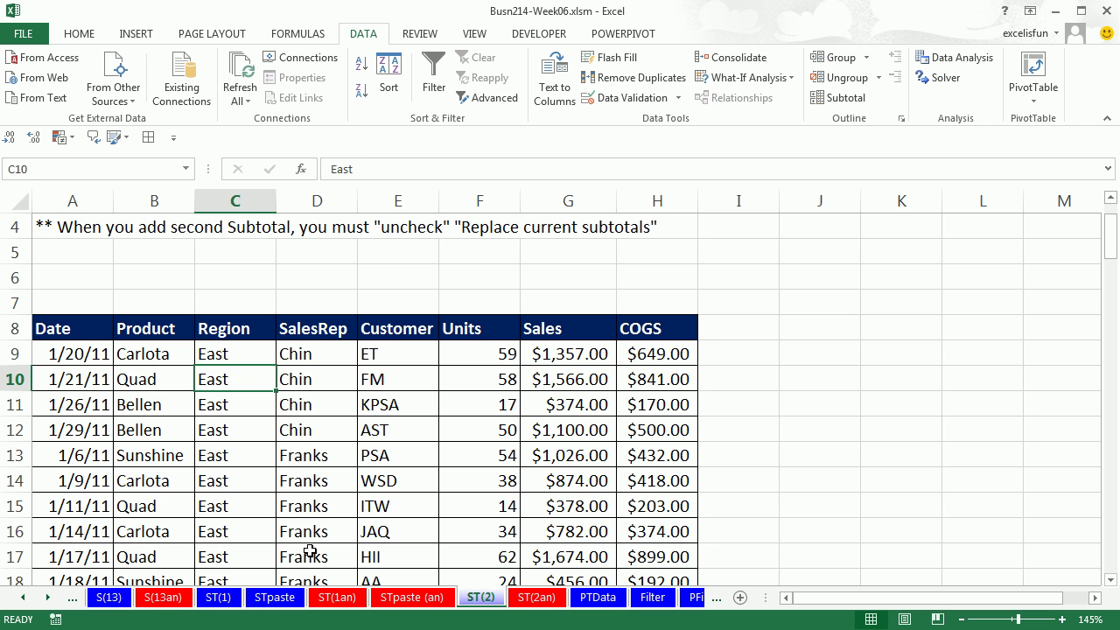
scroll(311, 551, "down", 2)
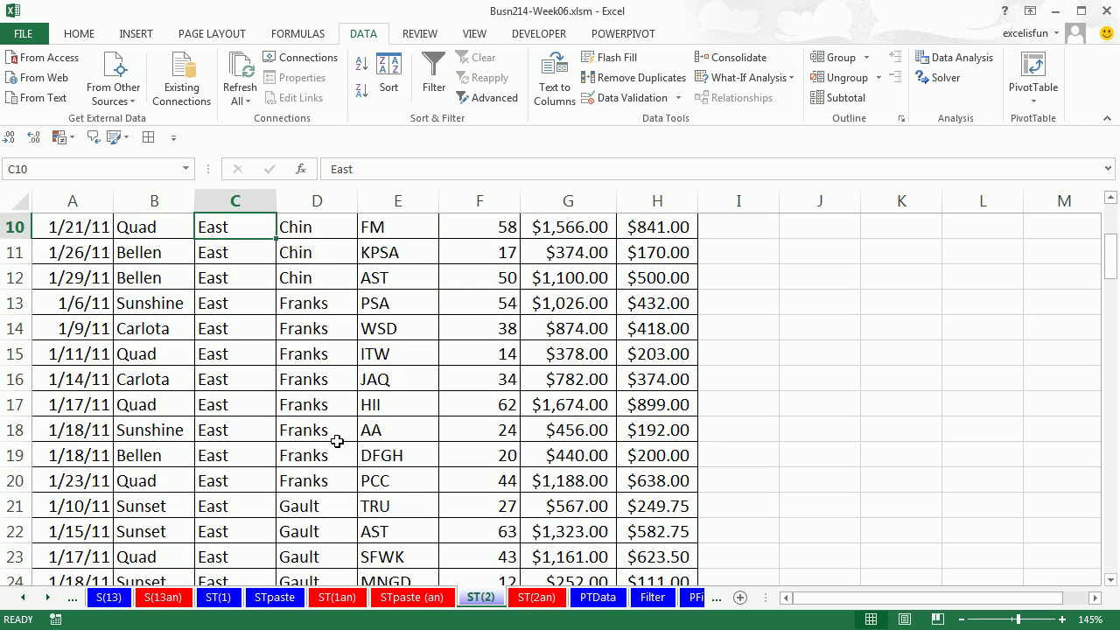
scroll(394, 420, "down", 4)
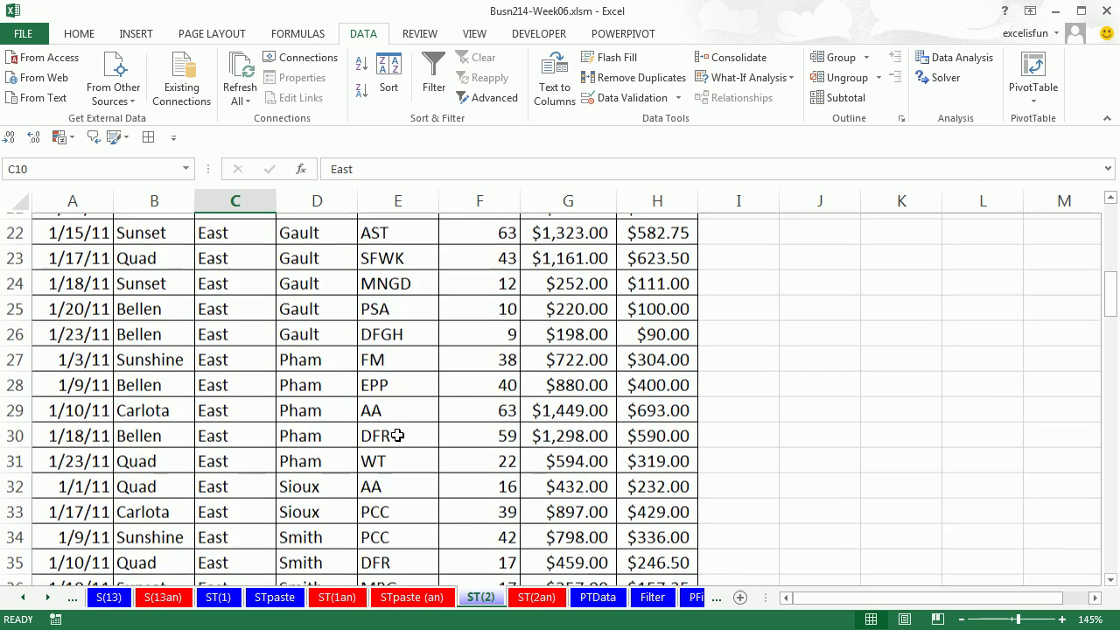
scroll(395, 436, "down", 2)
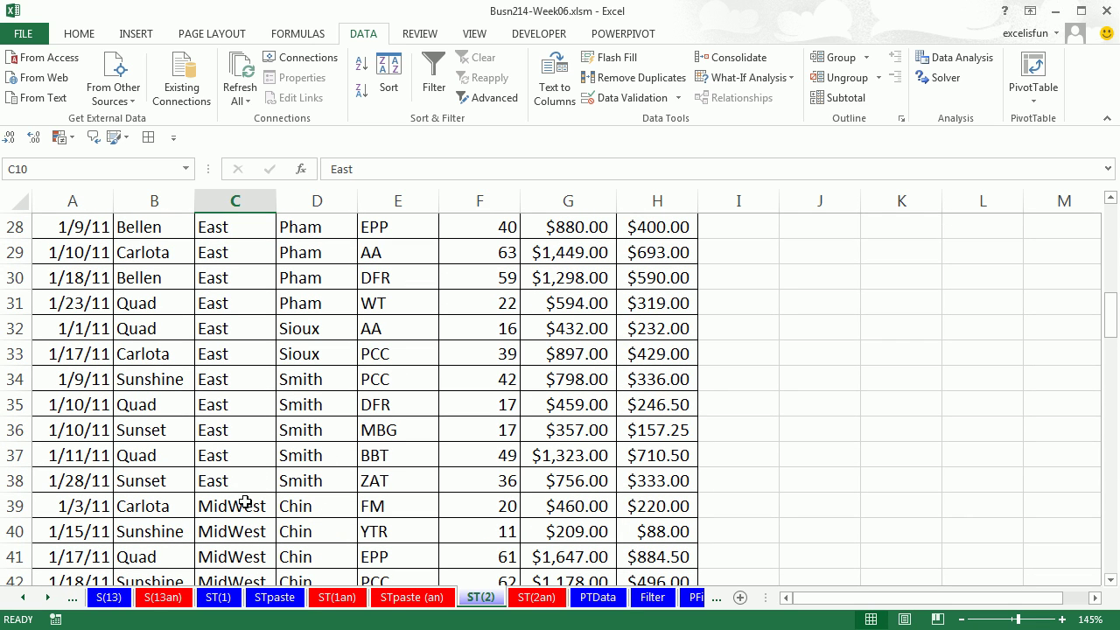
scroll(310, 523, "up", 7)
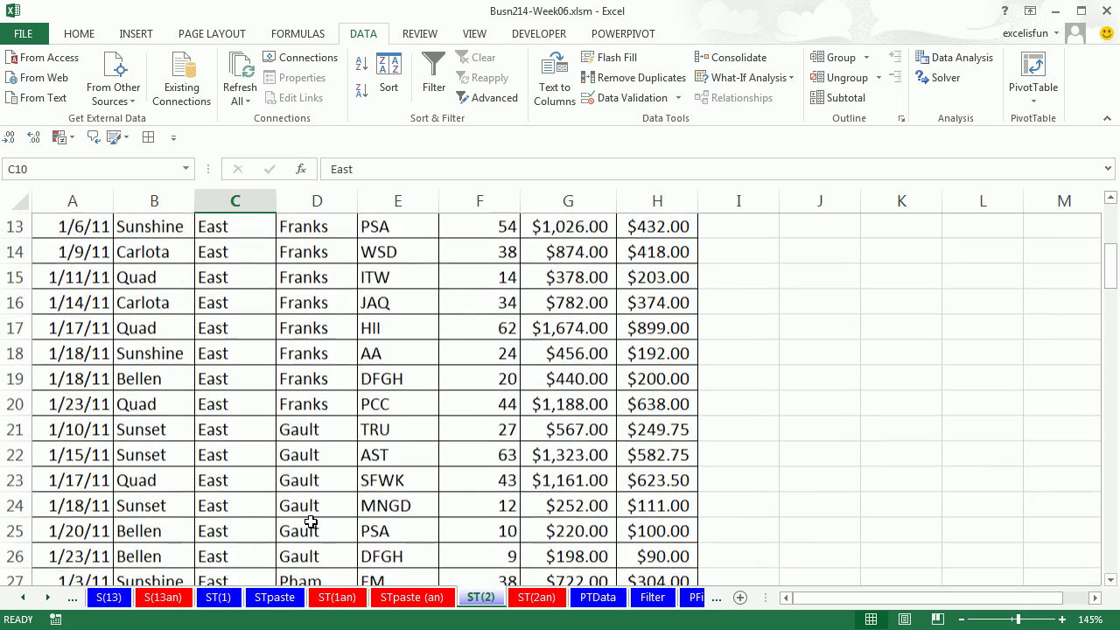
scroll(311, 523, "up", 1)
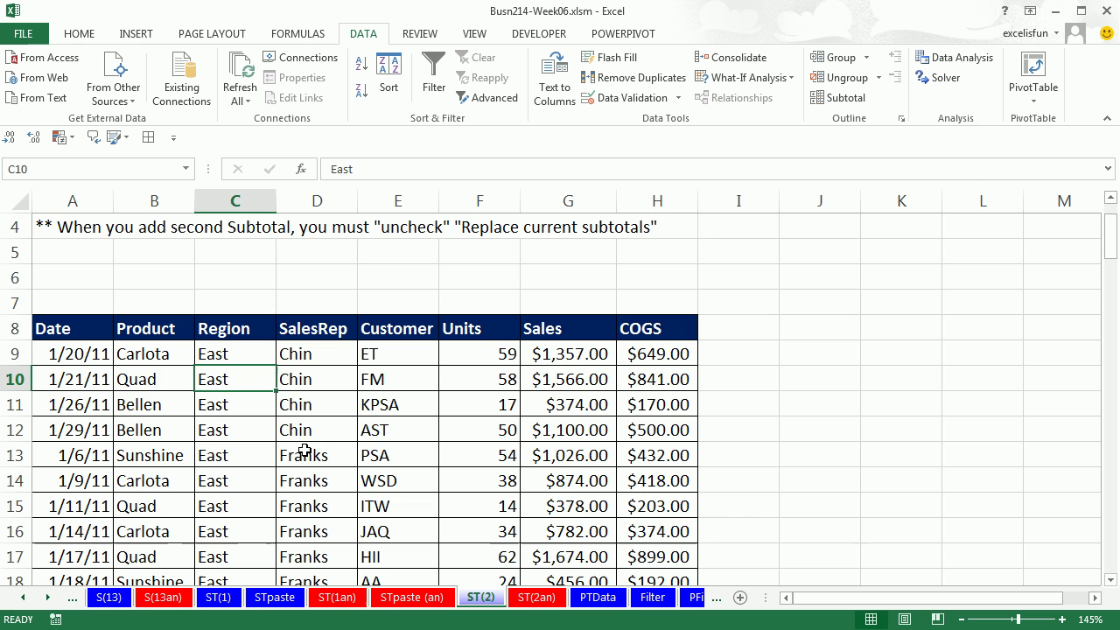
scroll(349, 424, "down", 2)
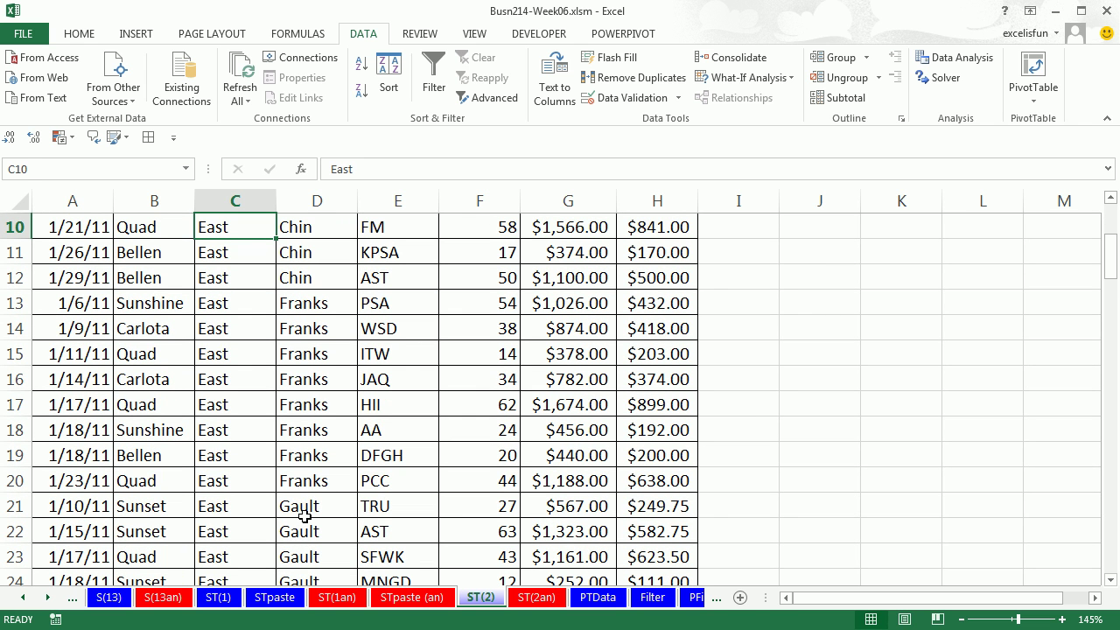
scroll(306, 520, "up", 3)
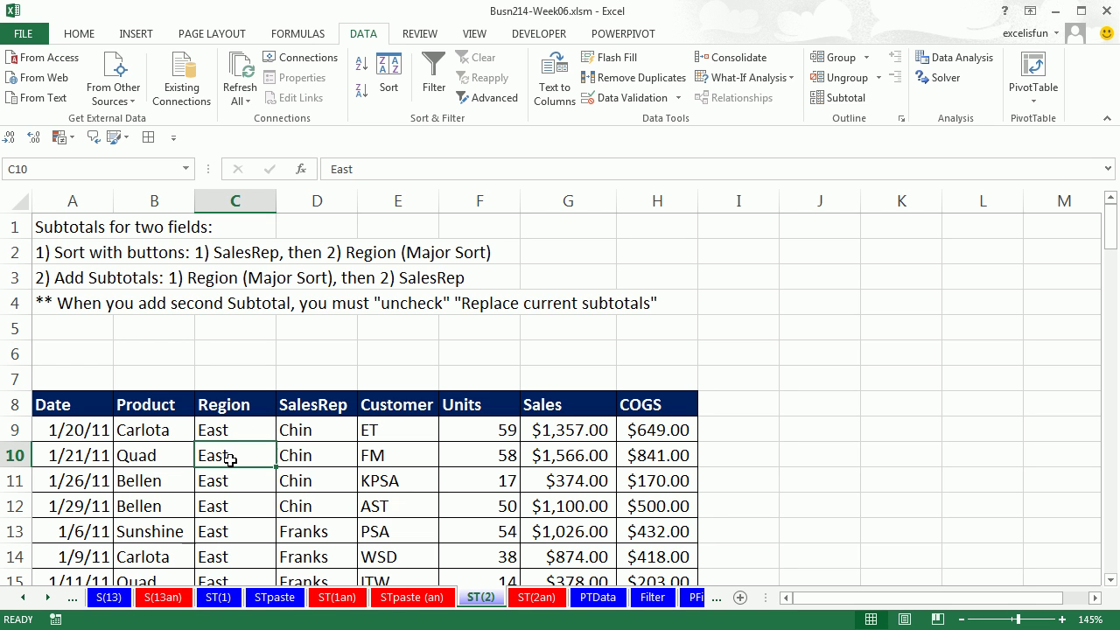
- Add Sum subtotals of Units, Sales and COGS at each Region change on ST(2)
left_click(831, 101)
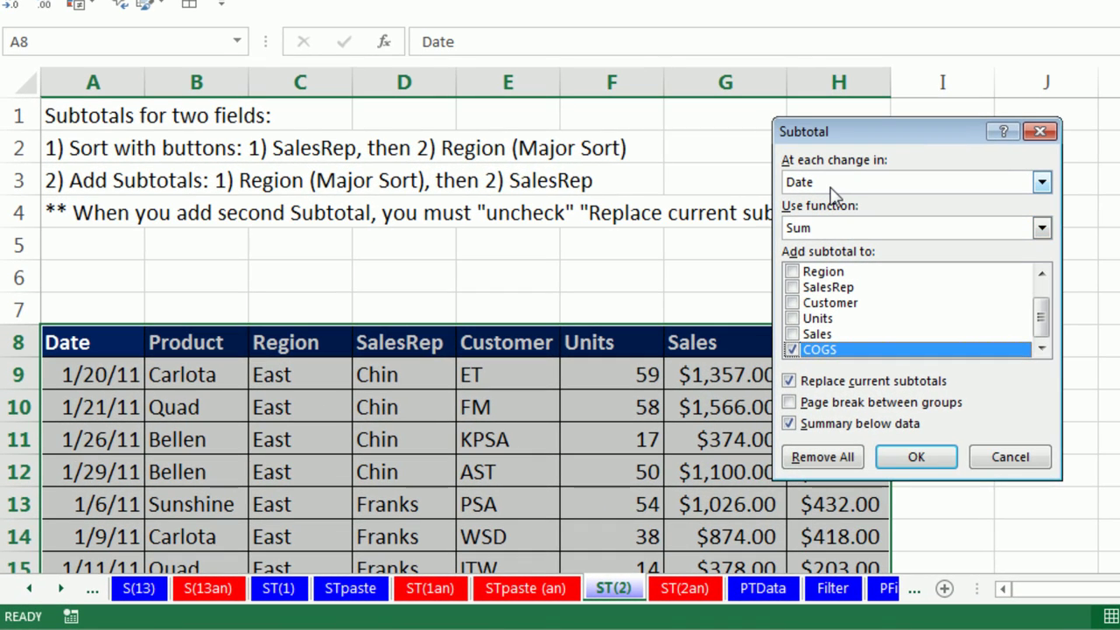
left_click(831, 188)
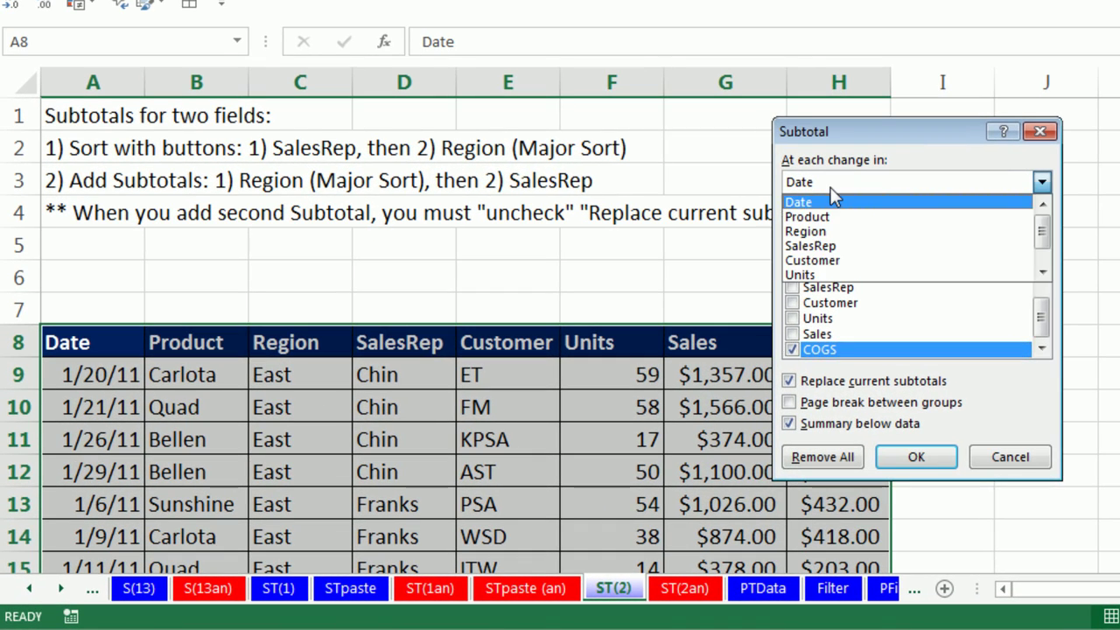
left_click(806, 233)
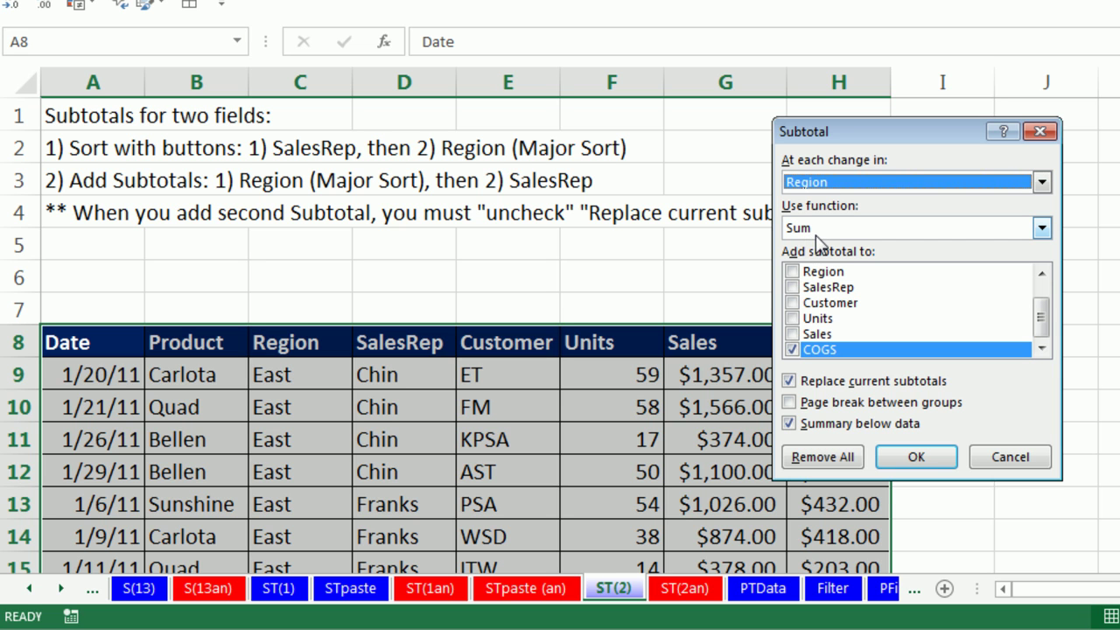
left_click(791, 318)
left_click(792, 334)
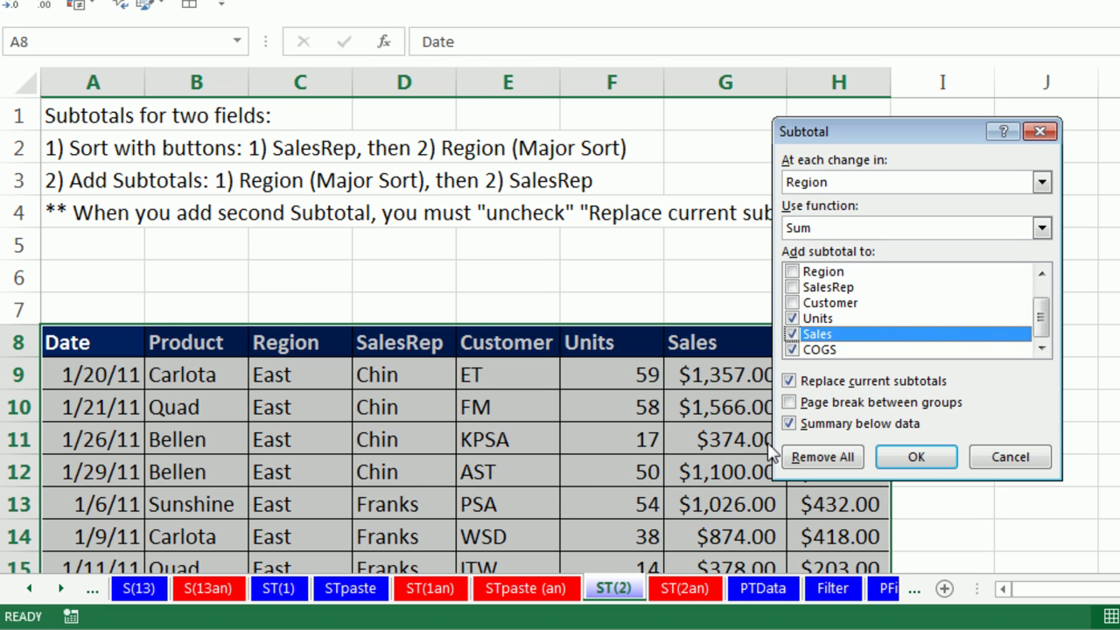
left_click(918, 458)
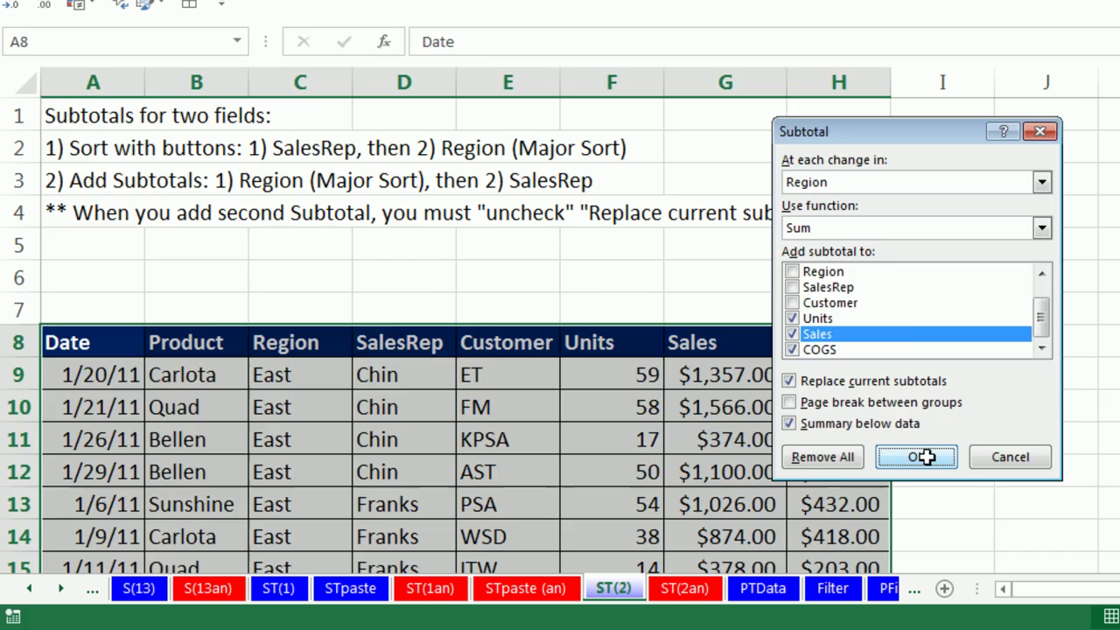
- Collapse ST(2) to outline level 2 and widen Sales and COGS columns G:H to show dollar totals
left_click(51, 83)
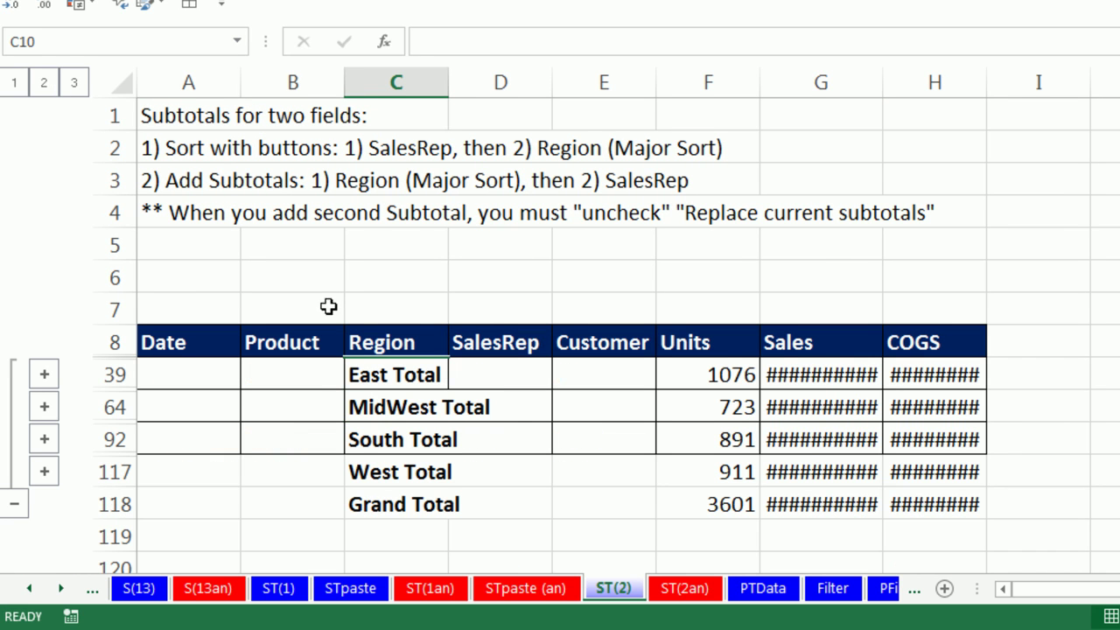
mouse_move(831, 80)
left_mouse_down()
mouse_move(925, 82)
mouse_move(886, 89)
mouse_move(908, 88)
left_mouse_up()
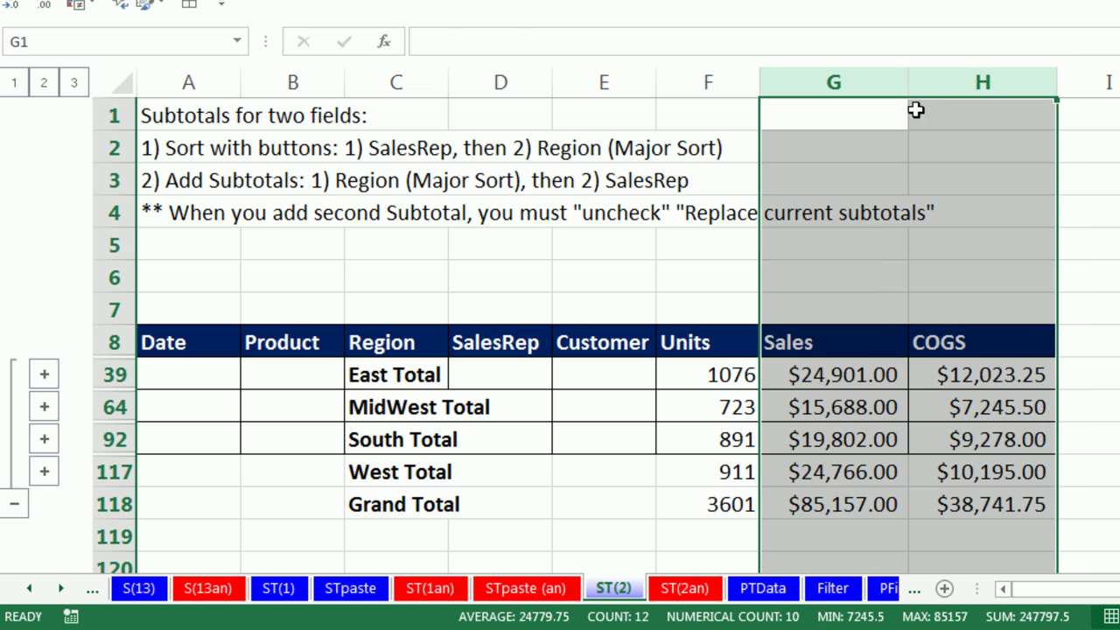
left_click(431, 396)
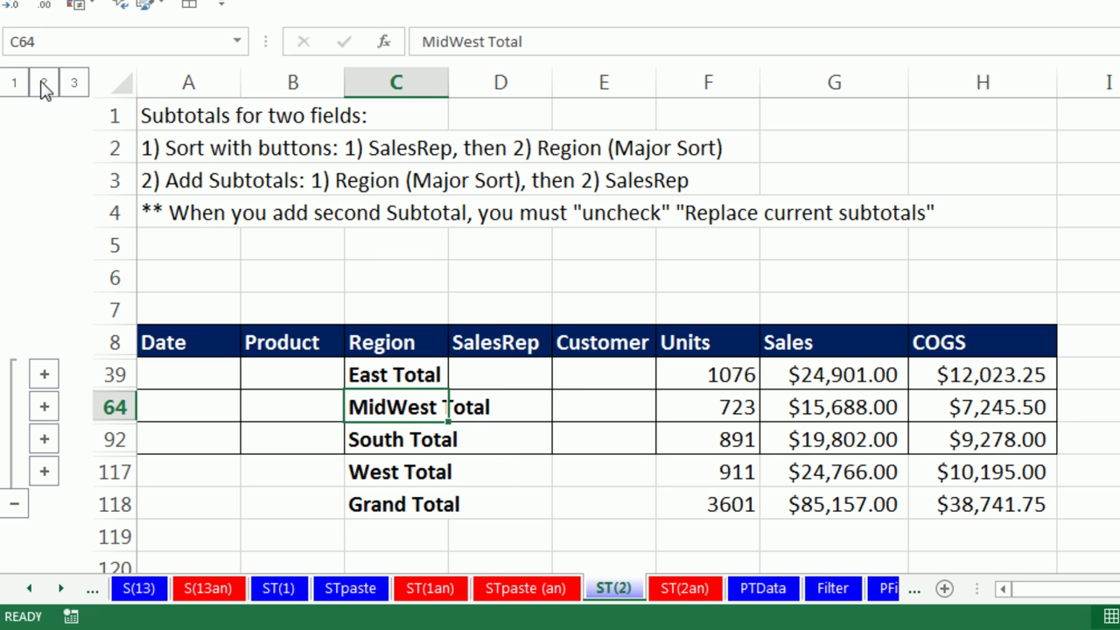
- Expand the outline, then add SalesRep subtotals without replacing the existing Region subtotals
left_click(74, 83)
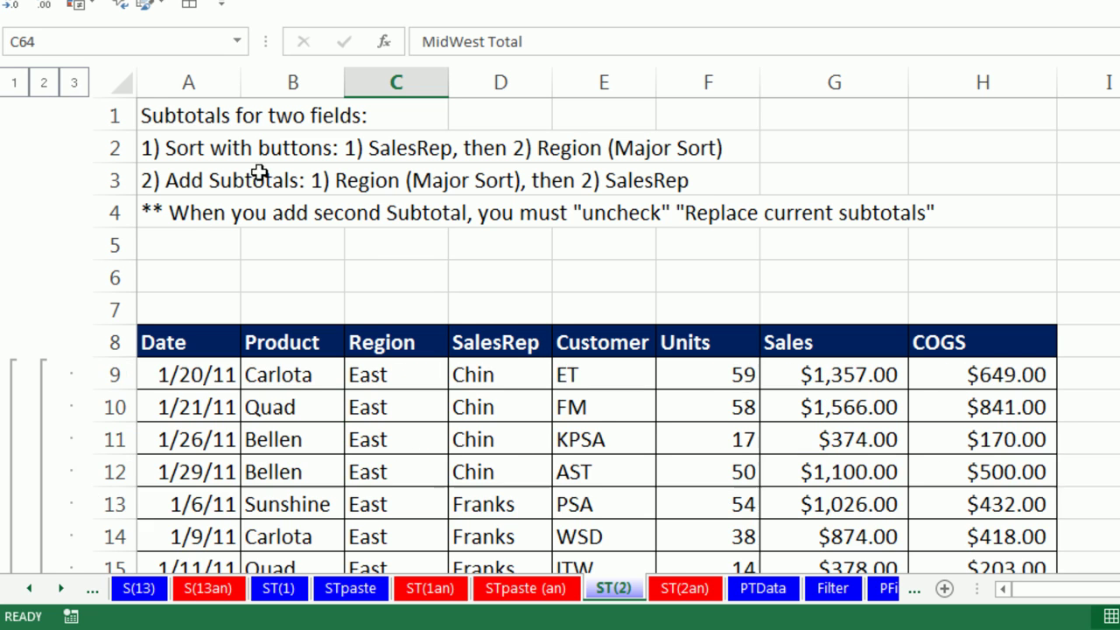
left_click(519, 382)
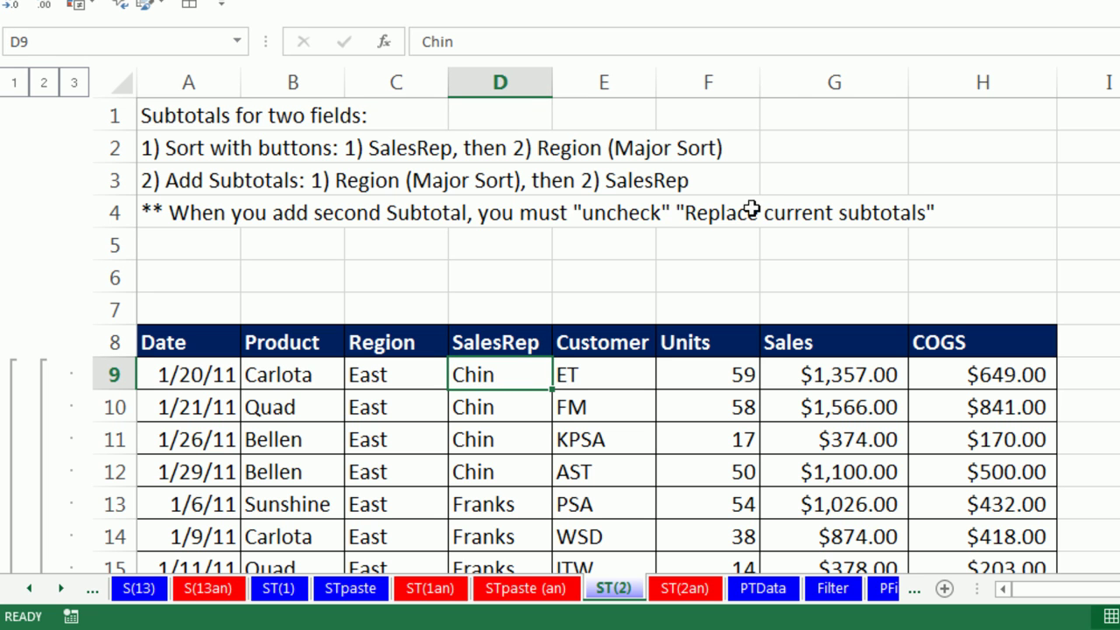
key("alt+d")
key("b")
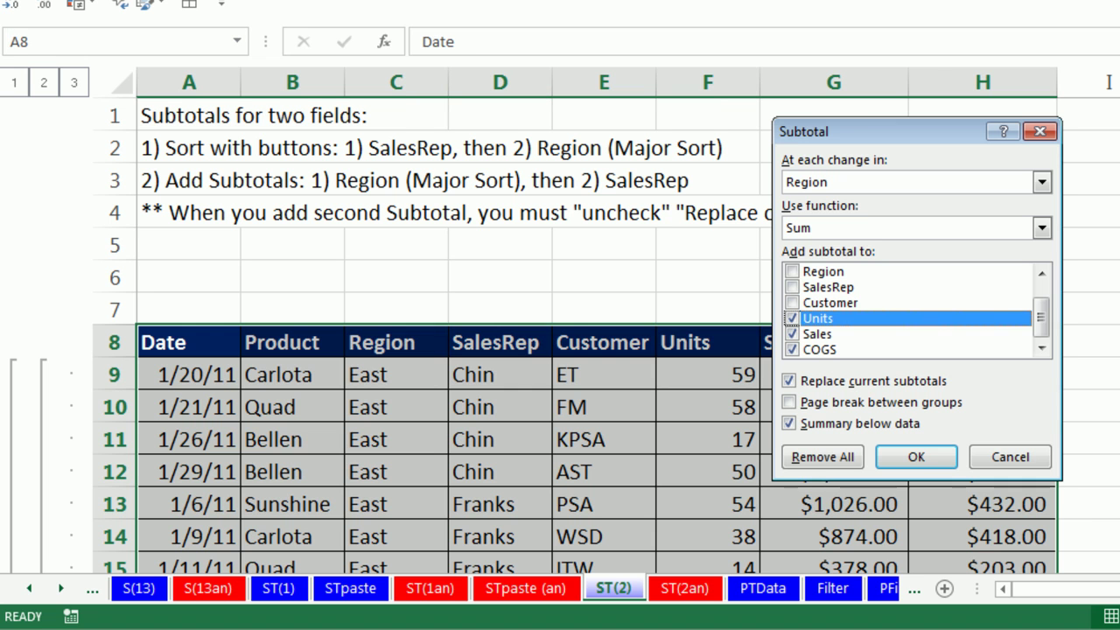
left_click(819, 184)
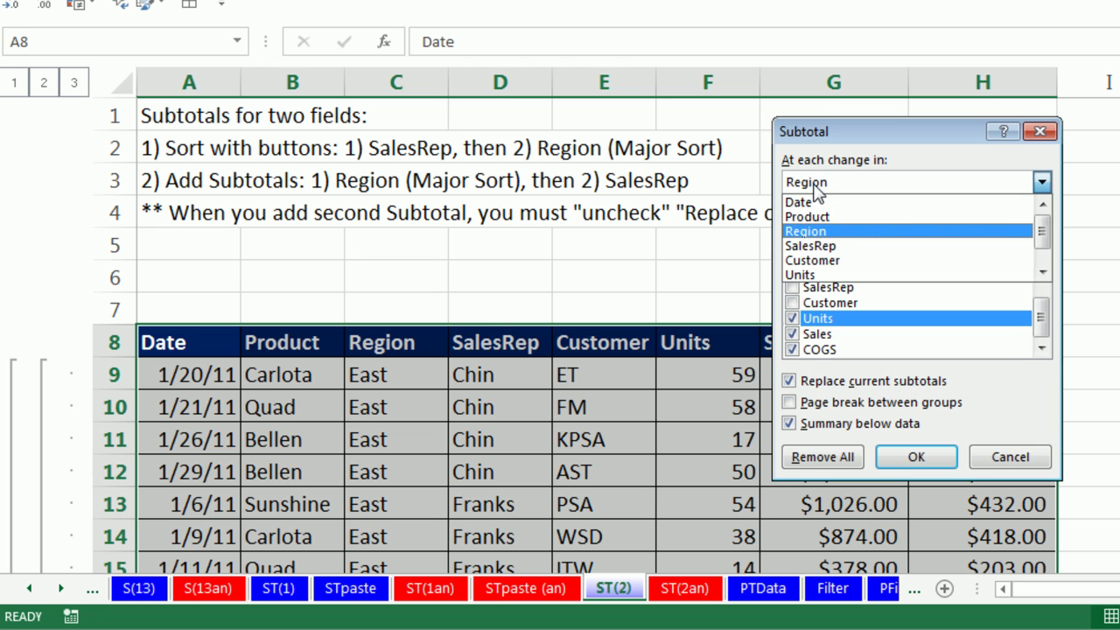
left_click(815, 246)
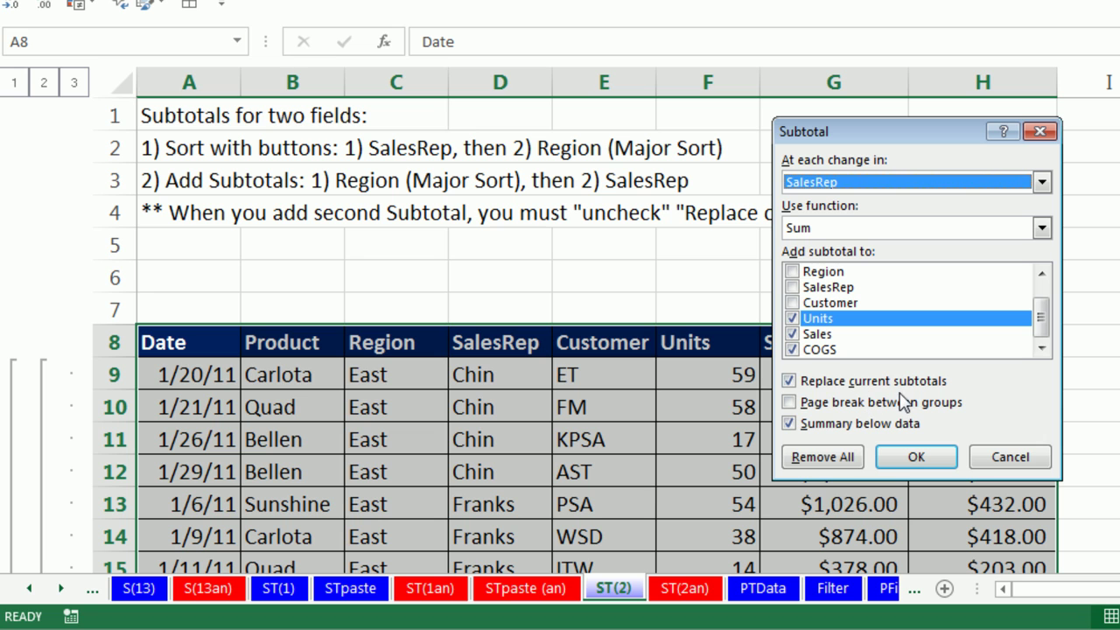
left_click(792, 385)
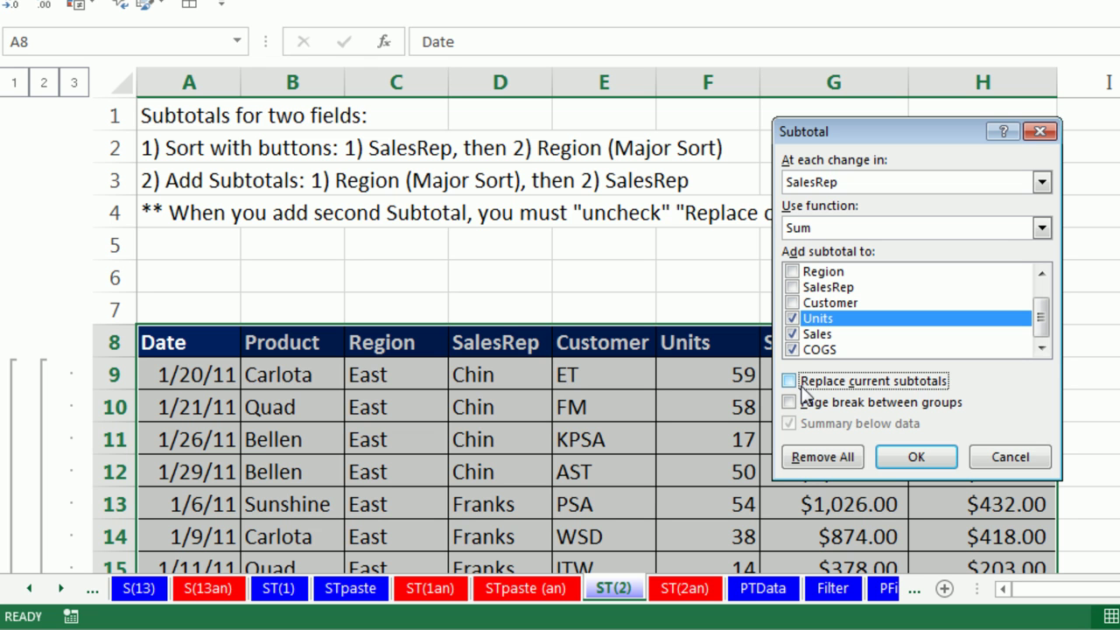
left_click(893, 460)
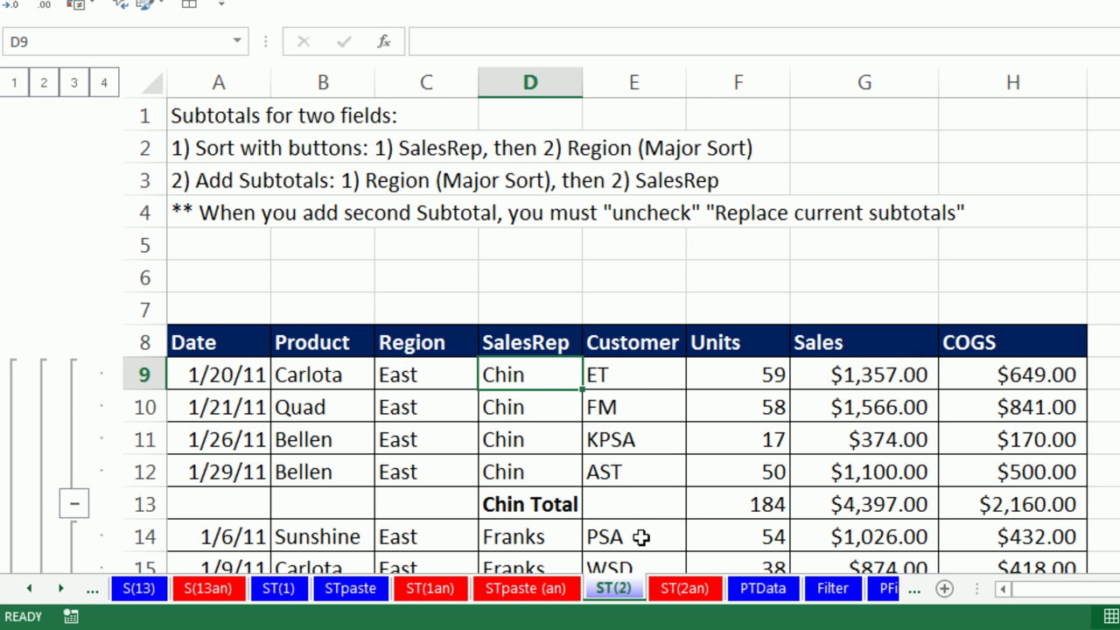
- Collapse the outline through levels 3, 2 and 1, ending with only the $85,157.00 Grand Total
scroll(648, 533, "down", 2)
scroll(652, 531, "down", 4)
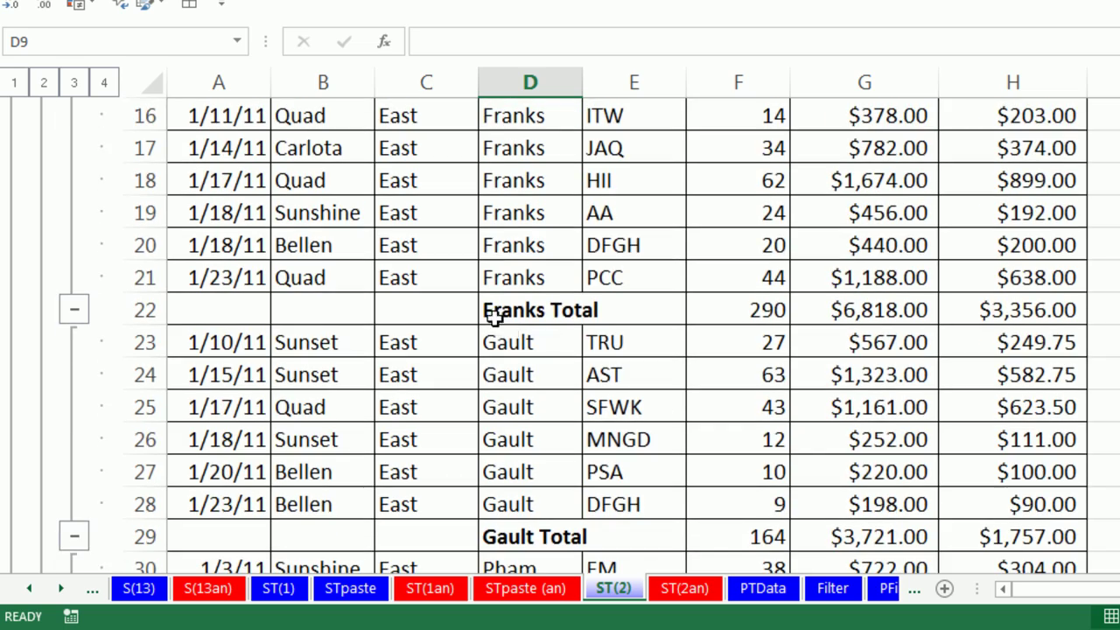
scroll(626, 332, "down", 4)
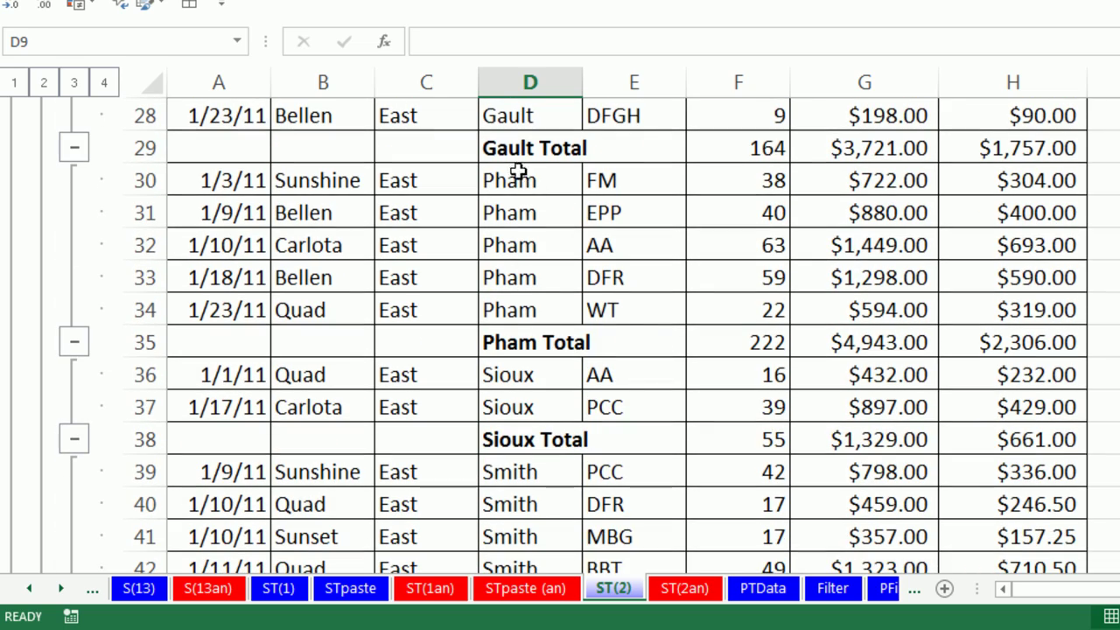
scroll(613, 446, "down", 3)
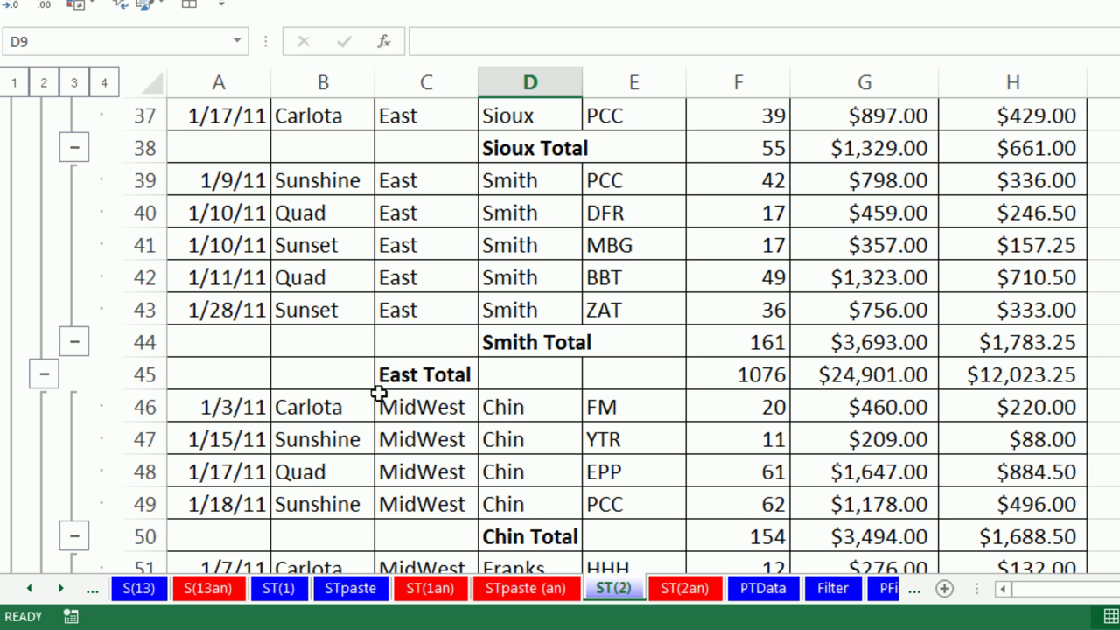
scroll(451, 394, "up", 12)
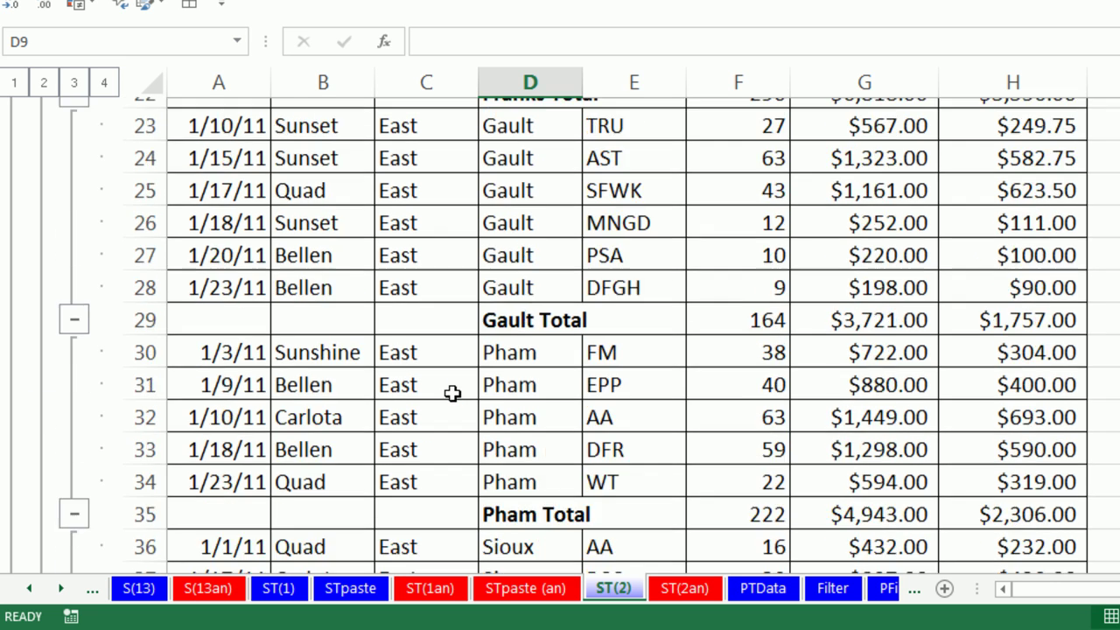
left_click(76, 83)
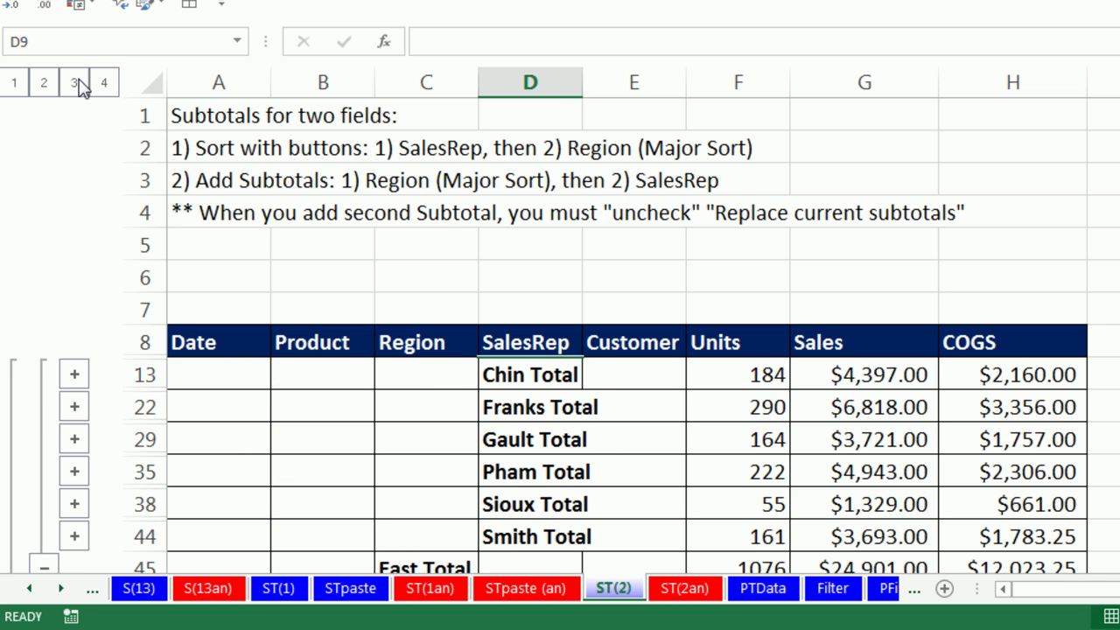
scroll(595, 135, "down", 2)
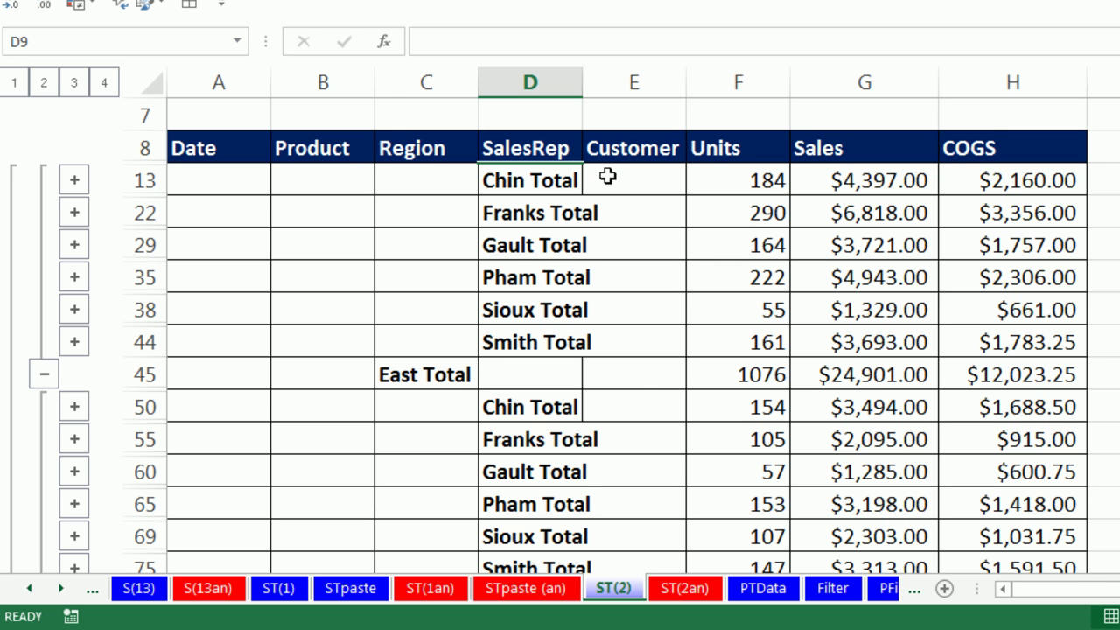
scroll(632, 375, "down", 4)
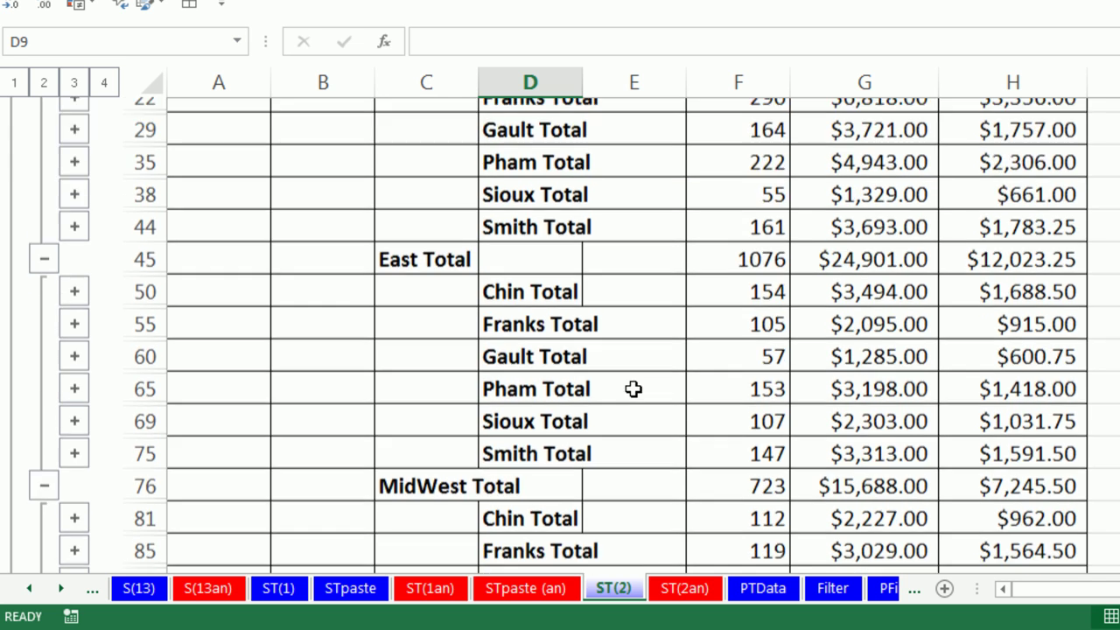
scroll(643, 419, "up", 5)
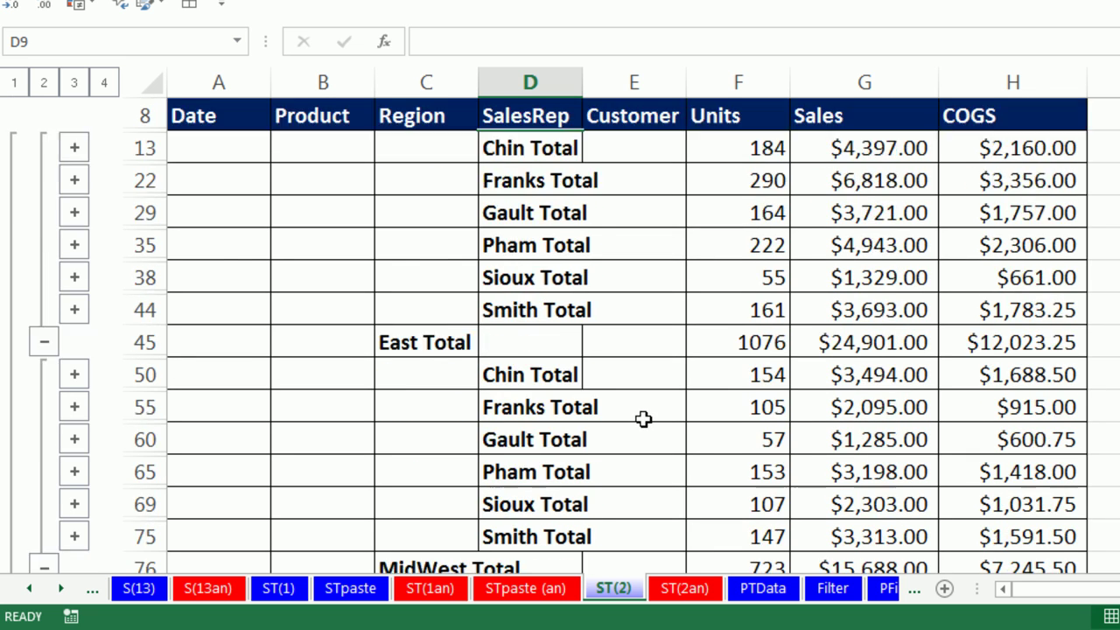
left_click(47, 88)
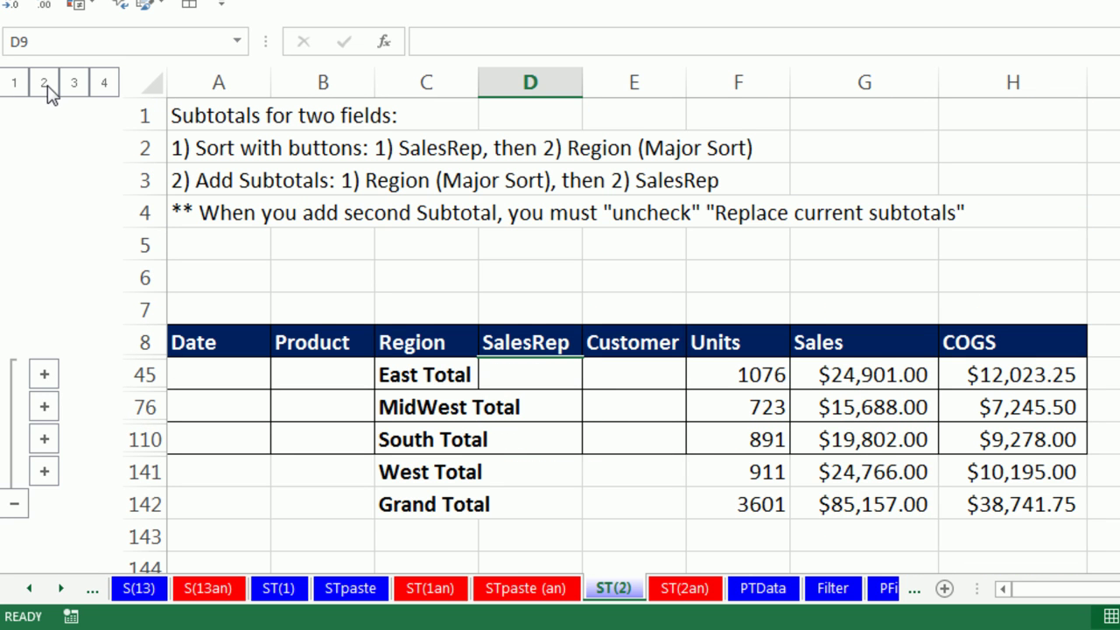
left_click(18, 84)
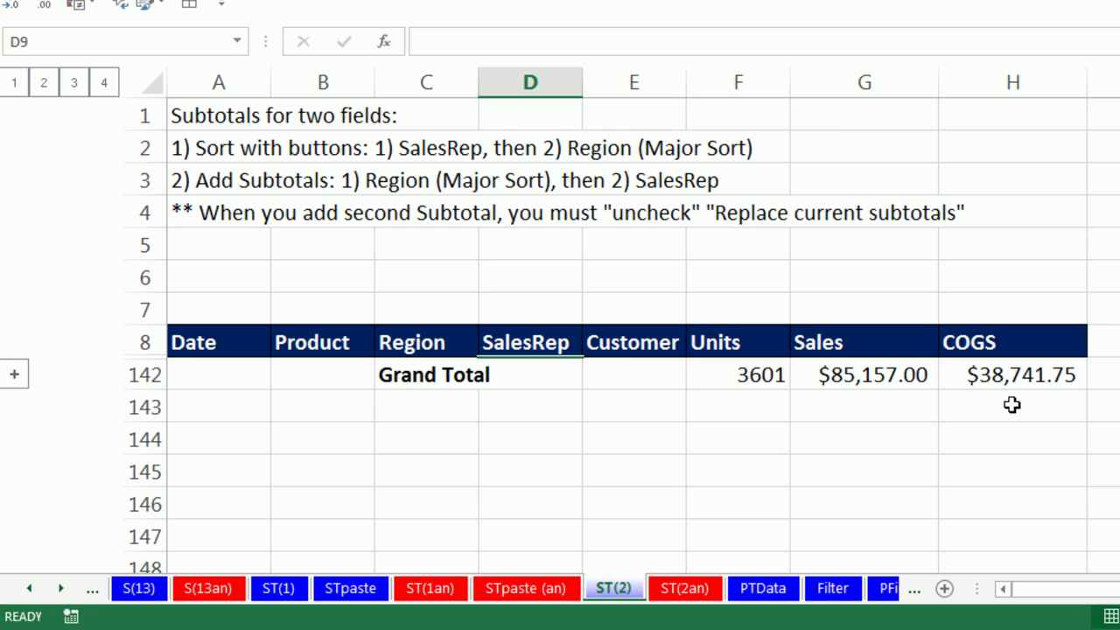
- Show outline level 3, select C8:H142 and copy only its visible subtotal rows
left_click(75, 85)
left_click_drag(398, 345, 1021, 501)
scroll(1015, 499, "up", 6)
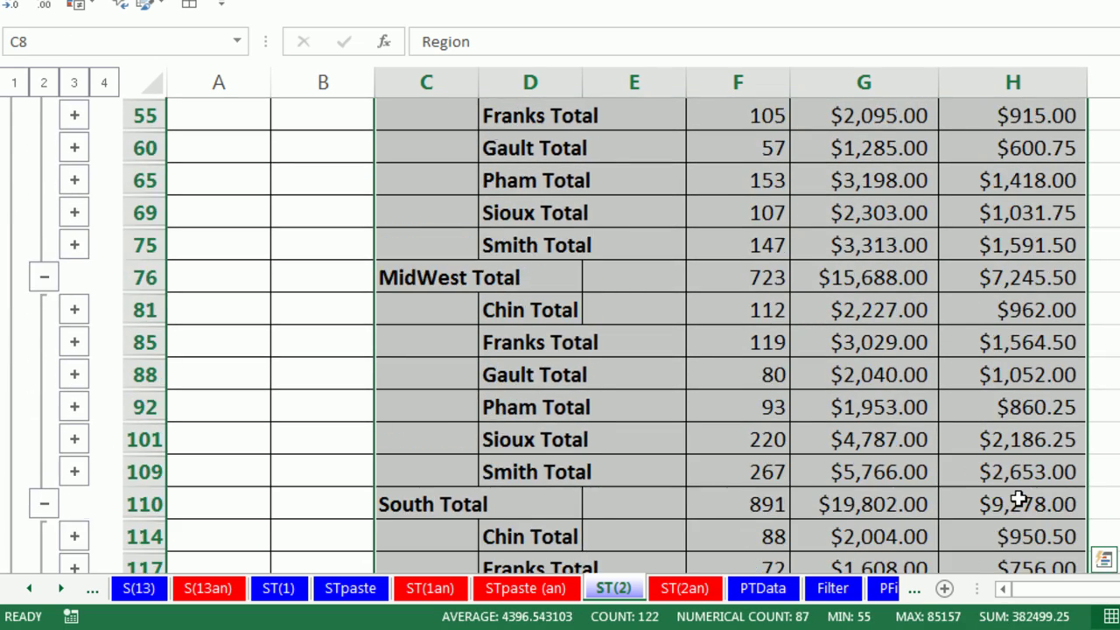
scroll(1006, 495, "up", 3)
key("alt+semicolon")
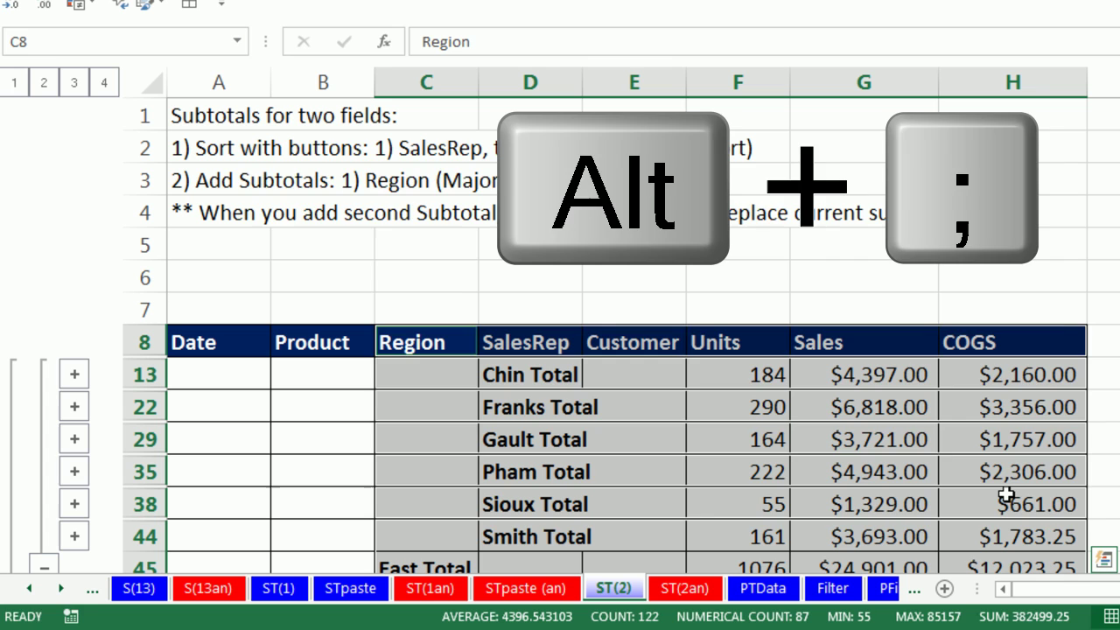
key("ctrl+c")
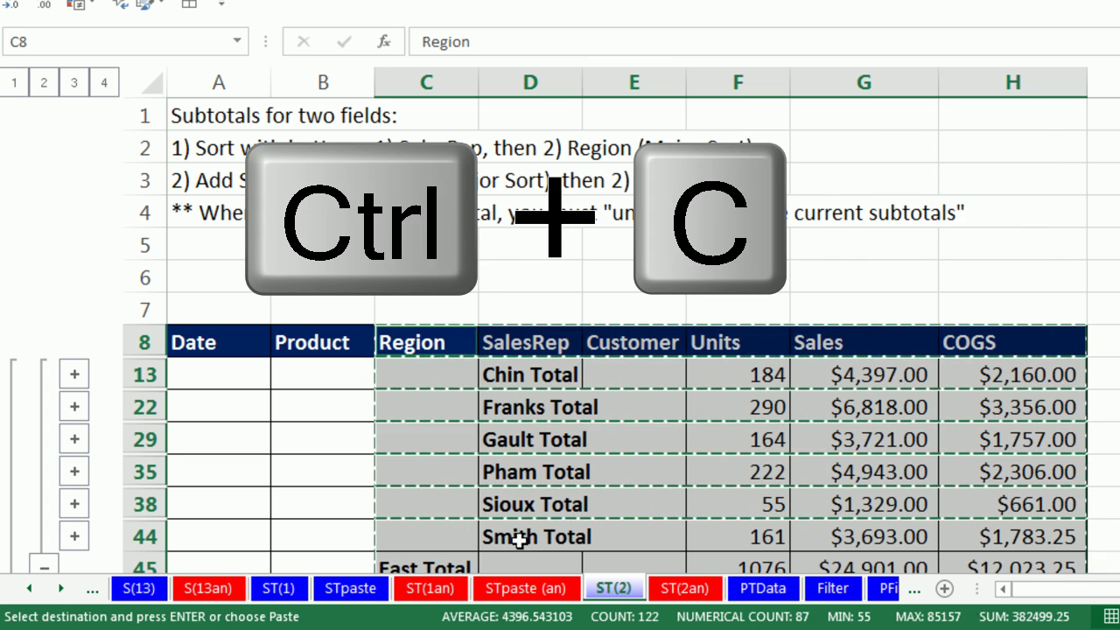
- Paste the copied subtotal rows into STpaste starting at cell A8
left_click(353, 590)
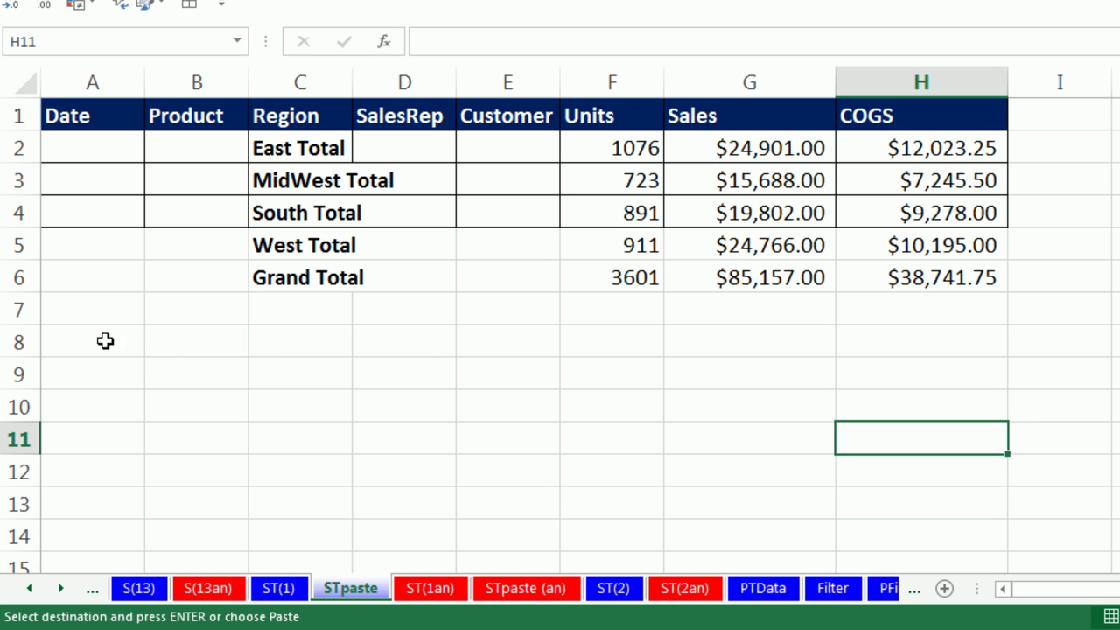
left_click(75, 341)
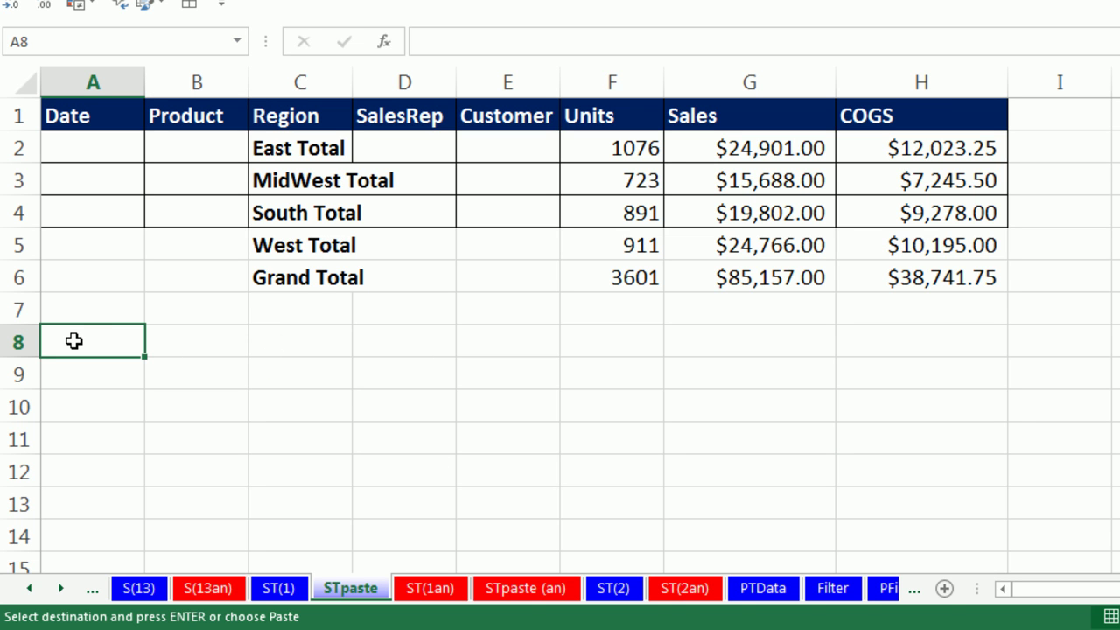
key("ctrl+v")
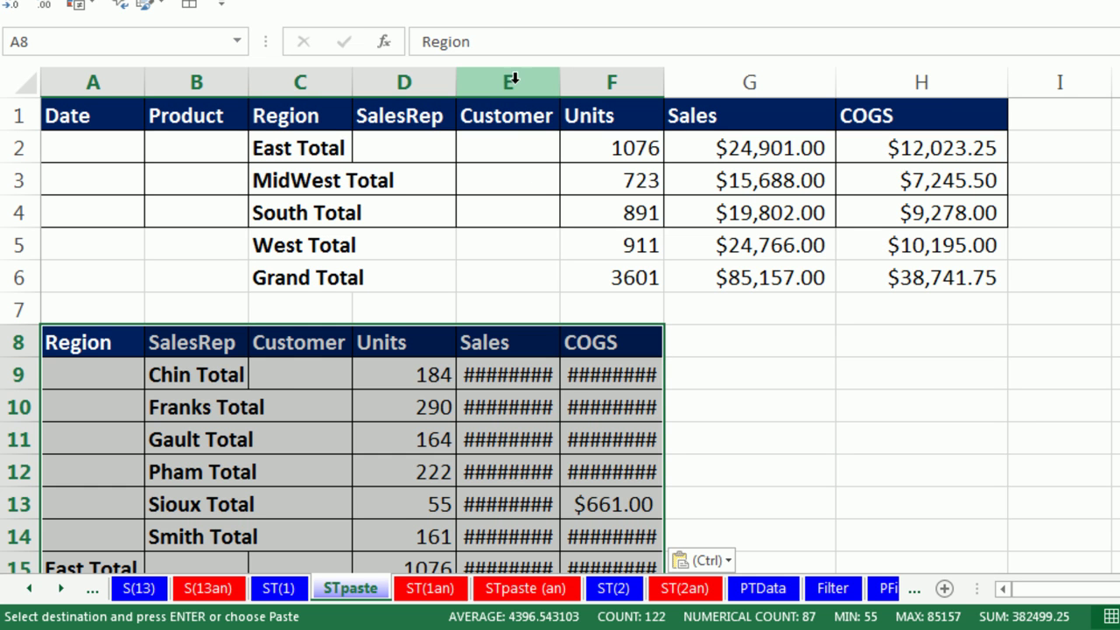
- Widen STpaste columns E and F so the Sales and COGS values display
left_click_drag(507, 83, 601, 90)
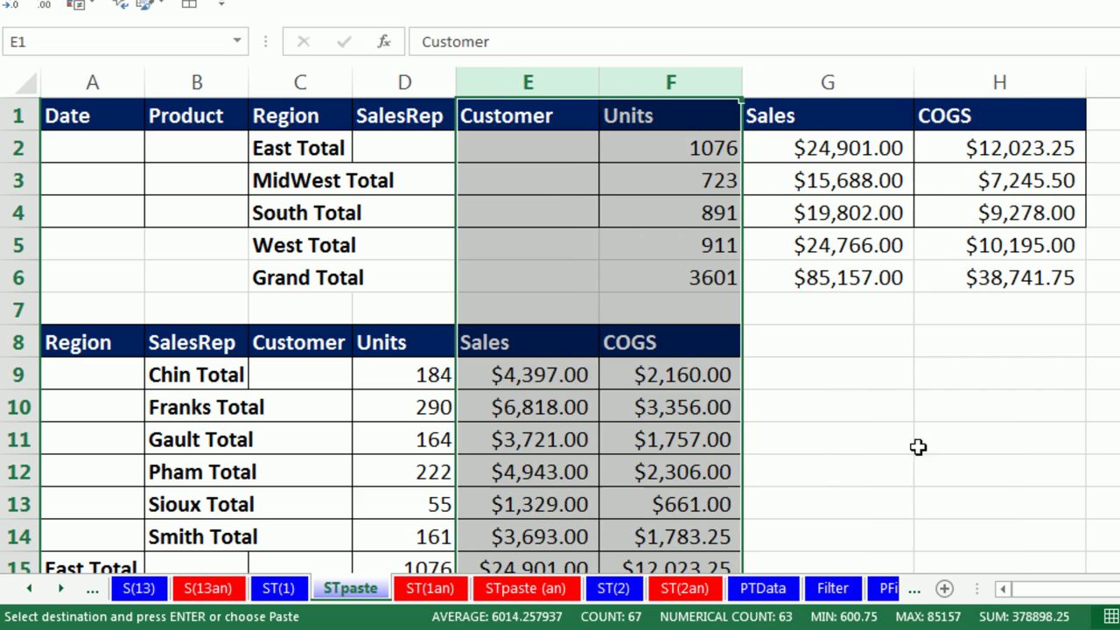
left_click(1005, 467)
scroll(1005, 468, "down", 1)
scroll(1005, 468, "down", 5)
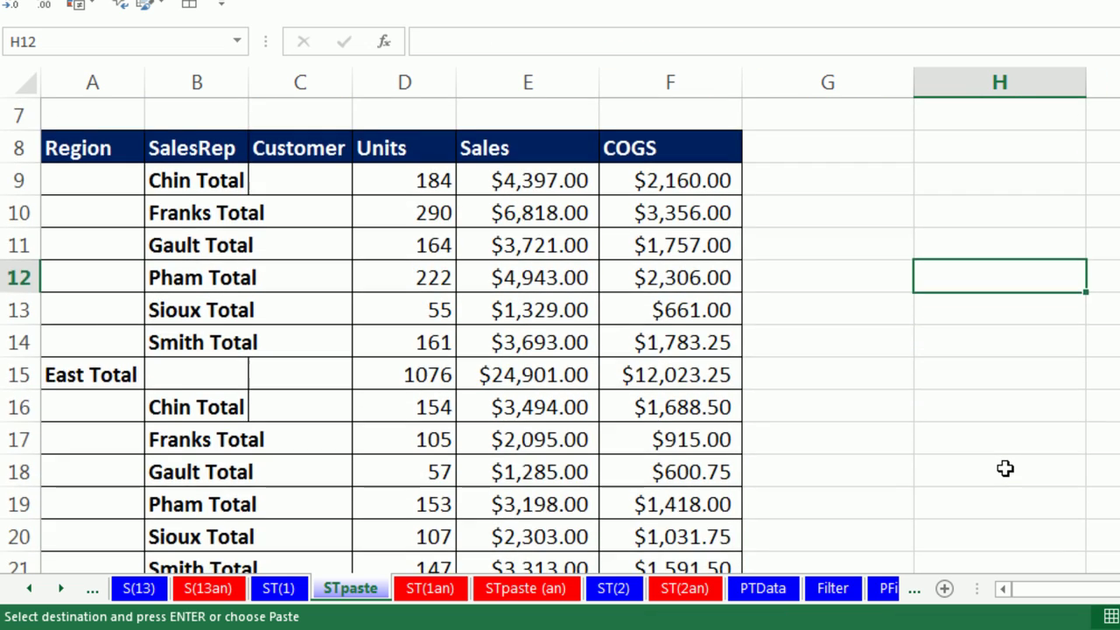
scroll(1005, 469, "down", 2)
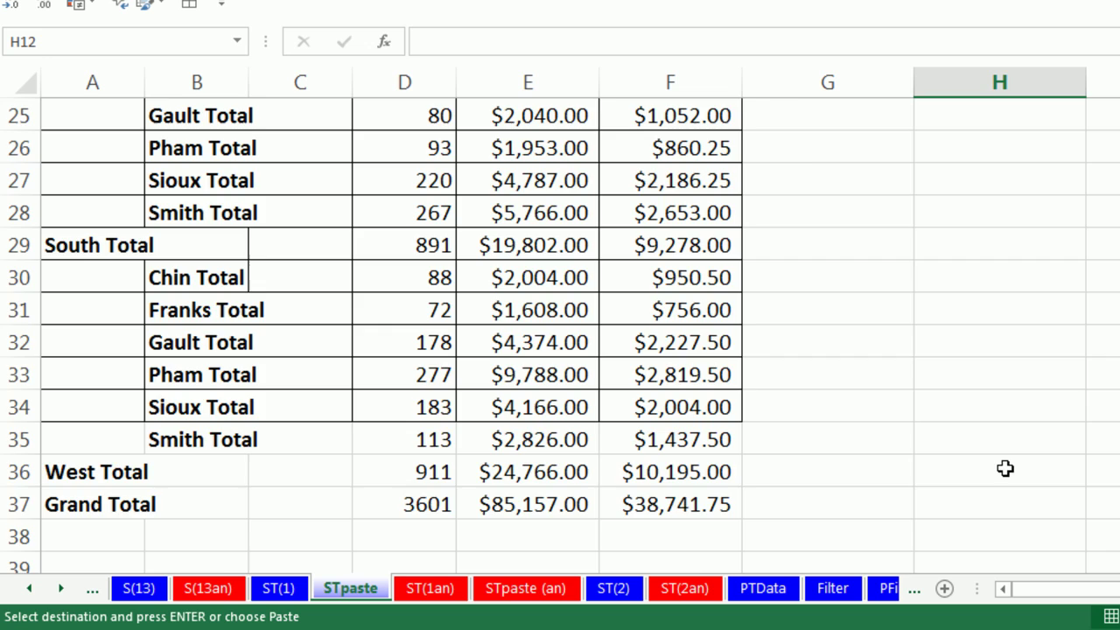
scroll(1005, 468, "up", 8)
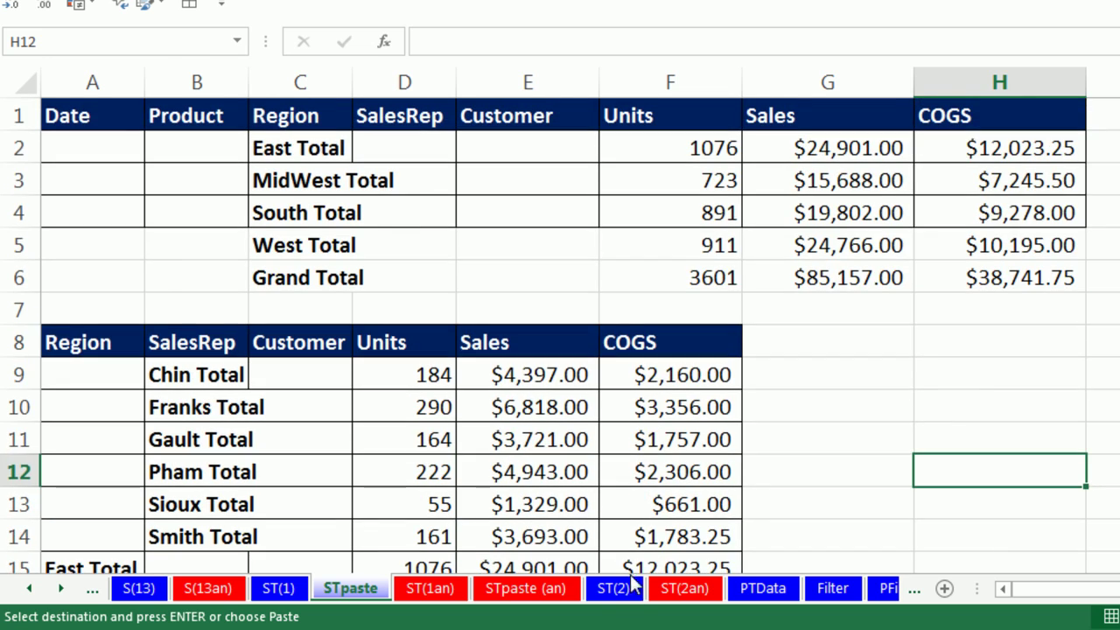
- Return to ST(2), then expand and re-collapse the Gault group's detail rows
left_click(630, 587)
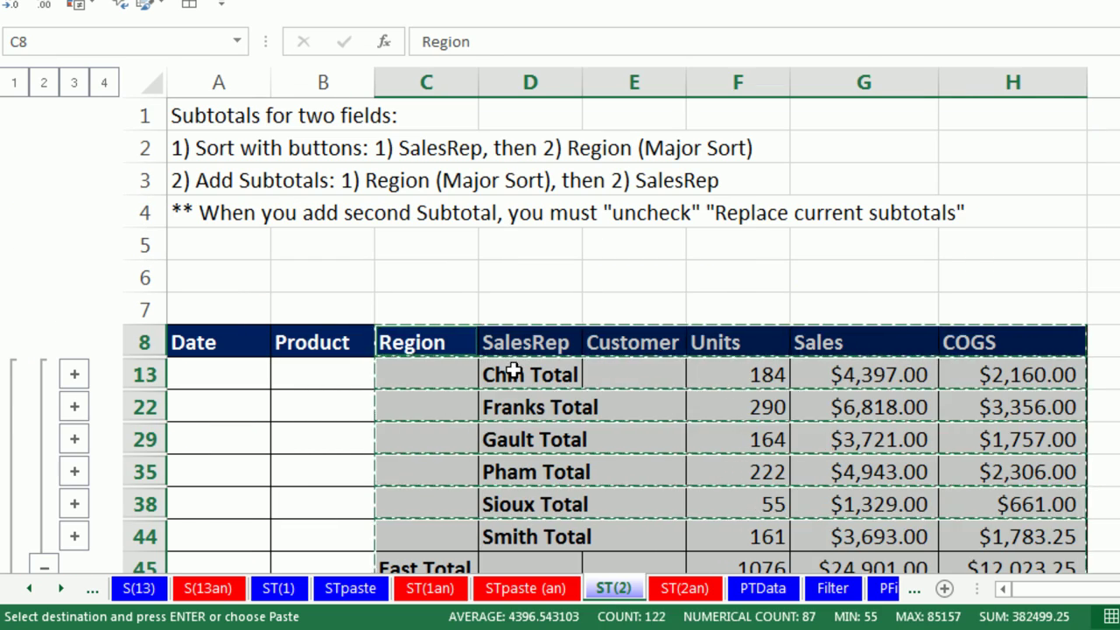
left_click(515, 370)
scroll(677, 404, "down", 1)
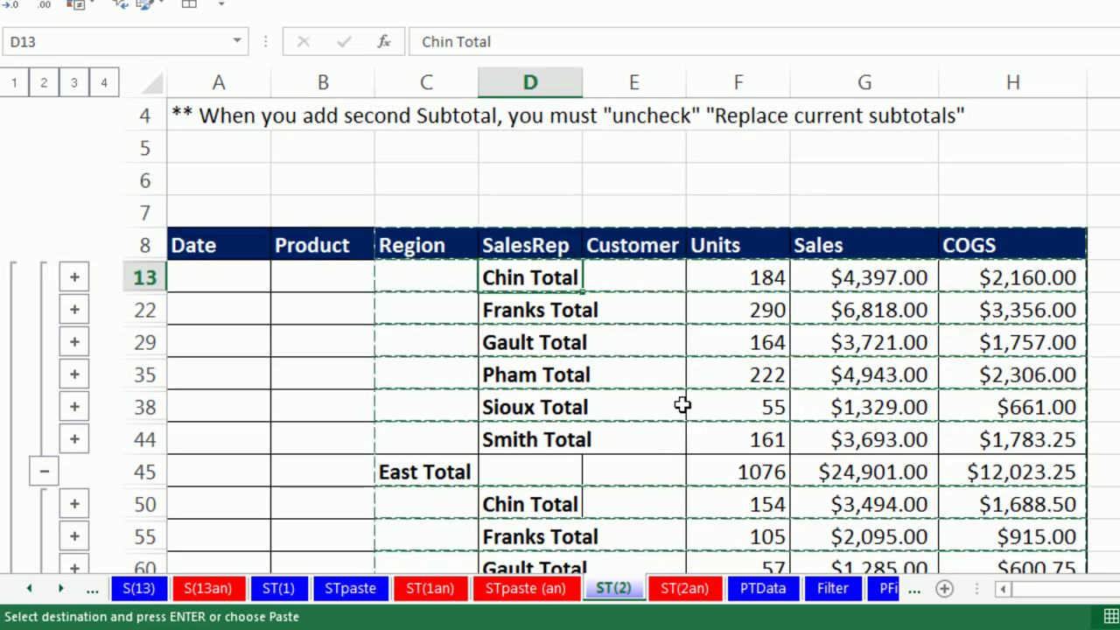
scroll(681, 404, "down", 1)
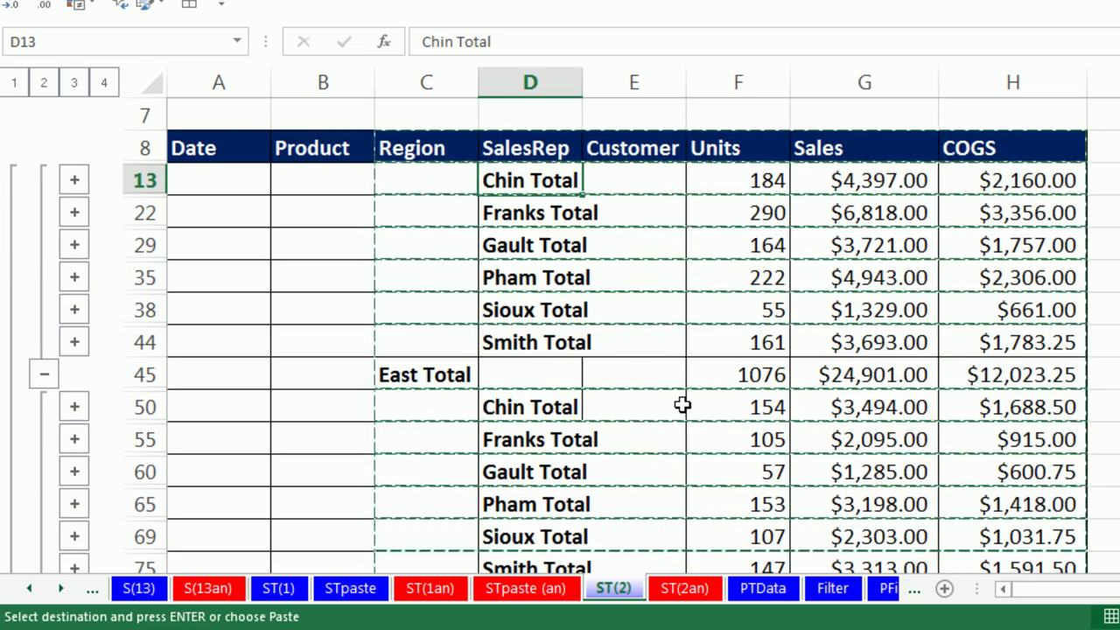
left_click(75, 247)
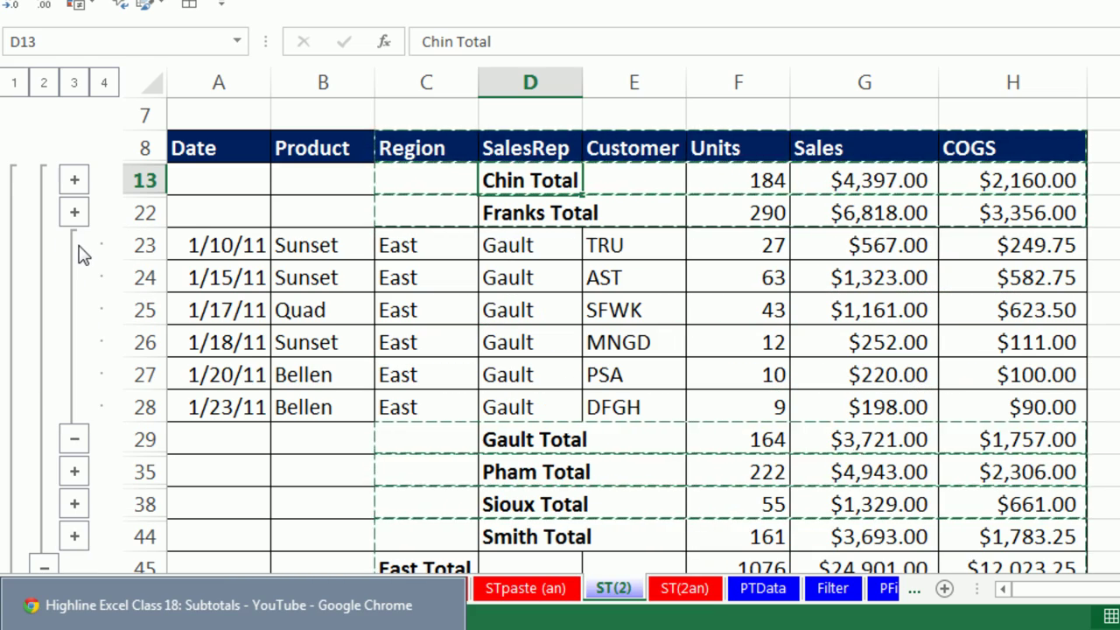
left_click(74, 443)
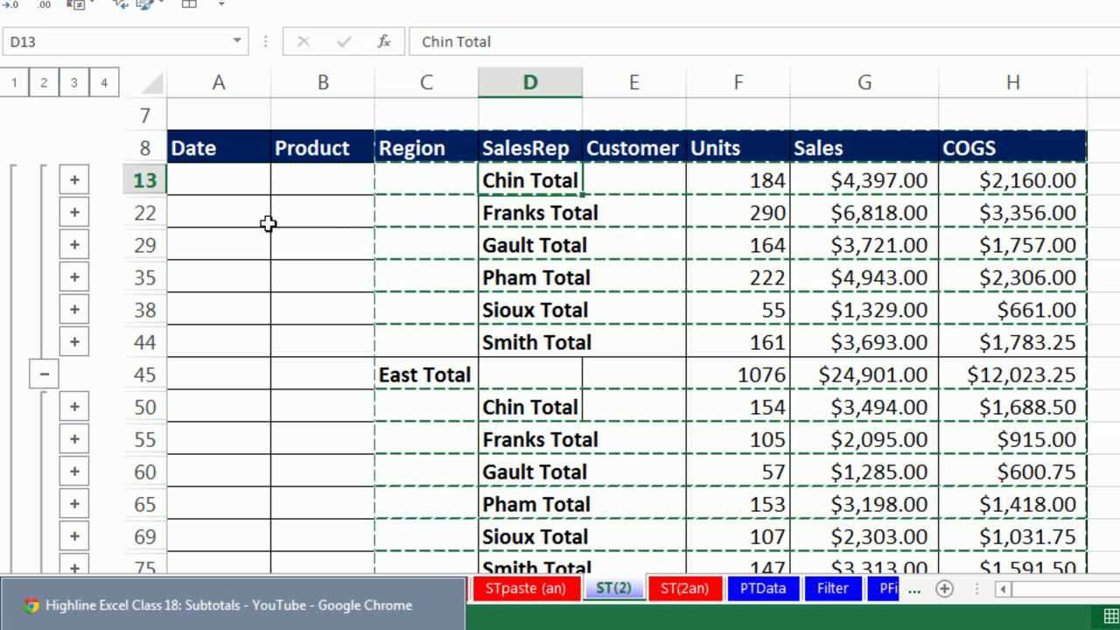
- Expand and re-collapse the Franks group's detail rows
left_click(73, 217)
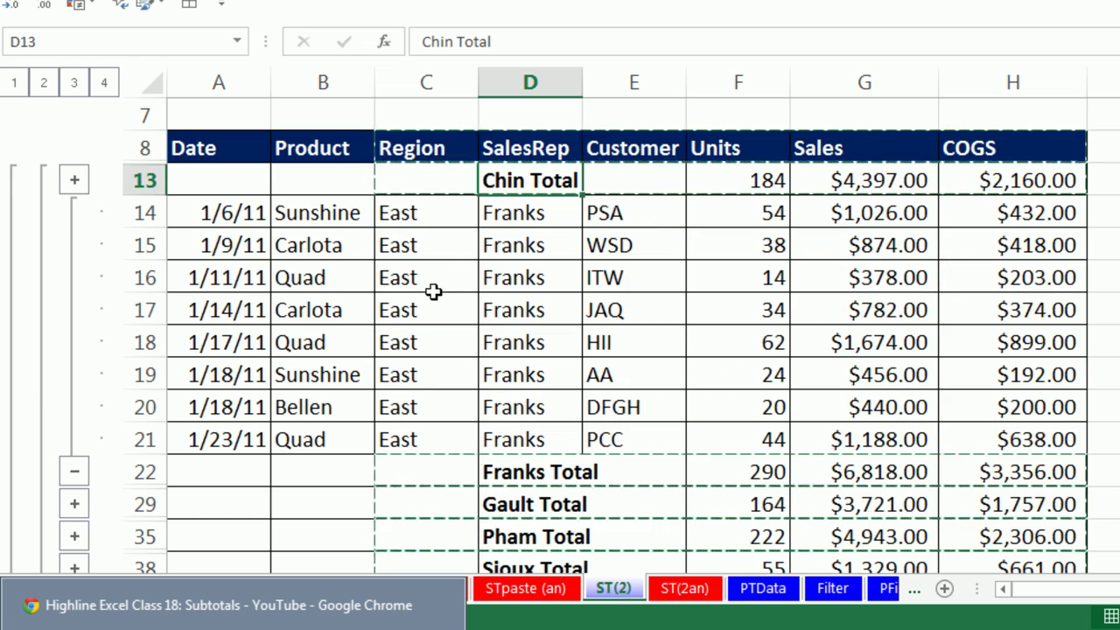
left_click(75, 471)
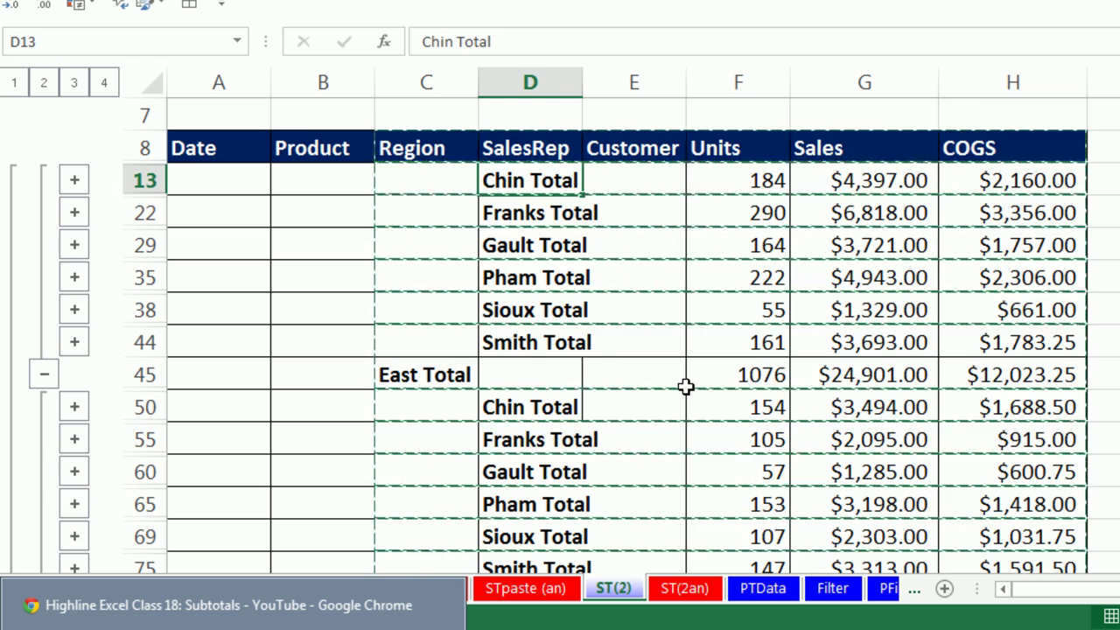
scroll(685, 386, "up", 1)
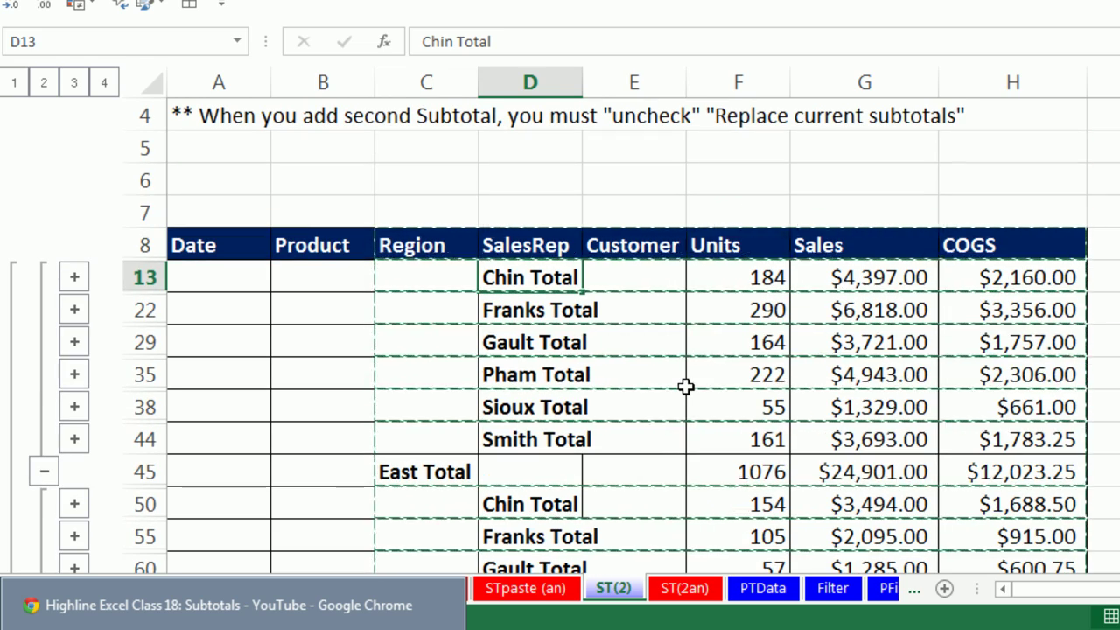